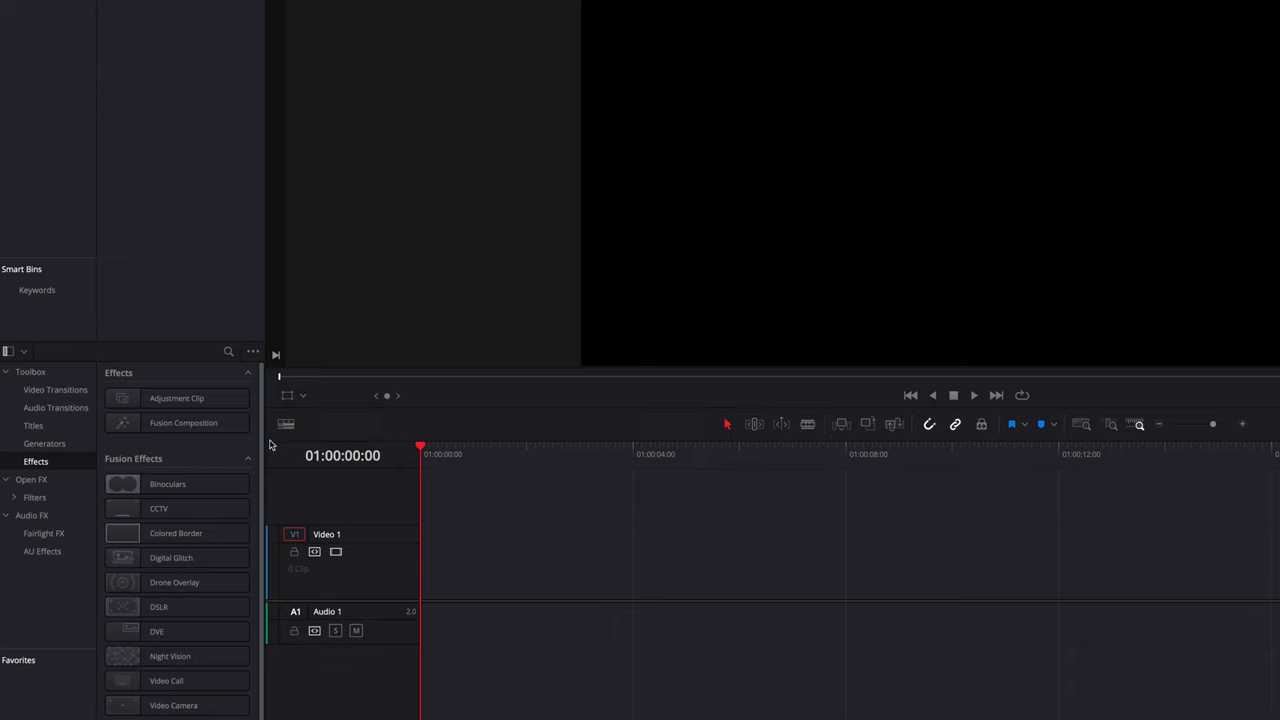
Step: Add a Fusion Composition at the start of the Video 1 track and open it in the Fusion page
drag(186, 430, 483, 576)
click(492, 572)
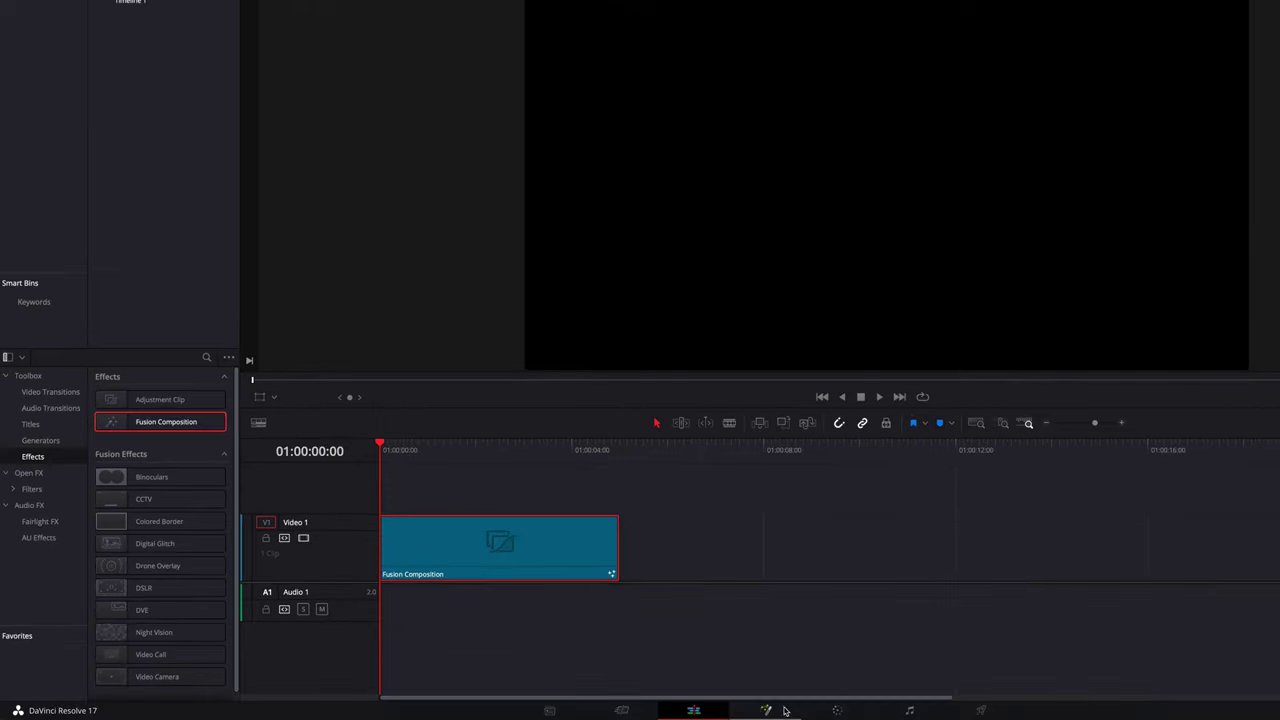
click(767, 711)
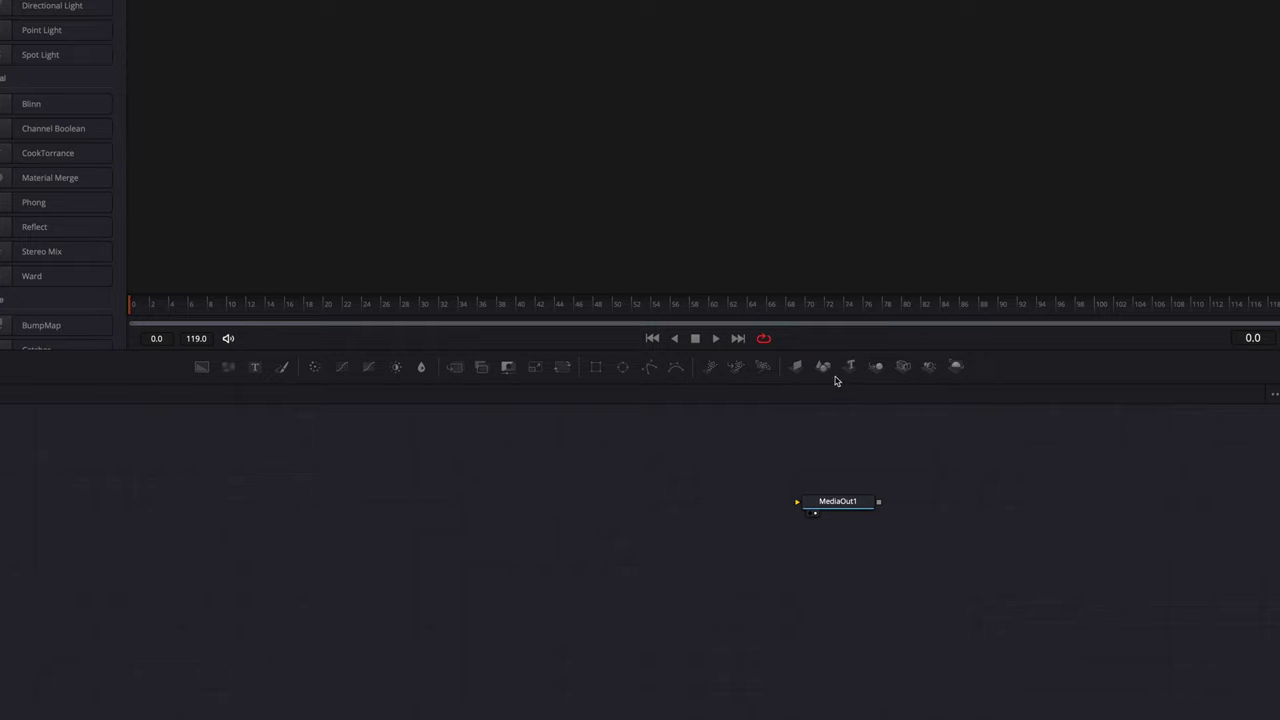
Step: Add a Shape 3D node to the node graph and show it in the viewer
drag(823, 366, 491, 494)
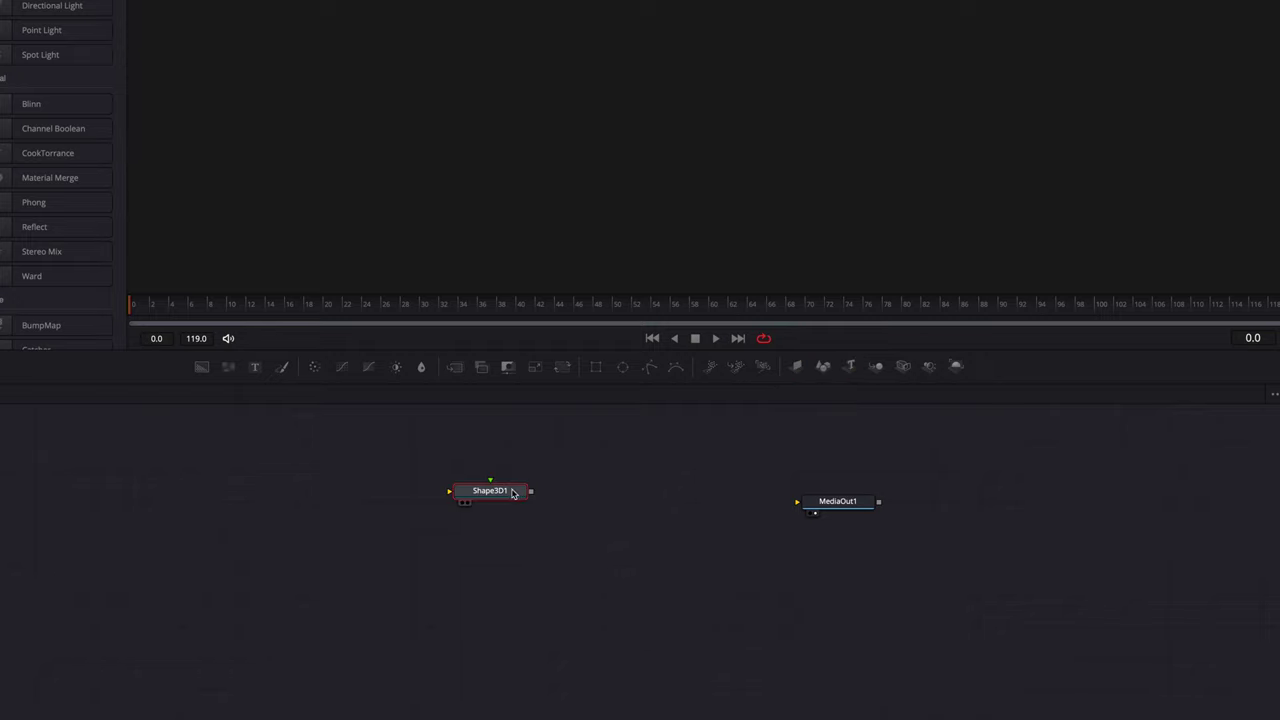
key(1)
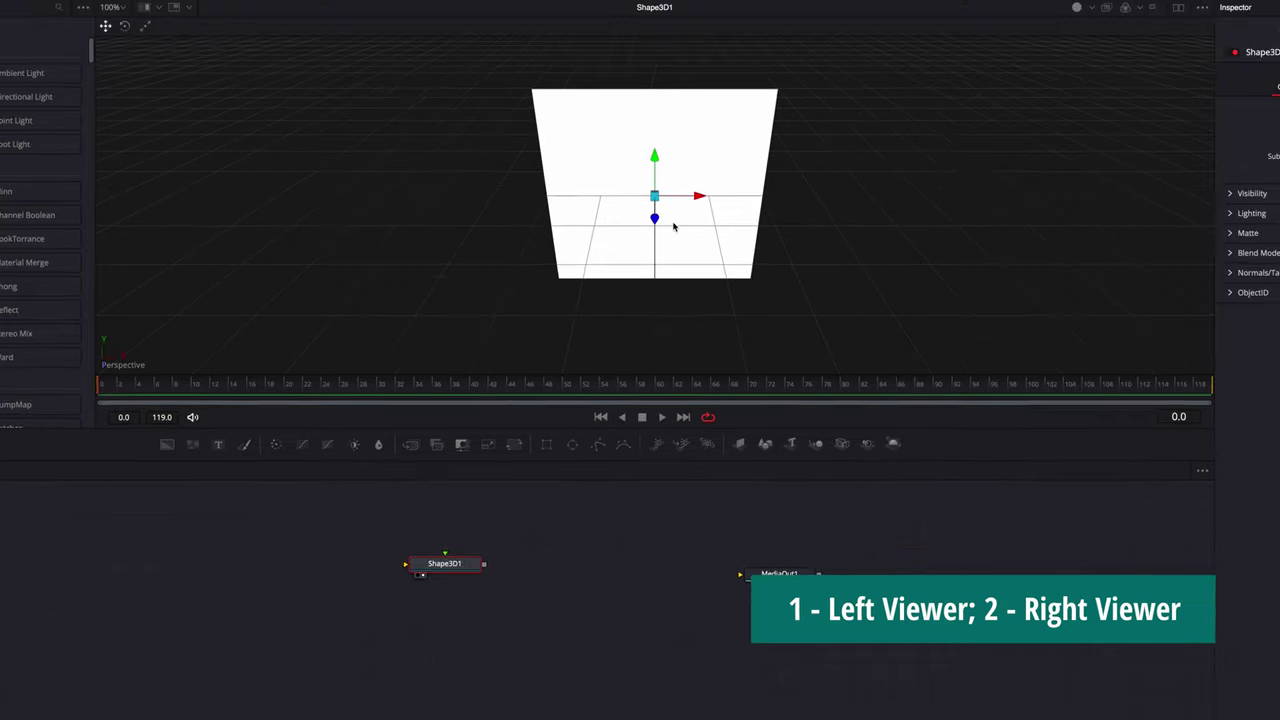
scroll(678, 230, down, 3)
scroll(677, 230, left, 5)
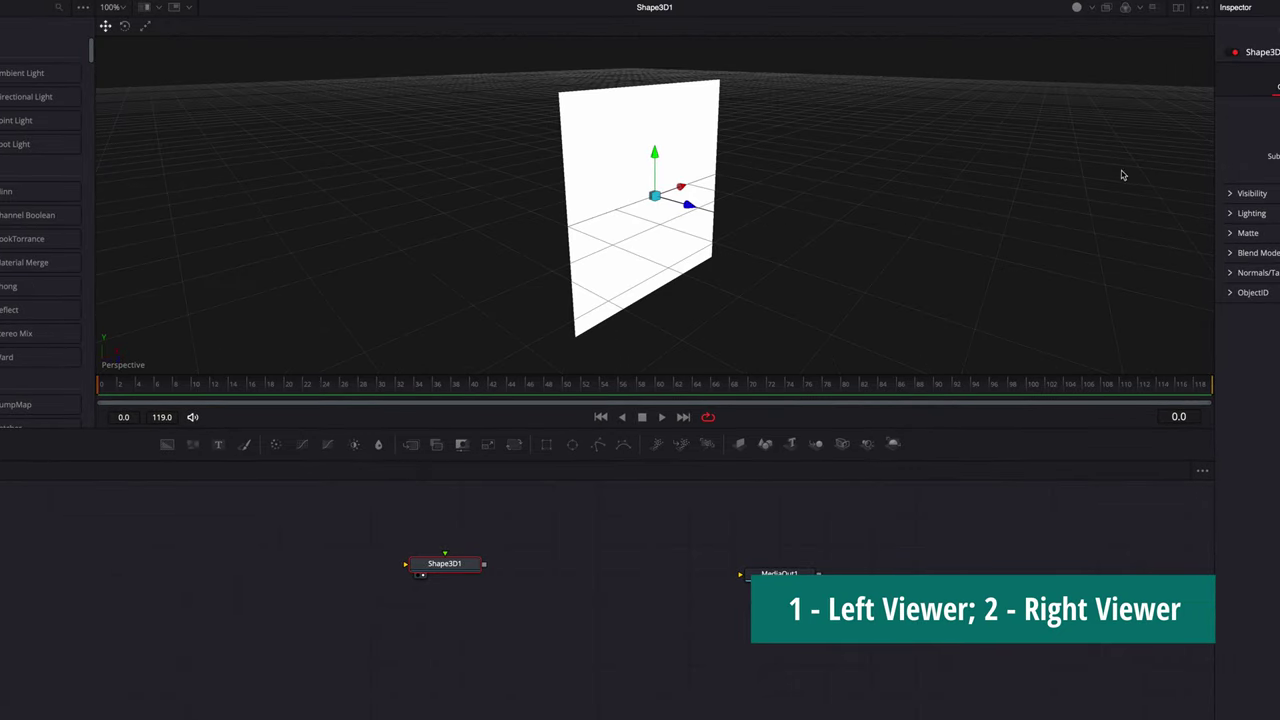
Step: Change the shape to a Cube, unlock its width, height and depth, and set the width to 0.55
click(1175, 113)
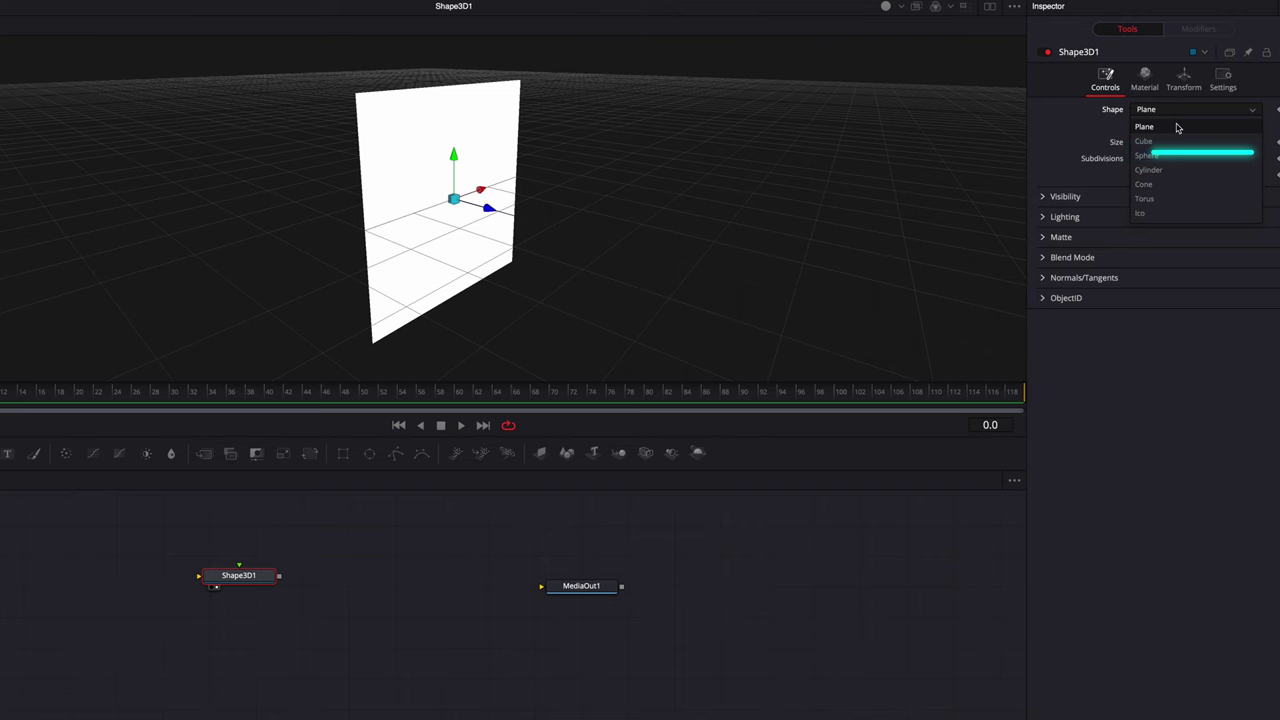
click(1176, 142)
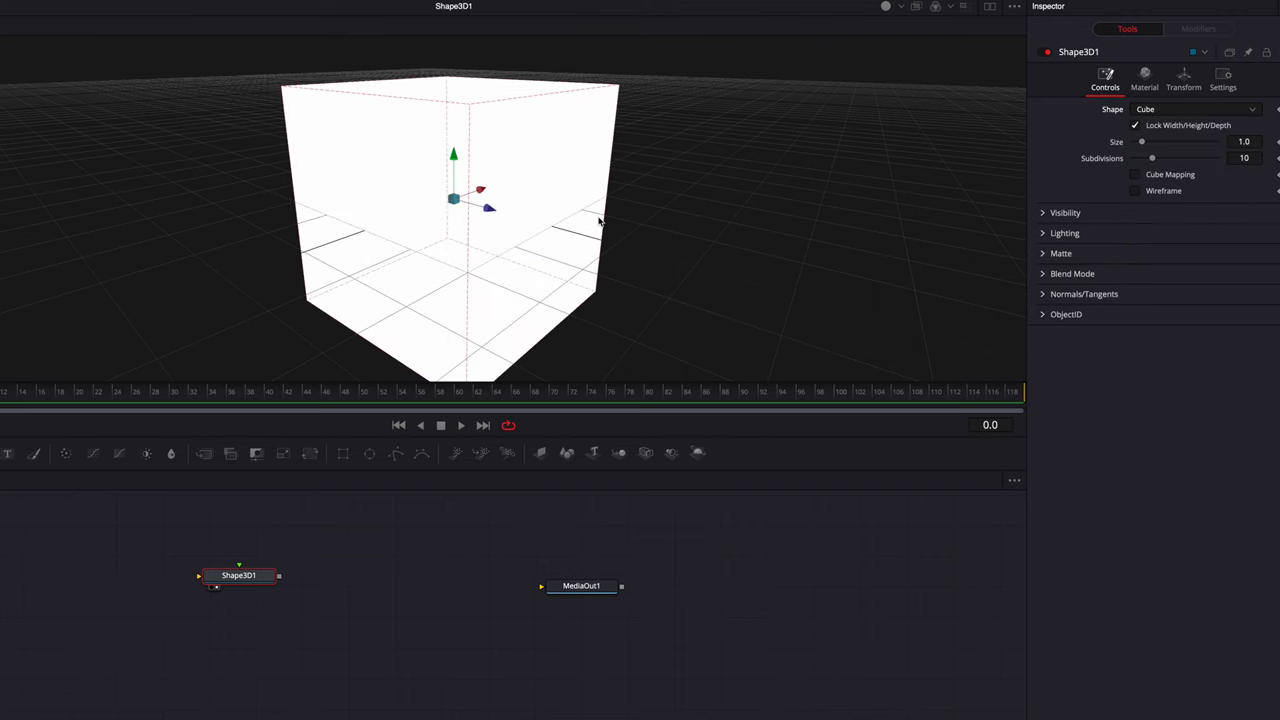
scroll(600, 221, right, 5)
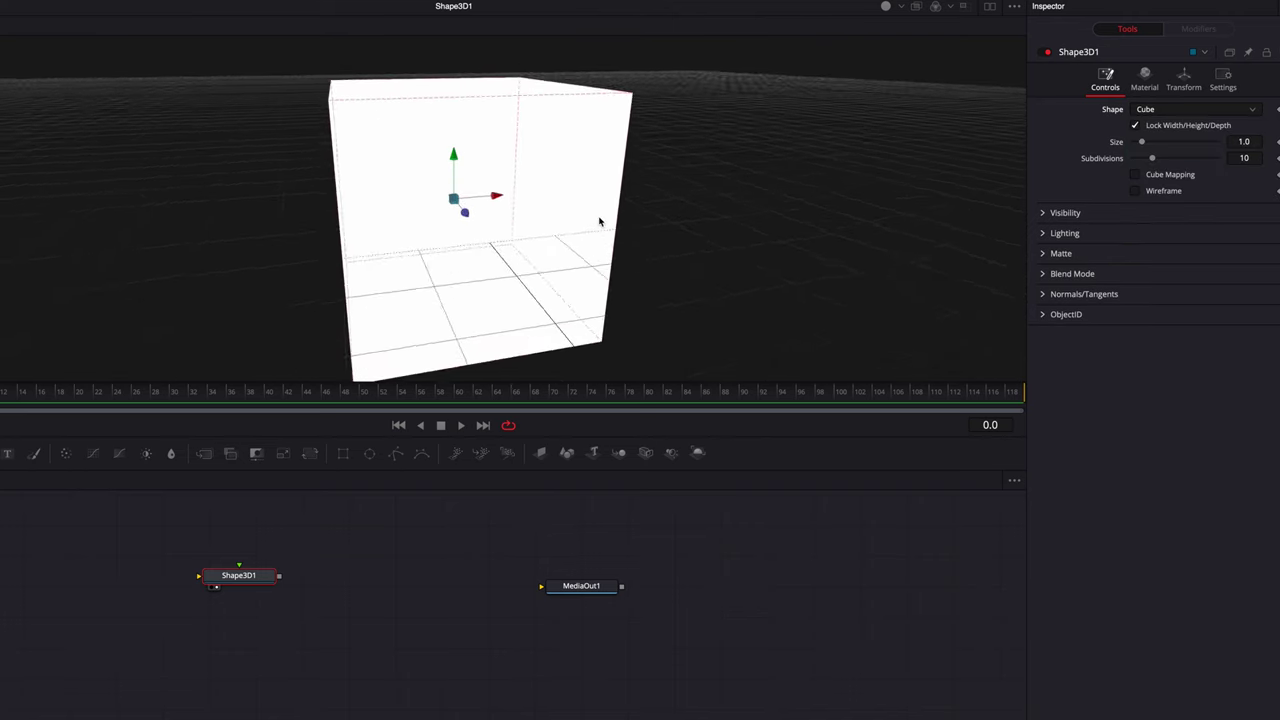
drag(600, 221, 600, 221)
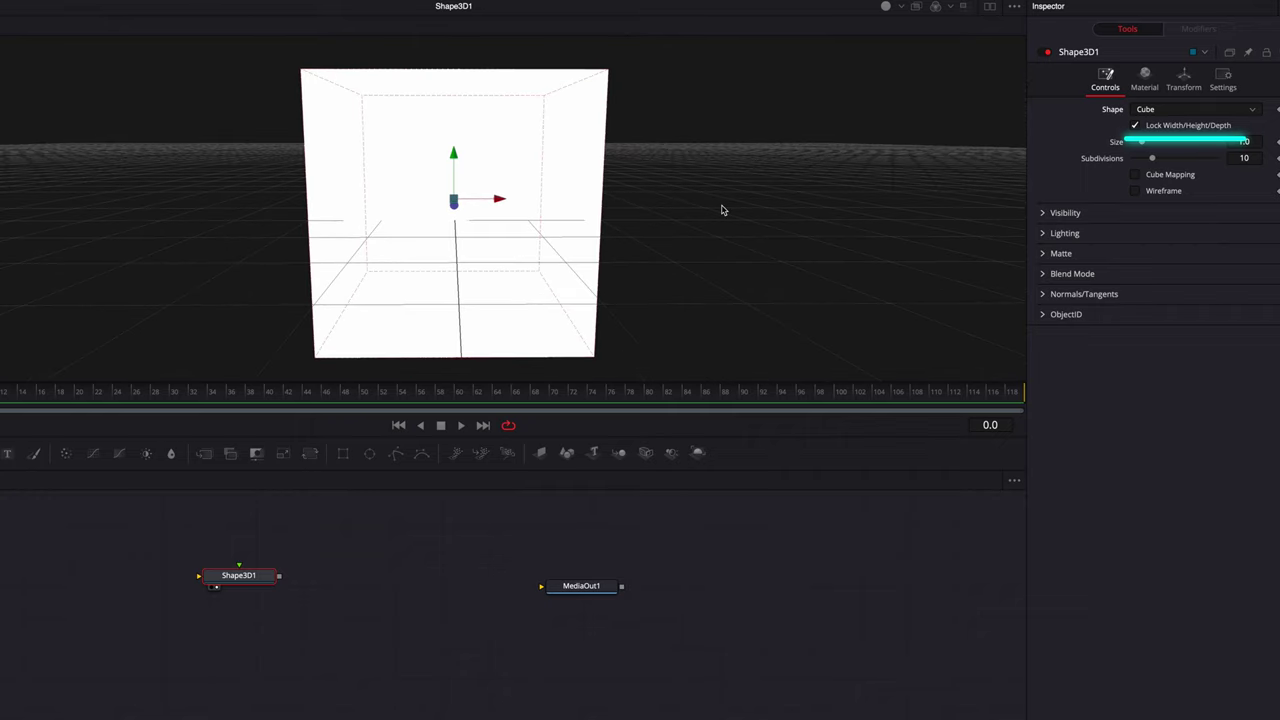
click(1137, 128)
drag(1141, 142, 1139, 146)
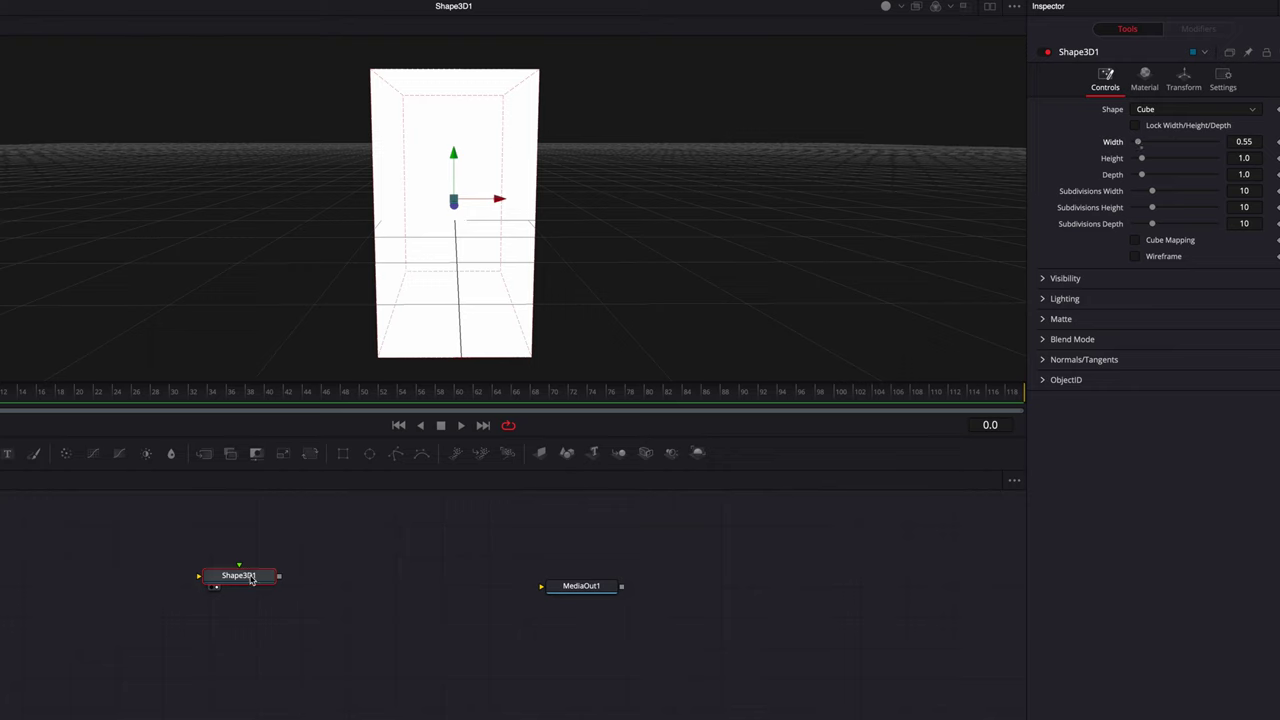
Step: Add a Duplicate 3D node connected after Shape3D1 and show its output in the viewer
drag(252, 582, 199, 582)
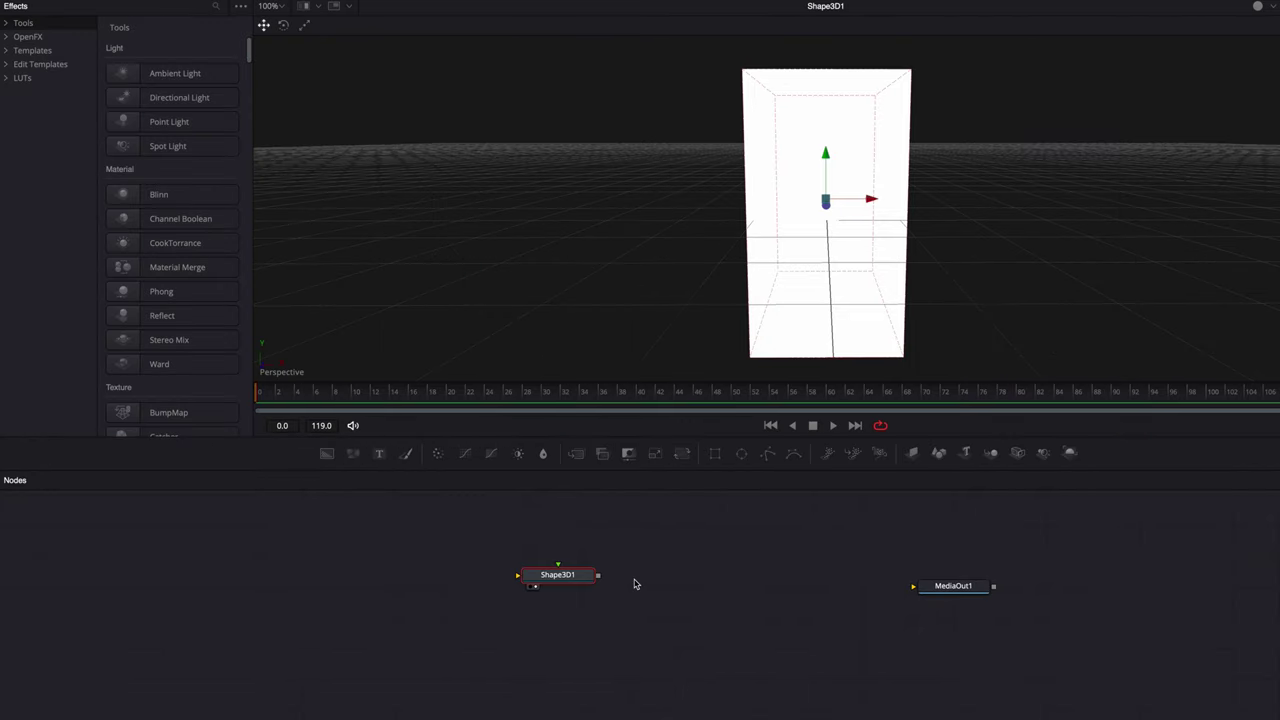
click(10, 22)
click(31, 36)
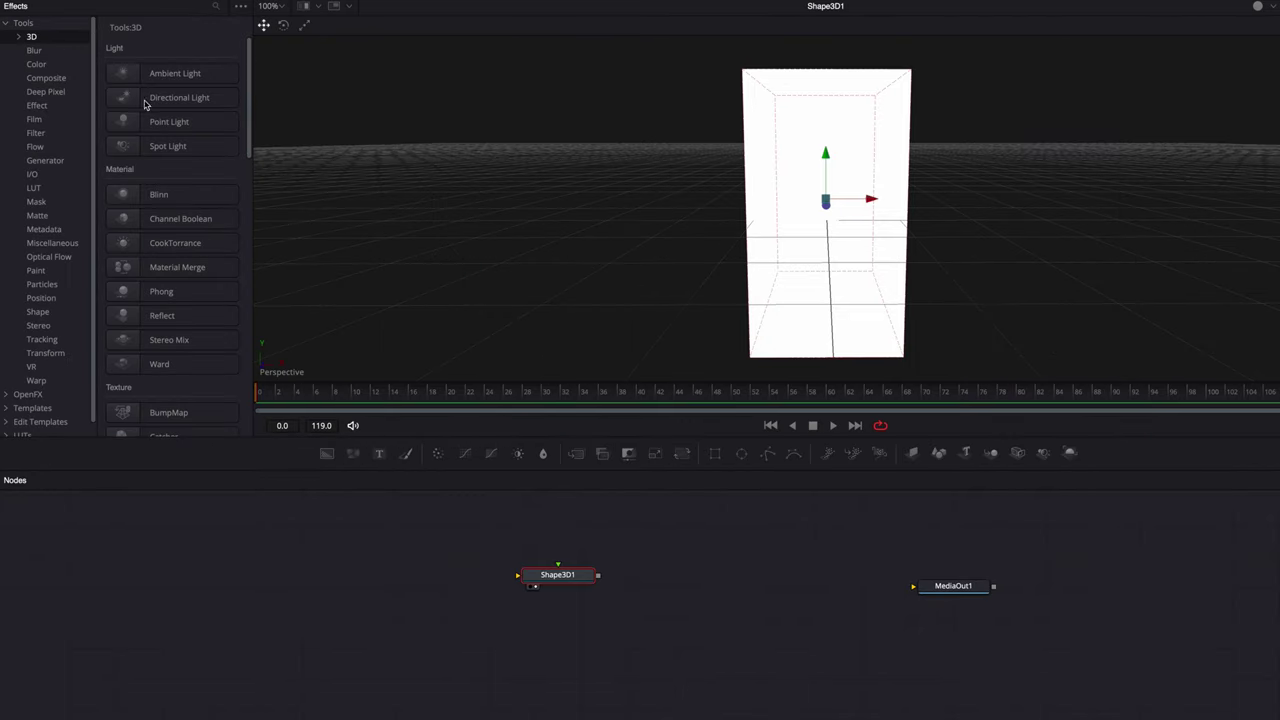
scroll(199, 183, down, 5)
click(199, 176)
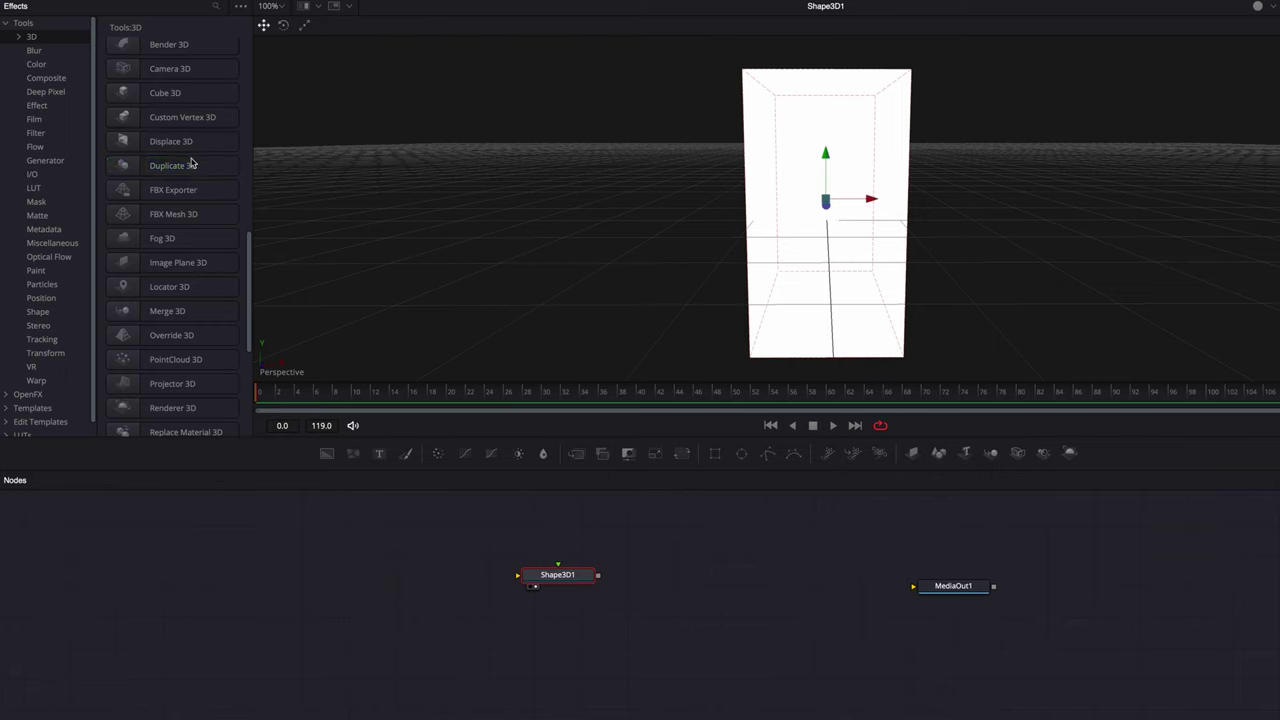
drag(192, 164, 636, 580)
key(2)
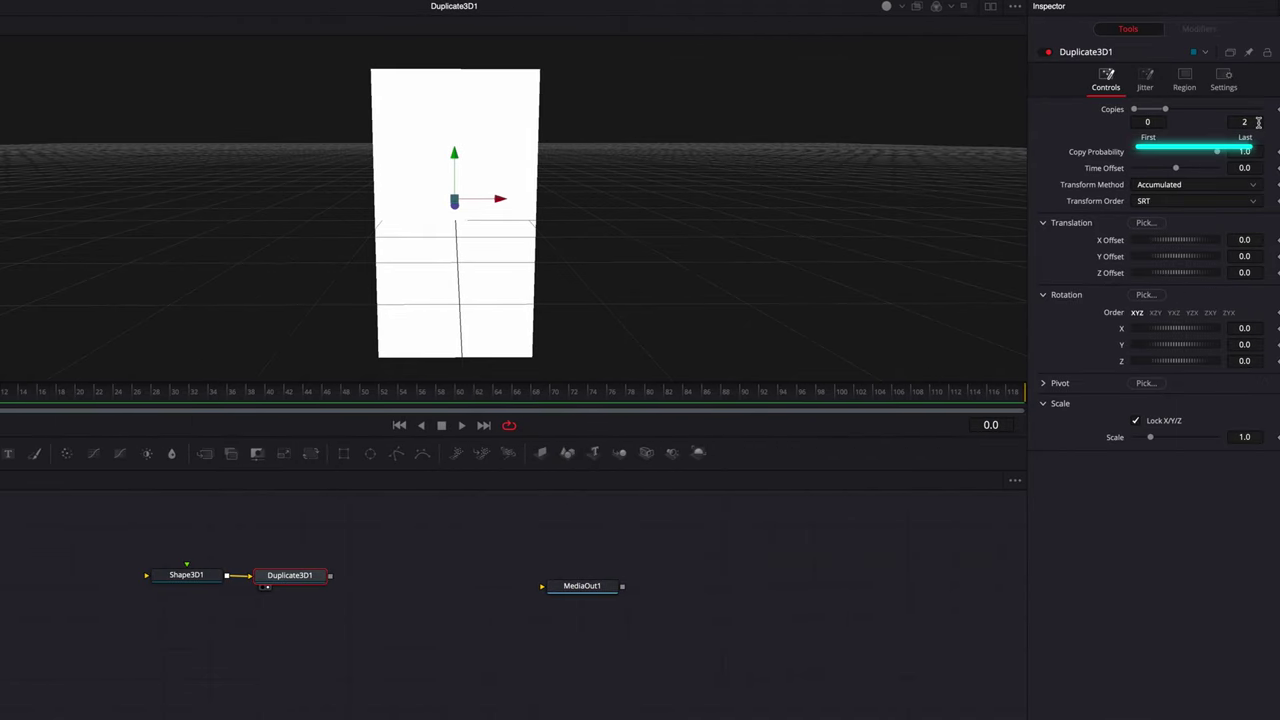
Step: Set the last copy of the Duplicate 3D node to 3 and its Z rotation to 60
click(1258, 122)
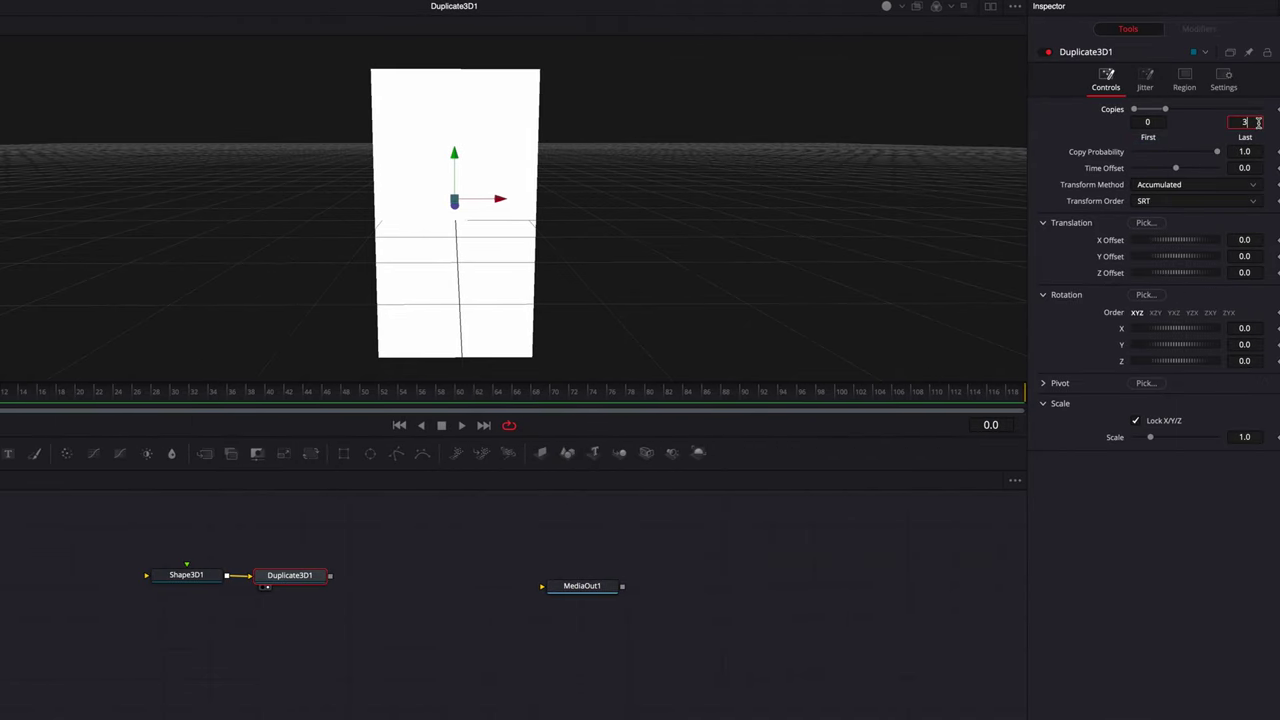
text(3)
key(Tab)
click(1258, 361)
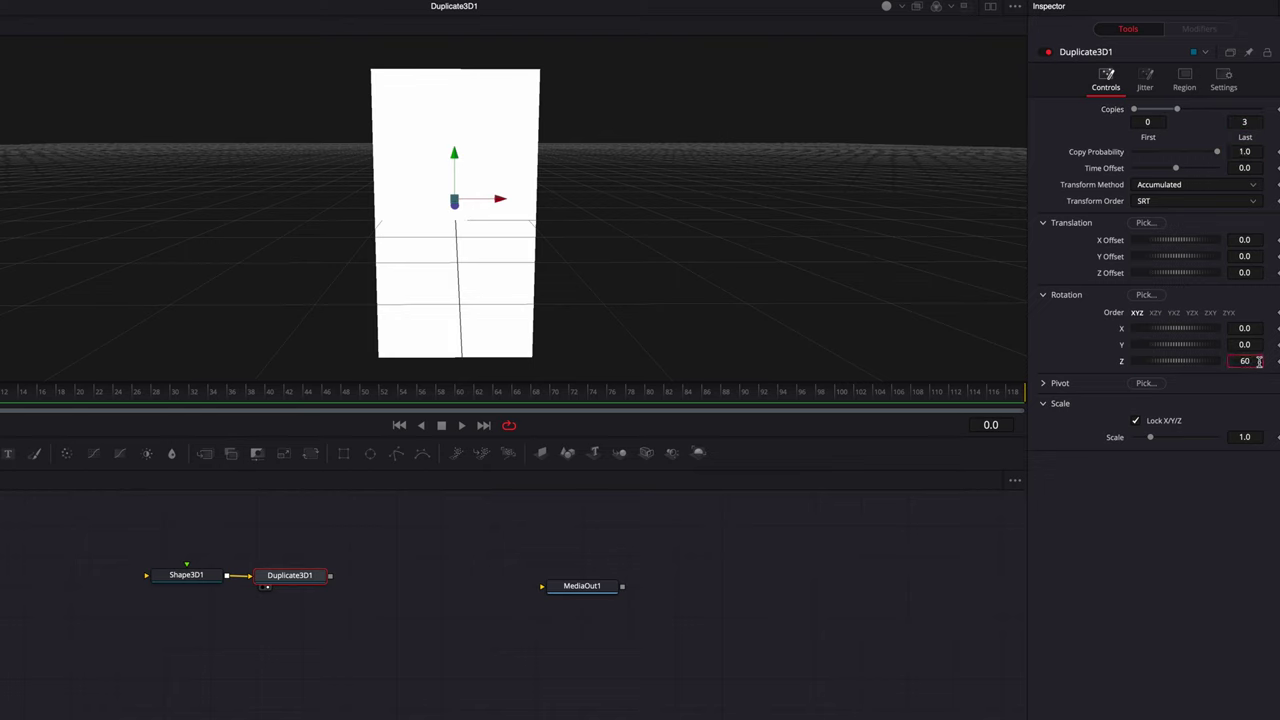
key(Tab)
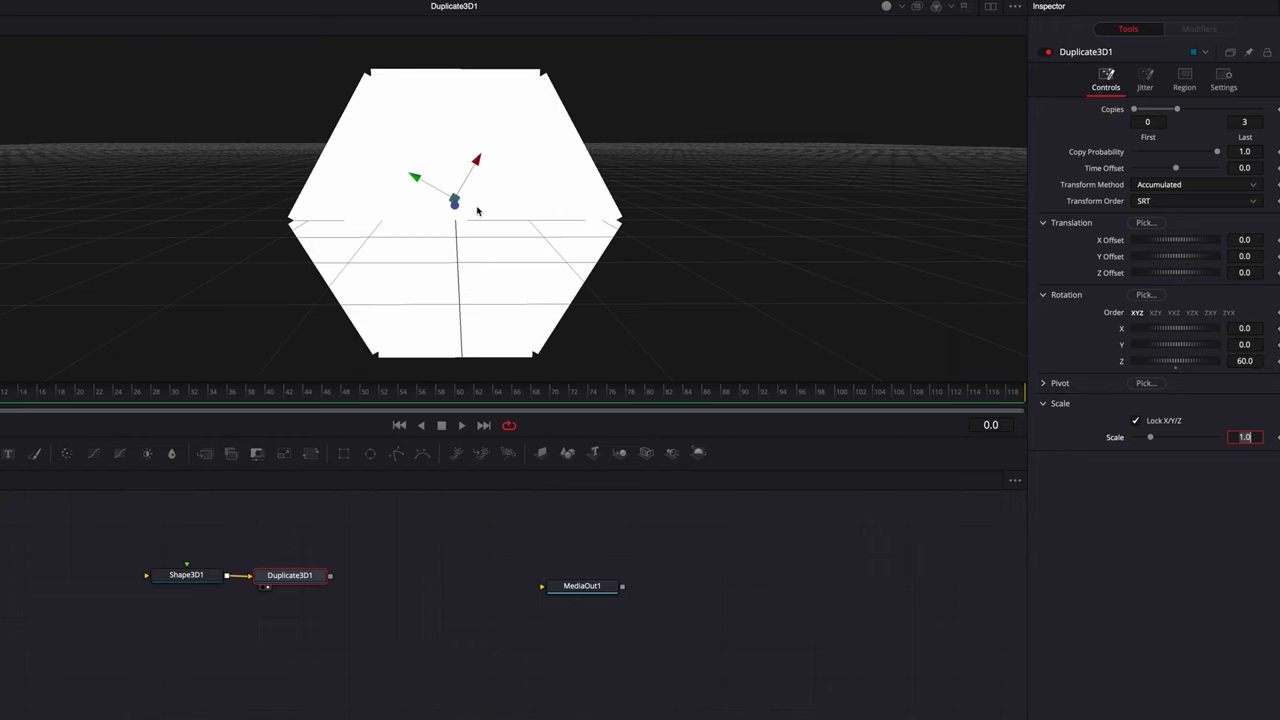
scroll(493, 209, up, 3)
scroll(493, 209, left, 3)
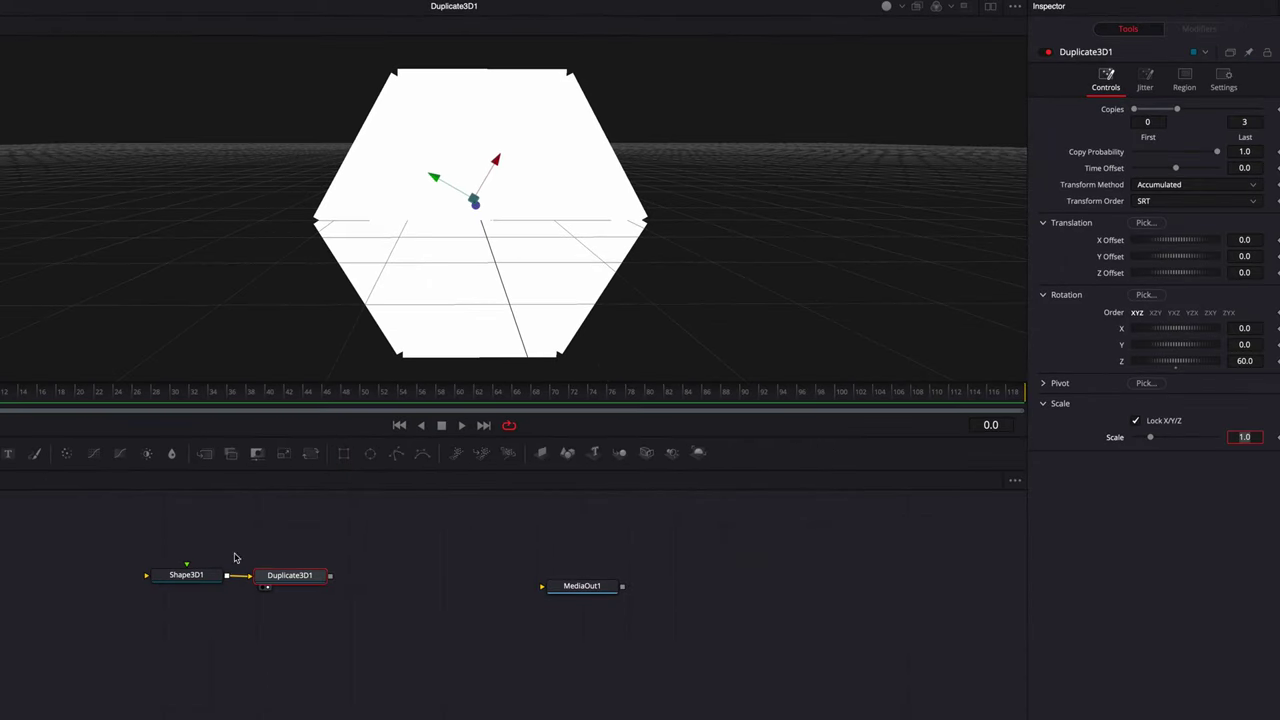
Step: Drive the cube's width in Shape3D1 with the expression SurfaceCubeInputs.Height/1.7321
click(210, 576)
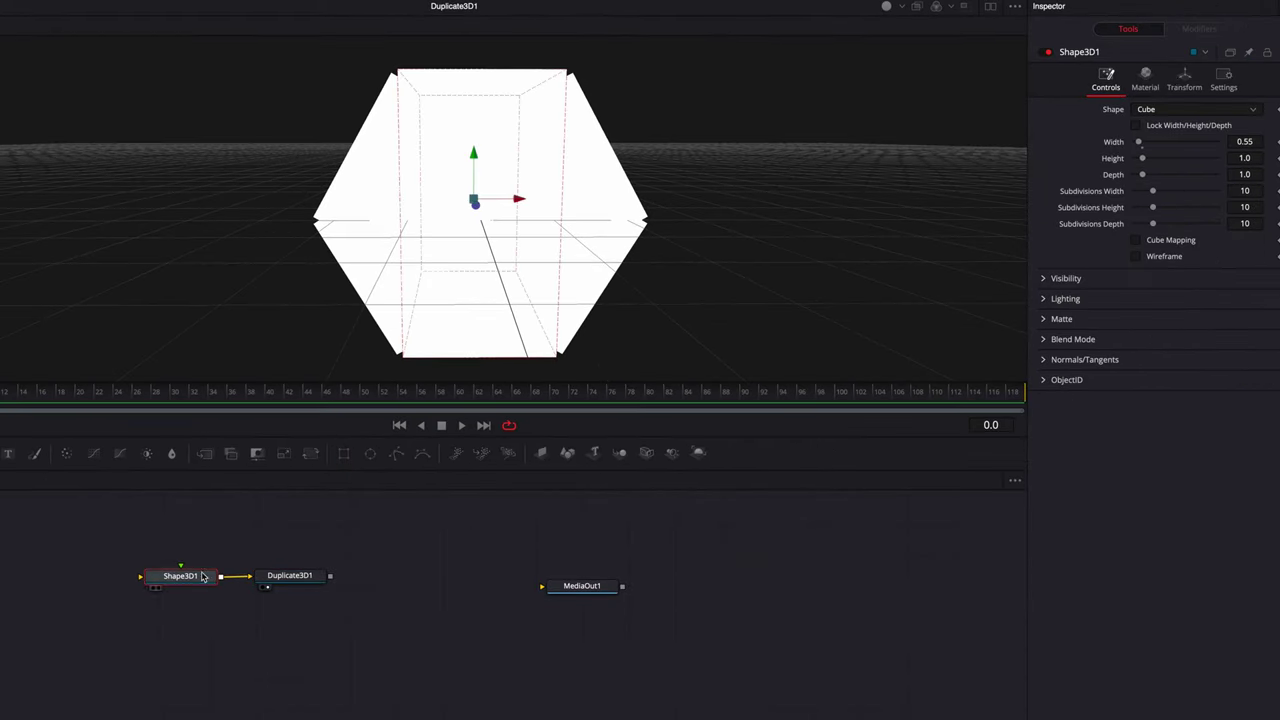
right_click(1068, 106)
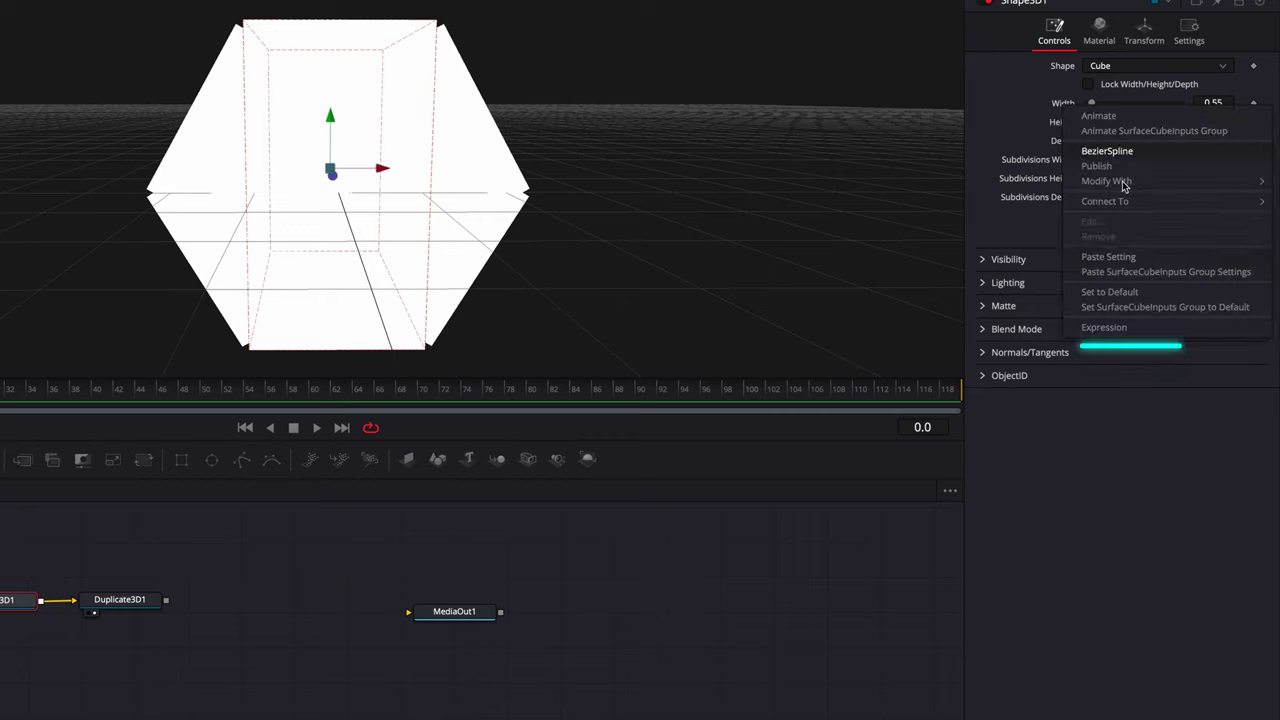
click(1141, 330)
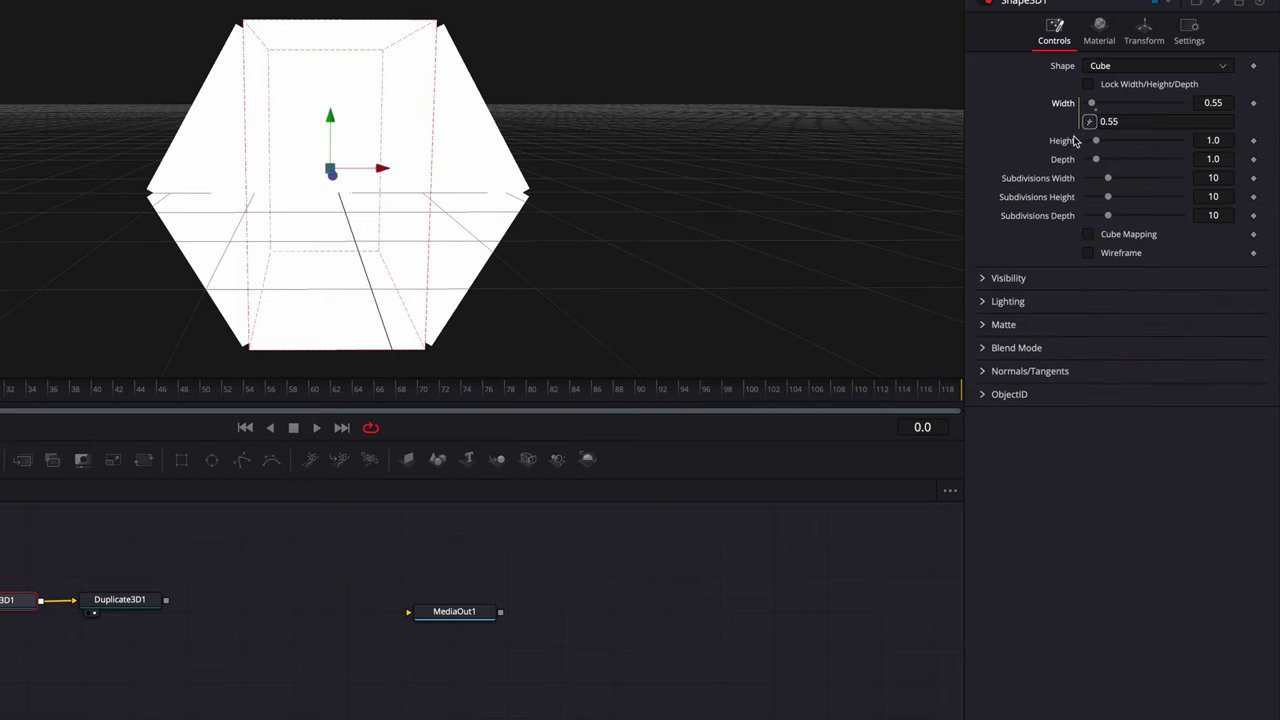
drag(1089, 121, 1064, 145)
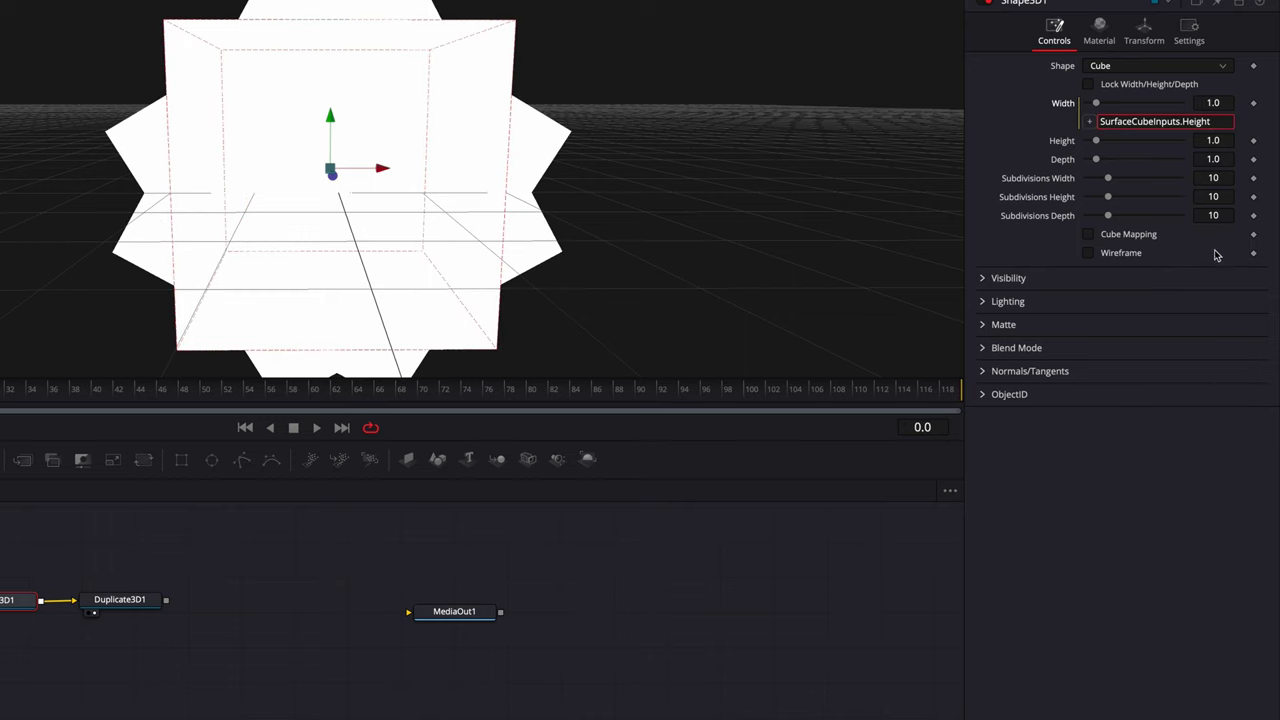
text(/)
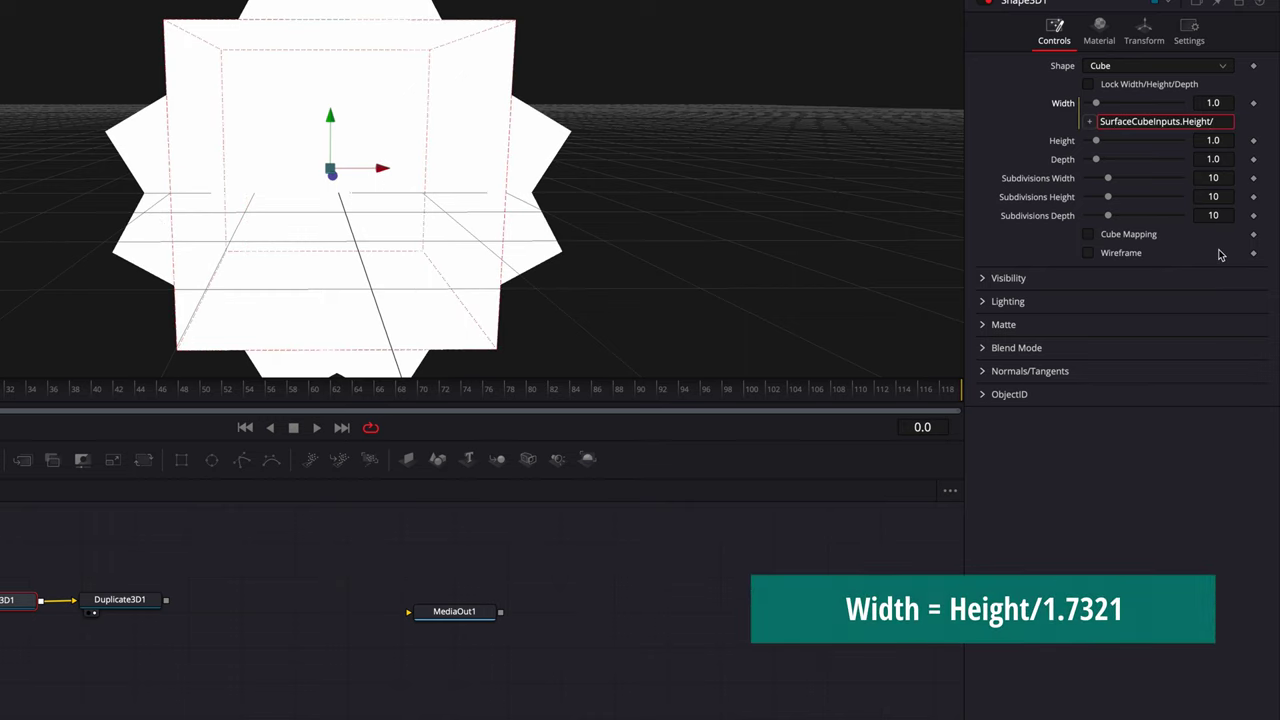
text(1.7321)
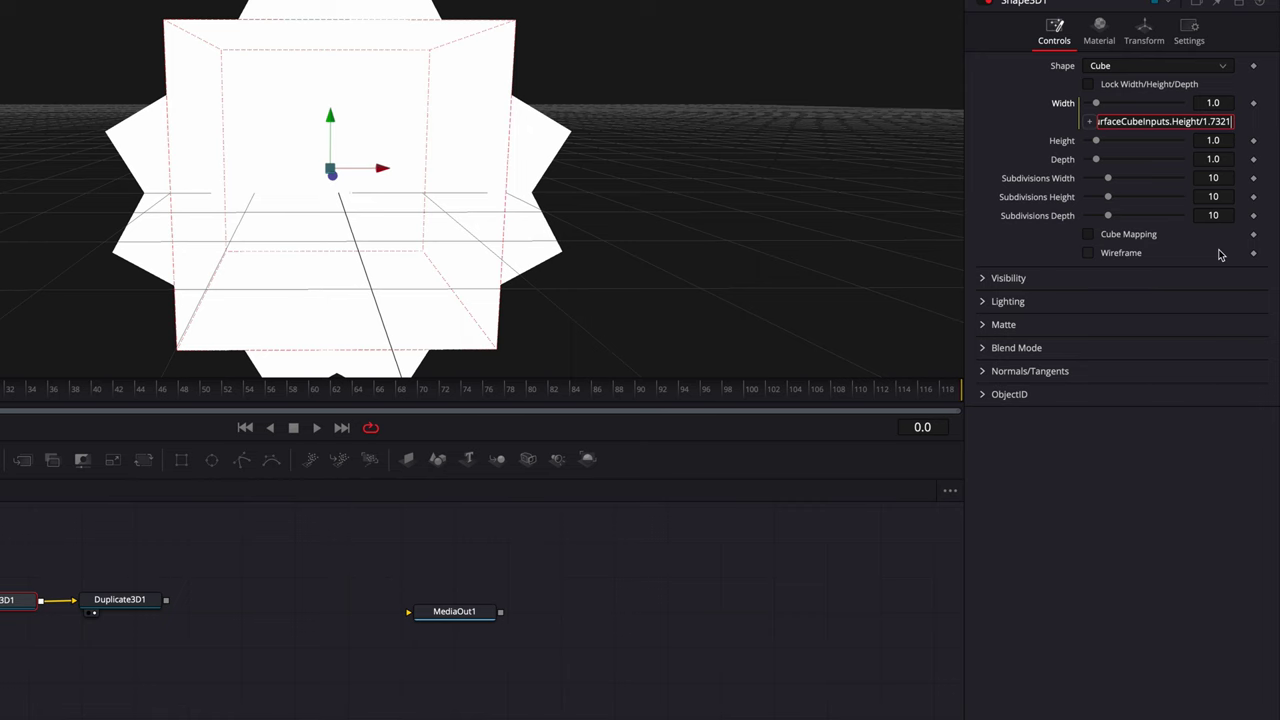
key(Tab)
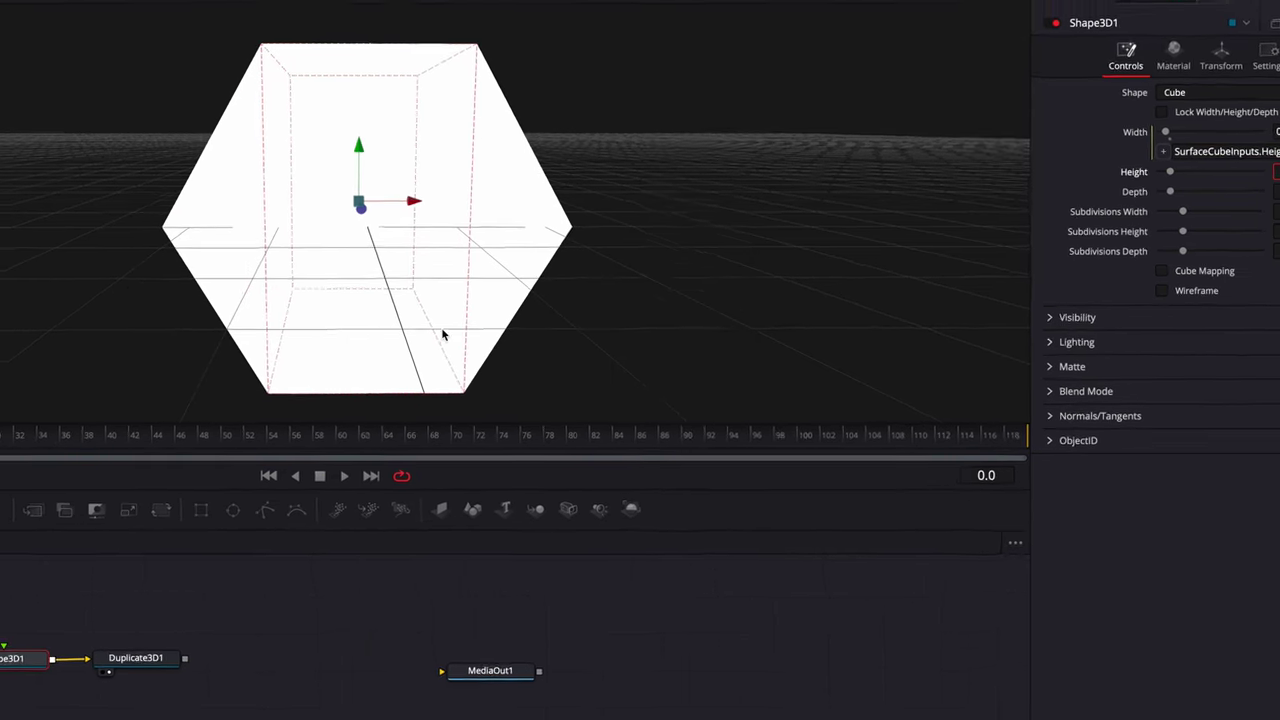
scroll(398, 266, up, 3)
scroll(398, 266, left, 3)
scroll(398, 266, down, 6)
drag(447, 327, 433, 322)
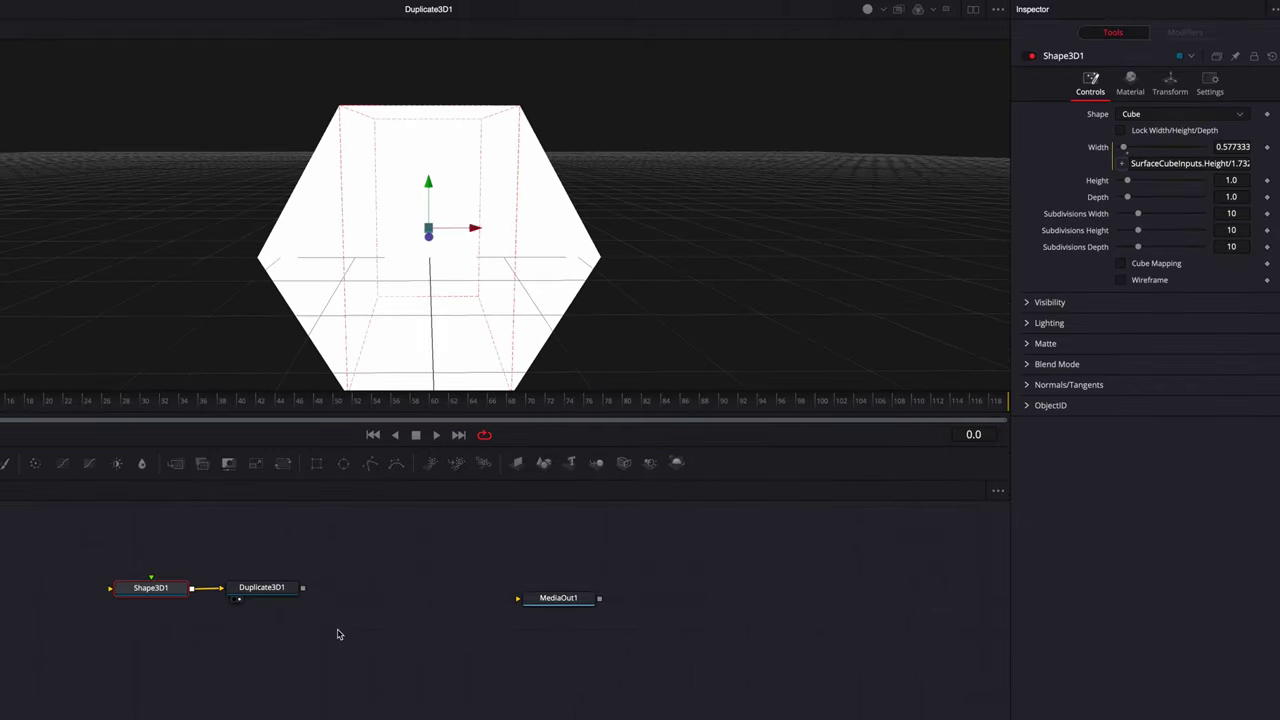
Step: Add a second Shape 3D node below Shape3D1, show it in the viewer, and enable Wireframe on its plane
drag(281, 592, 273, 591)
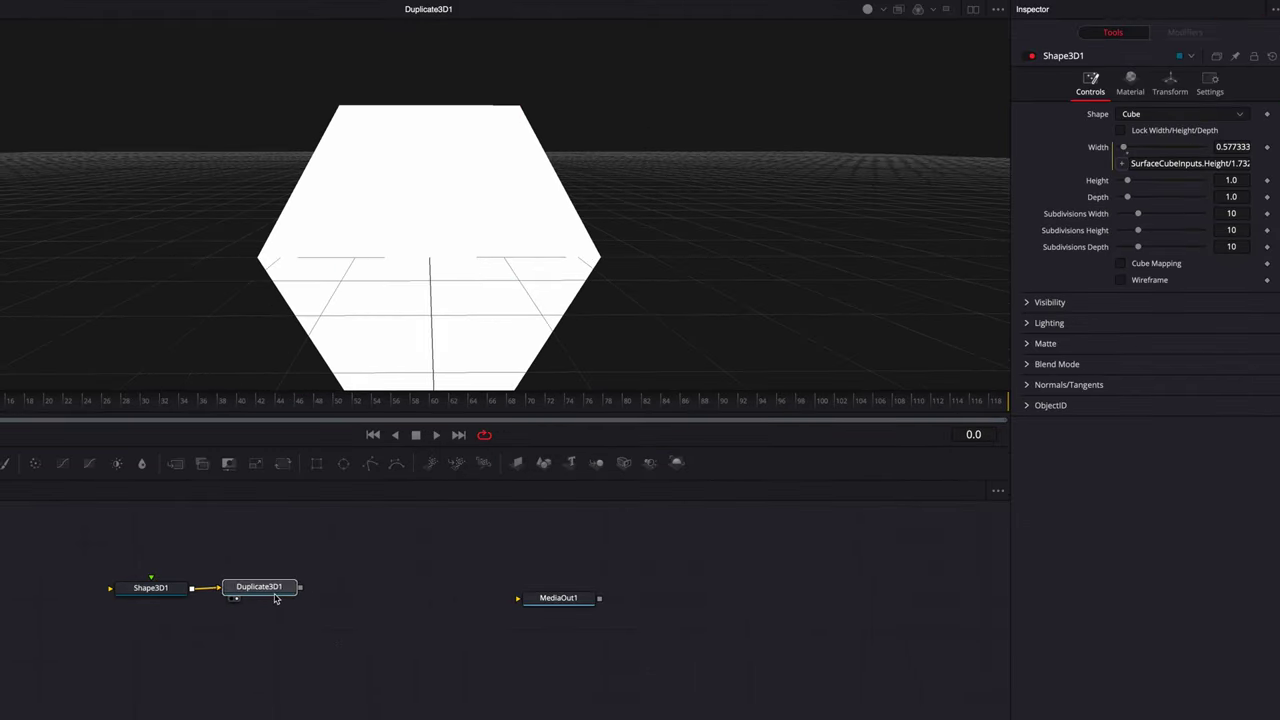
drag(175, 597, 168, 596)
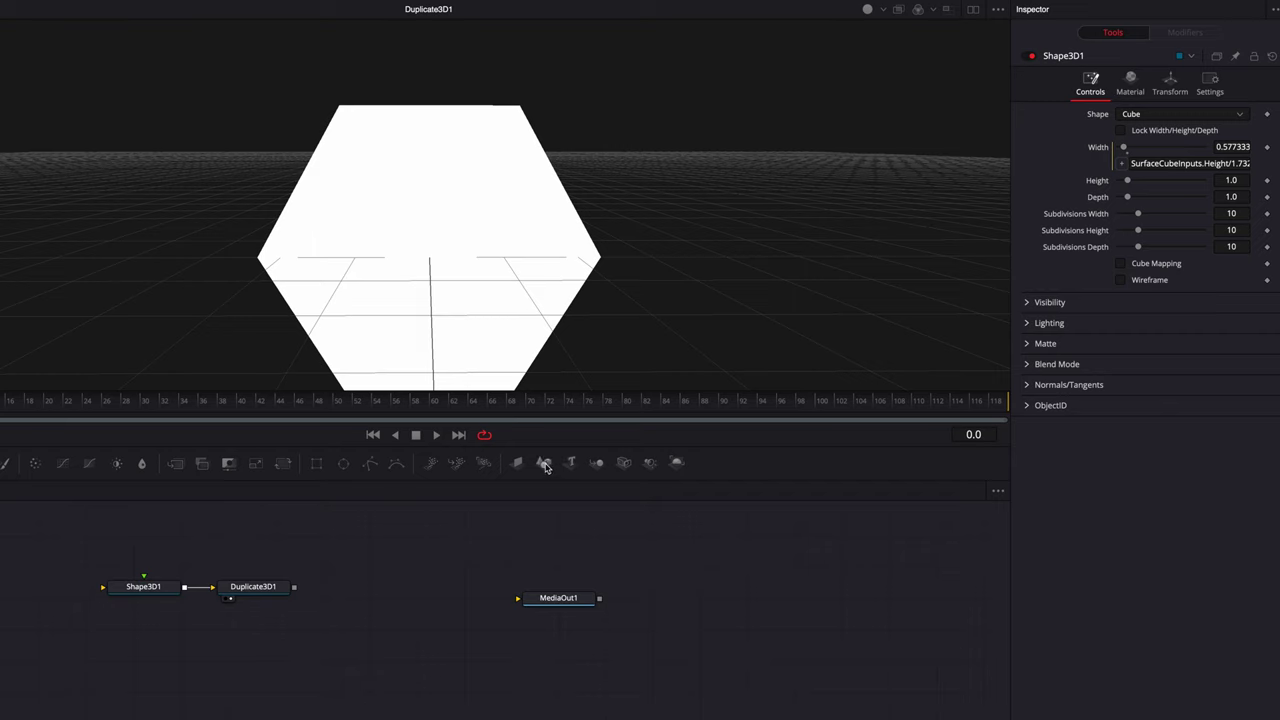
drag(543, 463, 149, 637)
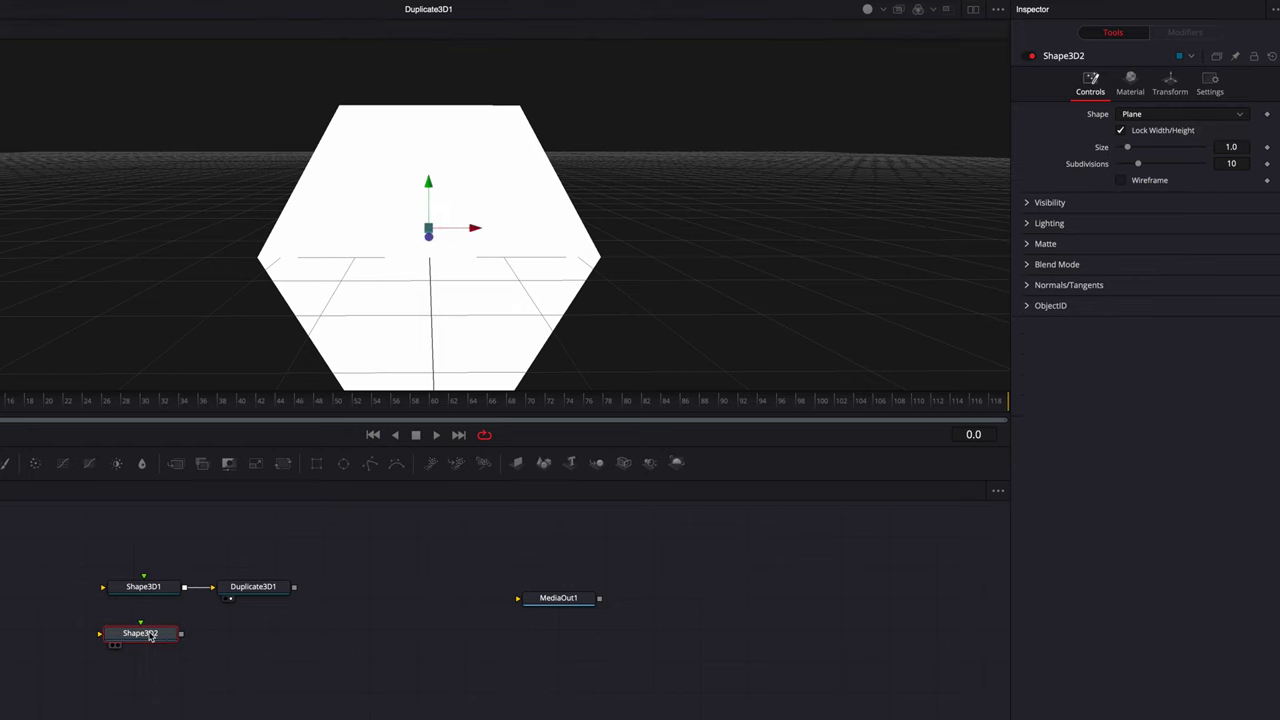
key(1)
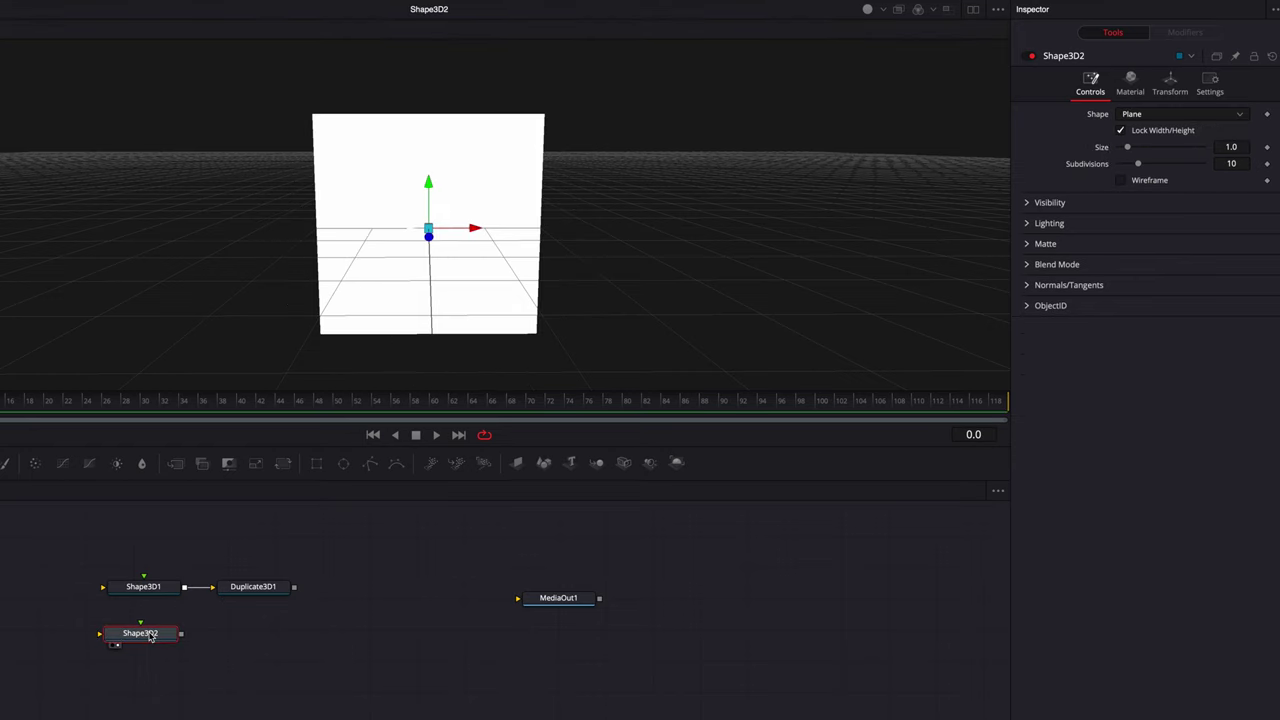
click(1121, 181)
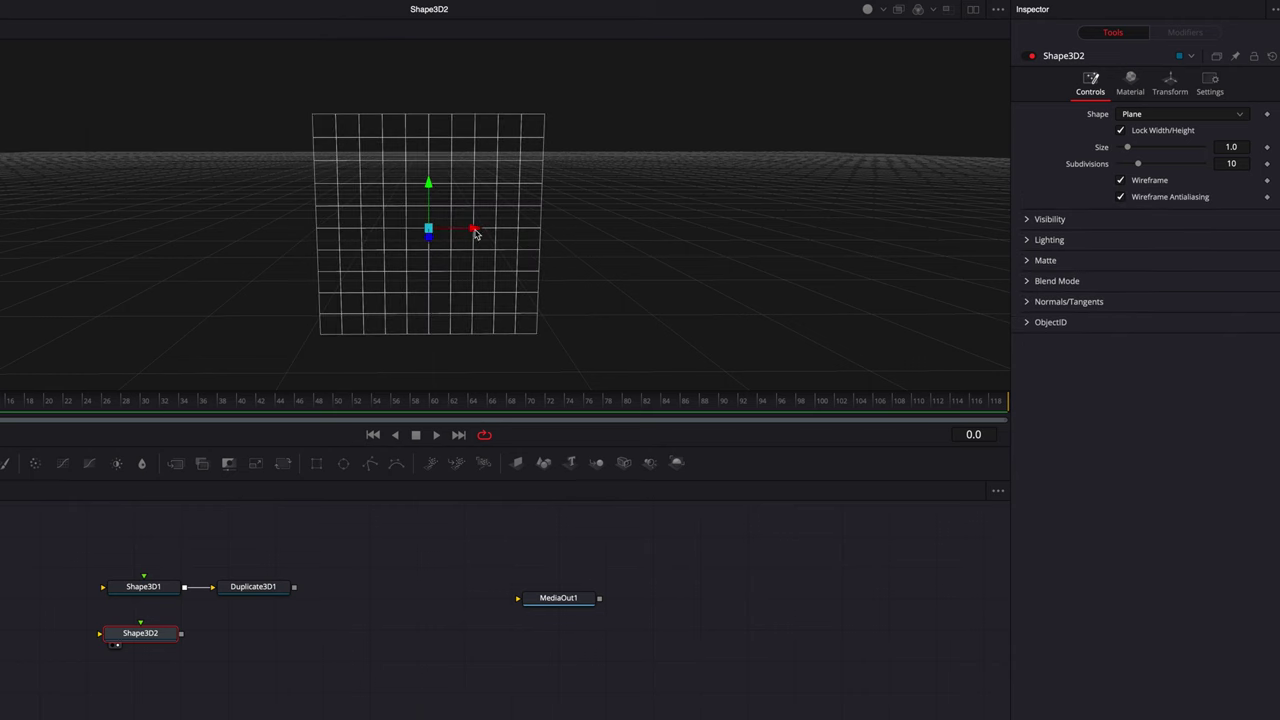
scroll(474, 236, up, 3)
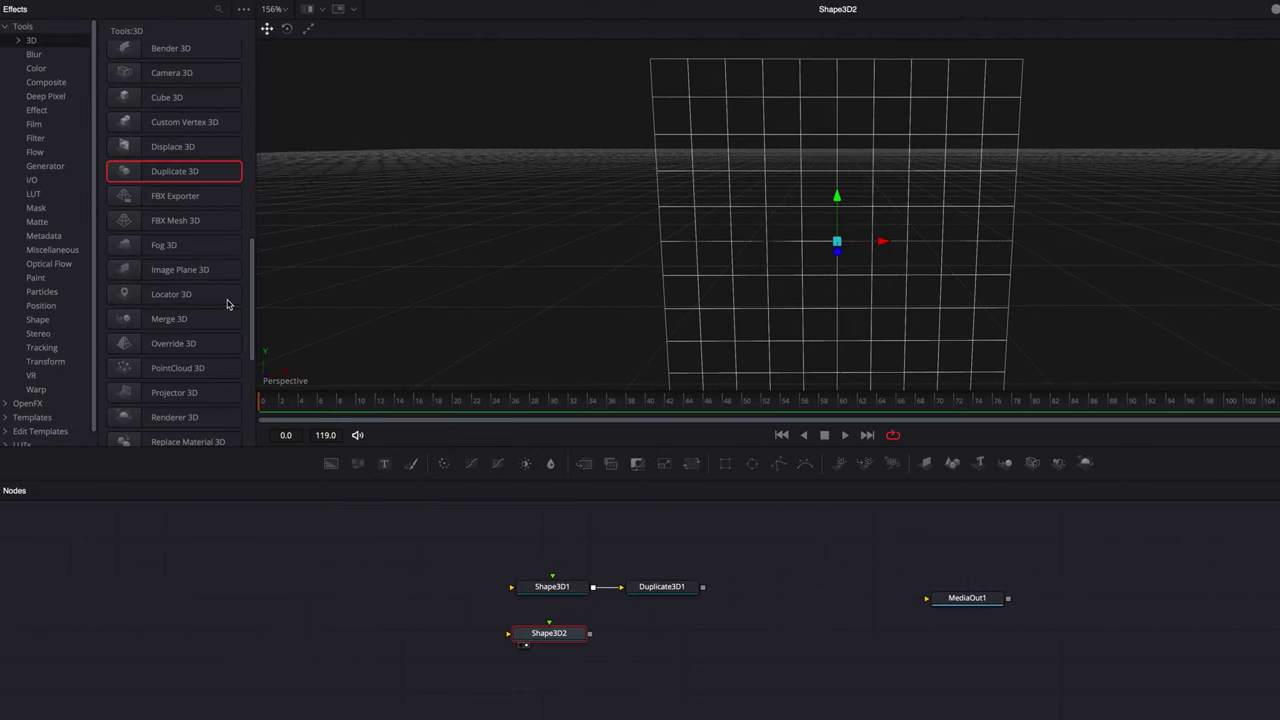
Step: Add a Replicate 3D node beside the Shape3D2 plane node, below Duplicate3D1
scroll(227, 304, down, 5)
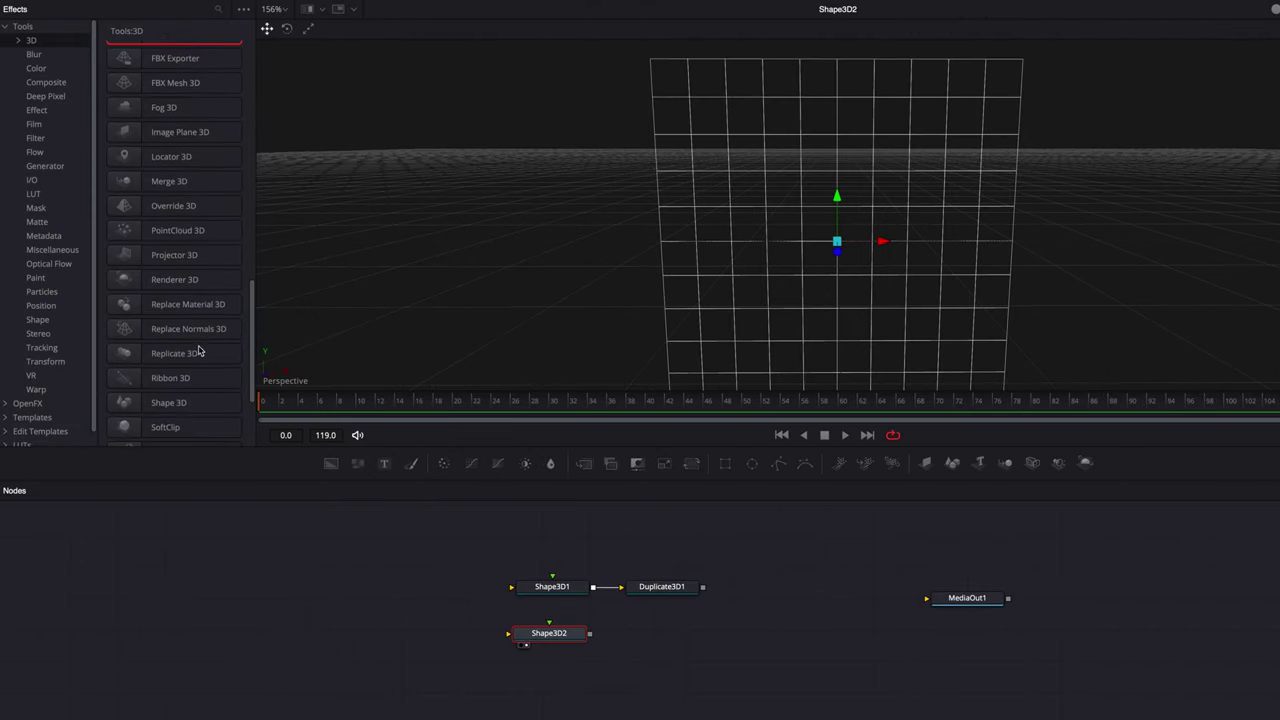
click(198, 353)
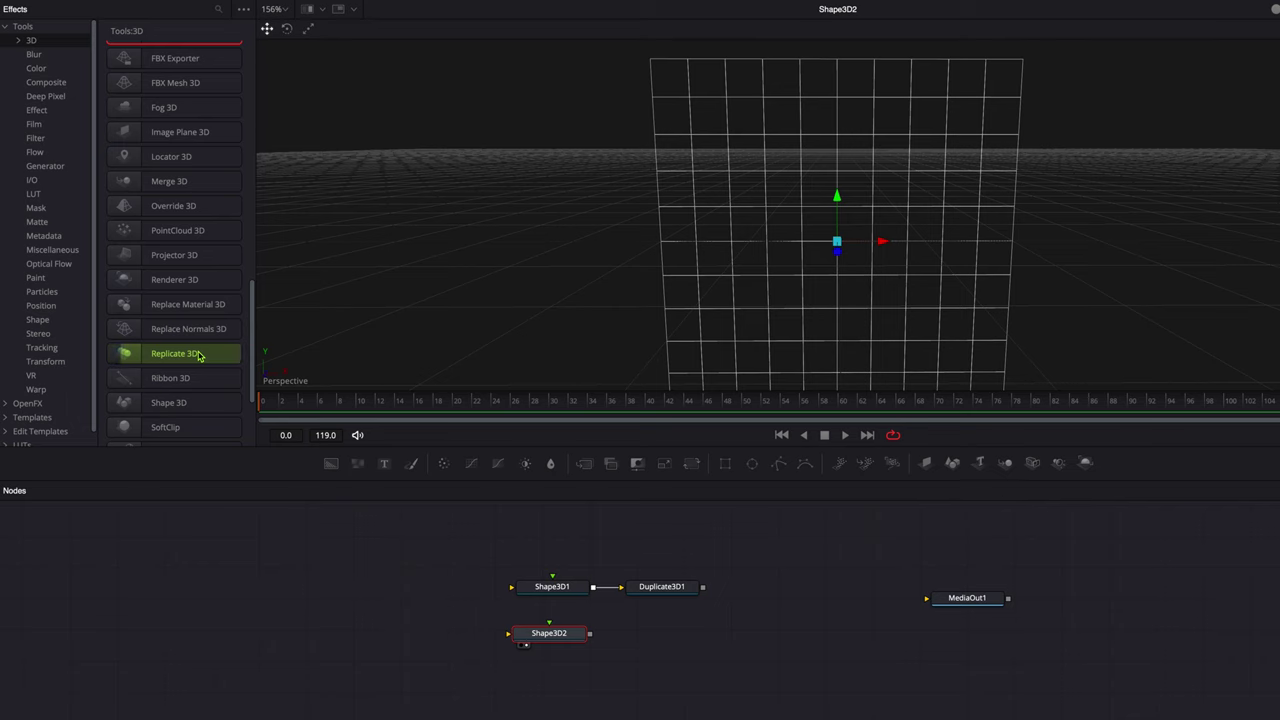
drag(198, 353, 670, 638)
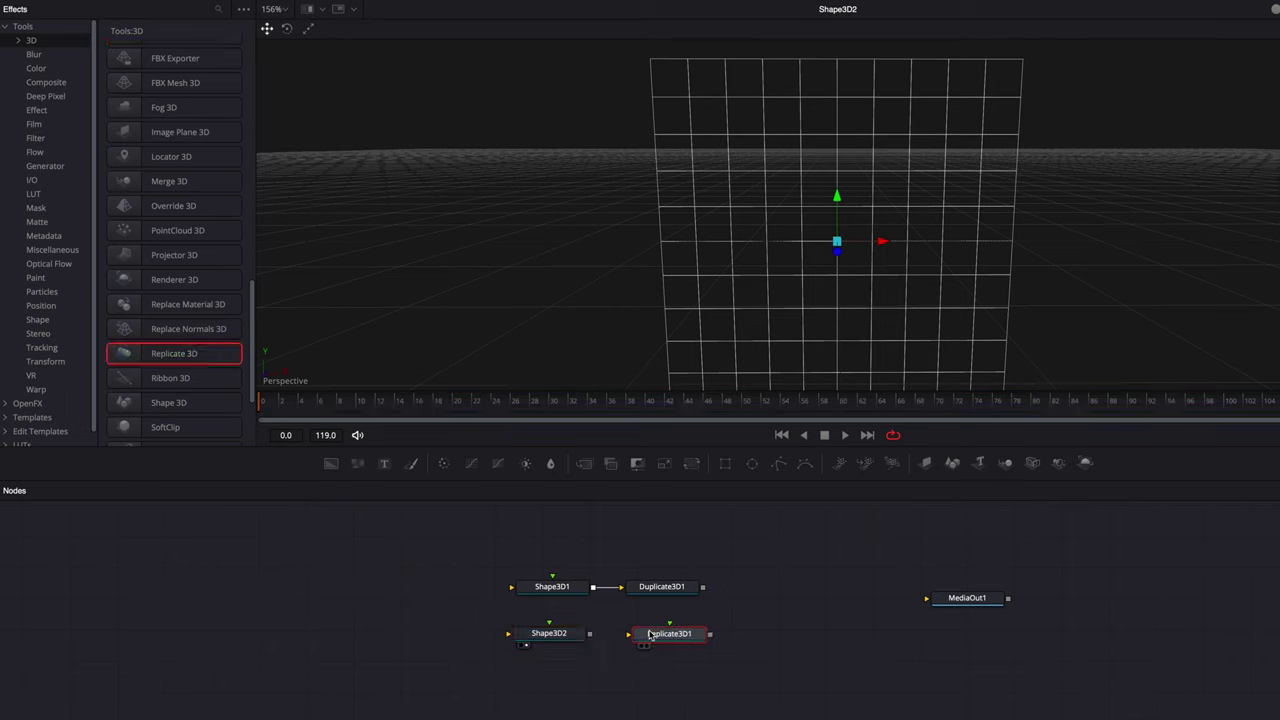
Step: Connect Shape3D2 to Replicate3D1's main input and Duplicate3D1 to its green input, with Replicate3D1 shown in the viewer
drag(588, 638, 677, 641)
key(1)
key(2)
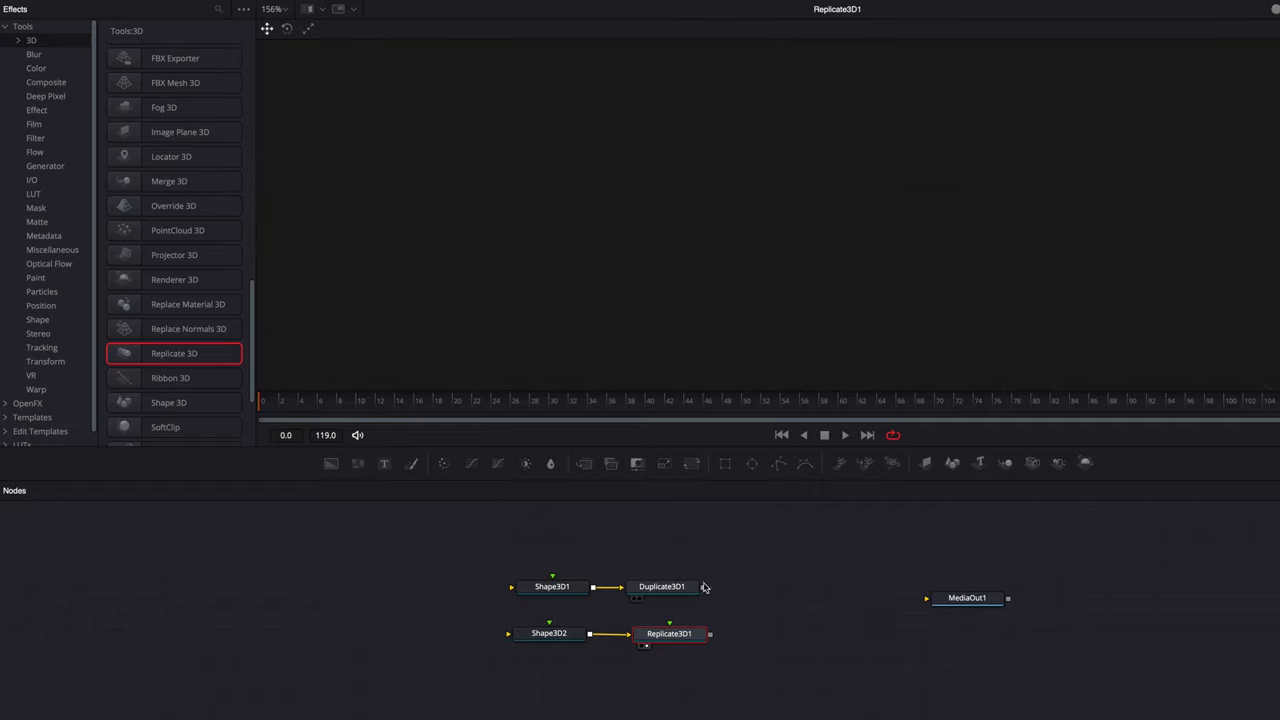
drag(700, 597, 676, 642)
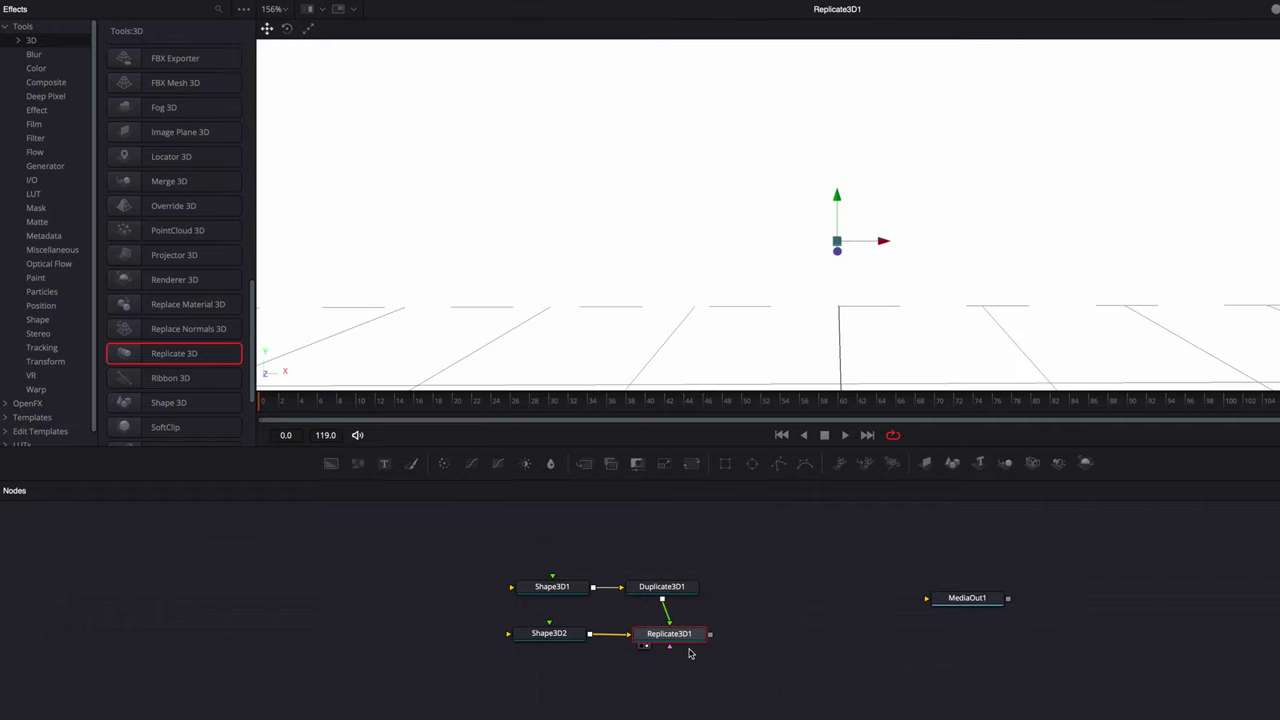
click(946, 271)
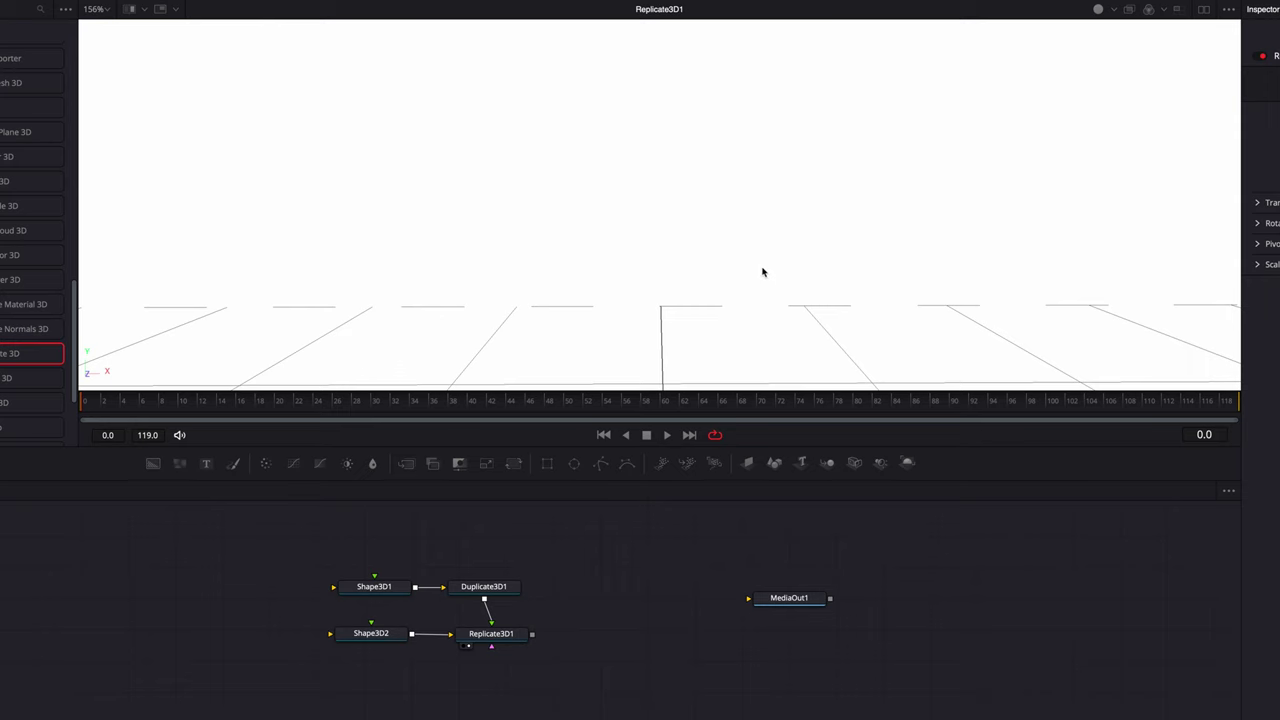
scroll(762, 271, down, 10)
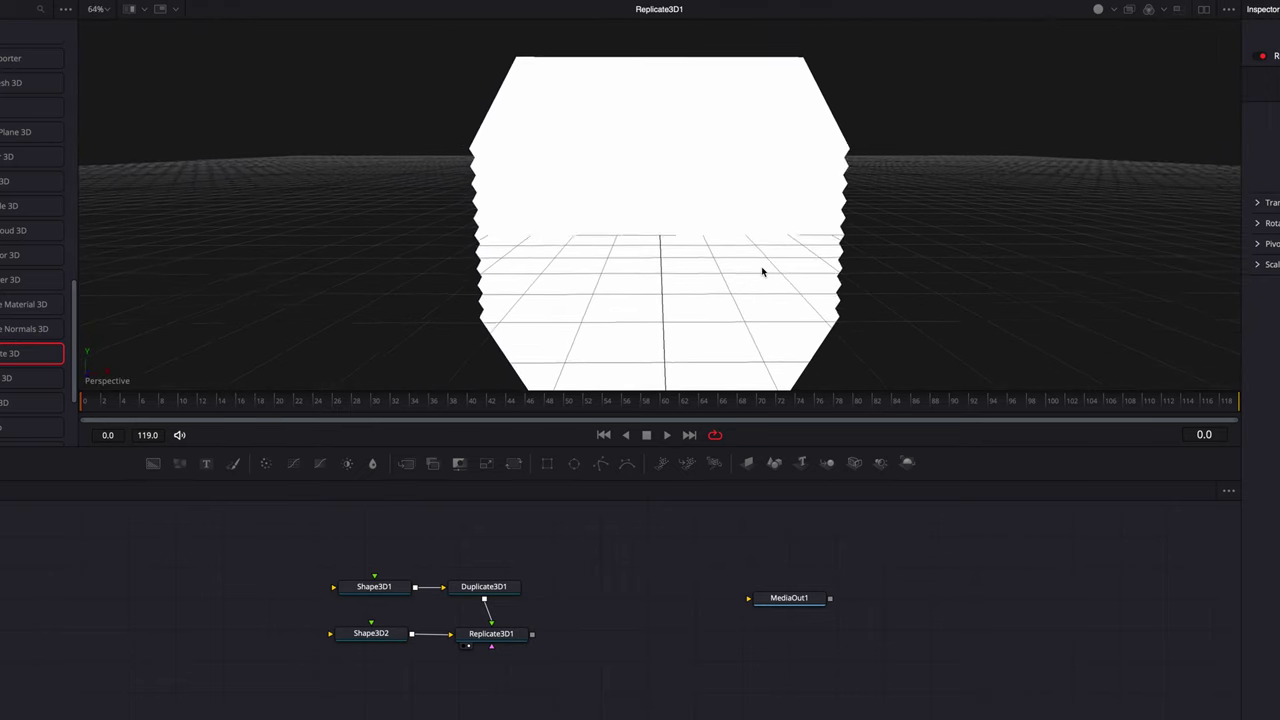
scroll(762, 271, down, 1)
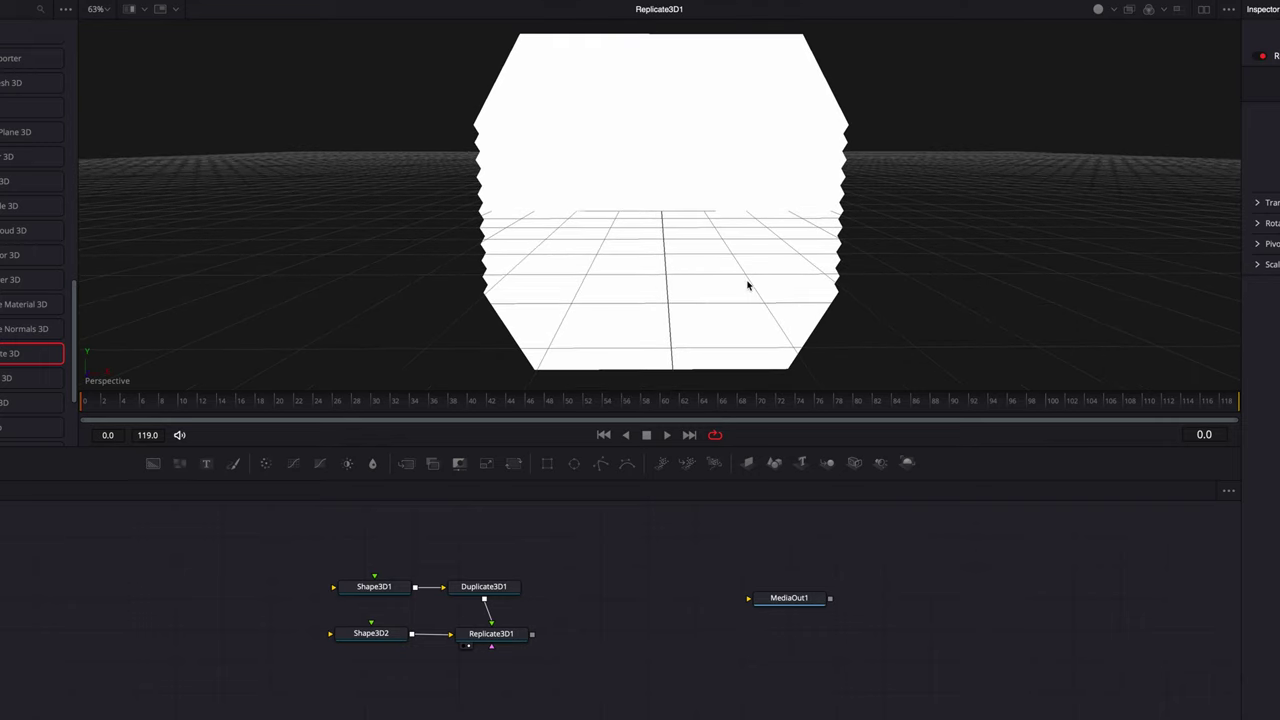
Step: Reduce the uniform scale of the Shape3D1 cube below 0.08 until clear gaps separate the replicated hexagons
click(185, 590)
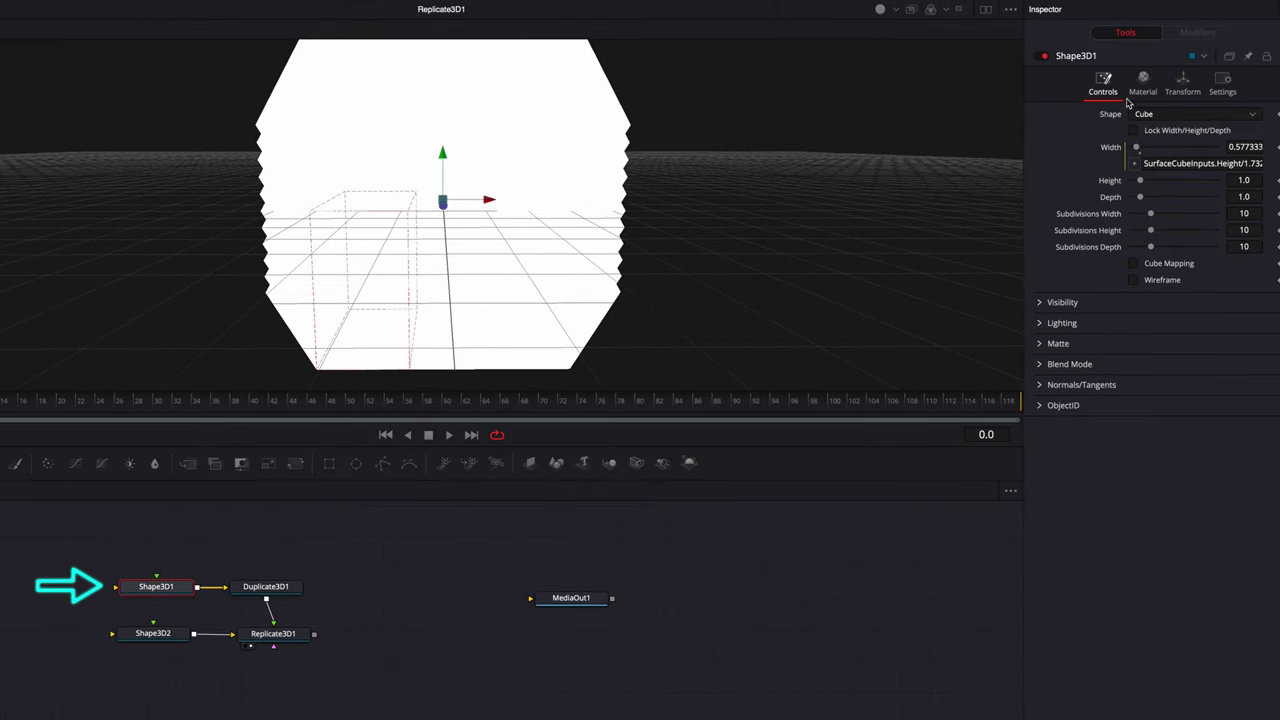
click(1177, 92)
drag(1158, 335, 1133, 334)
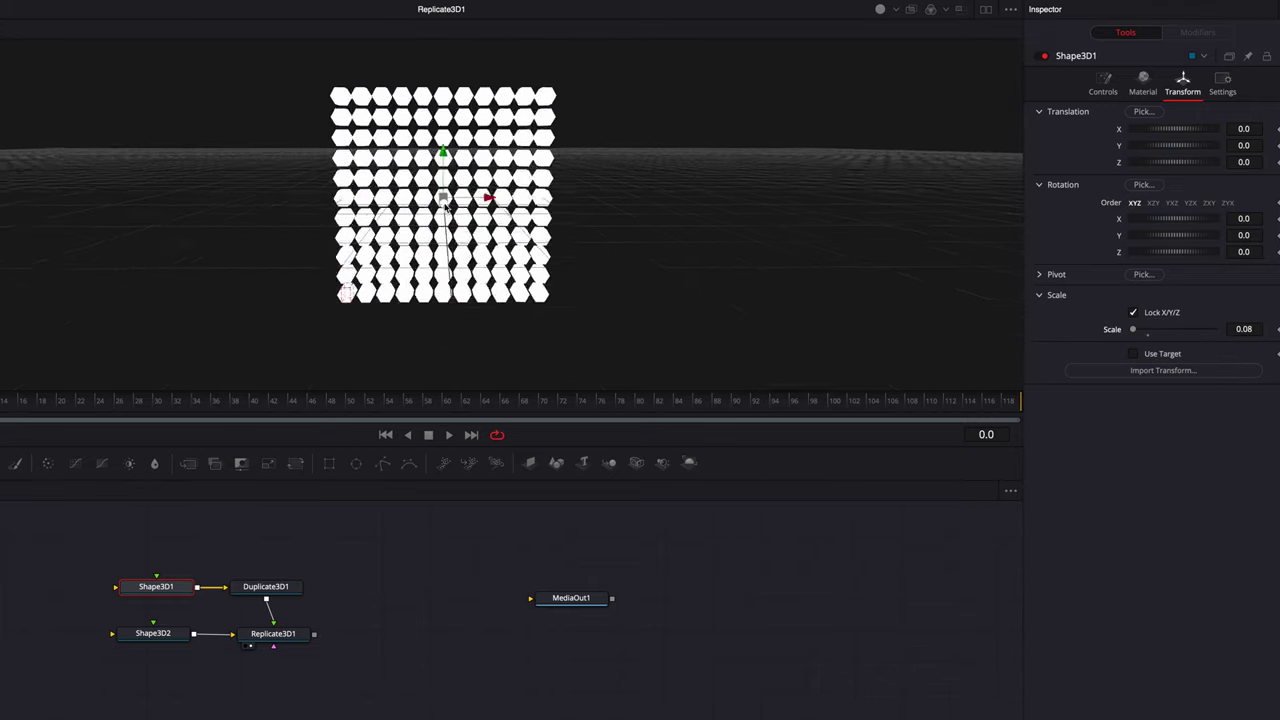
scroll(452, 207, up, 10)
scroll(488, 212, up, 6)
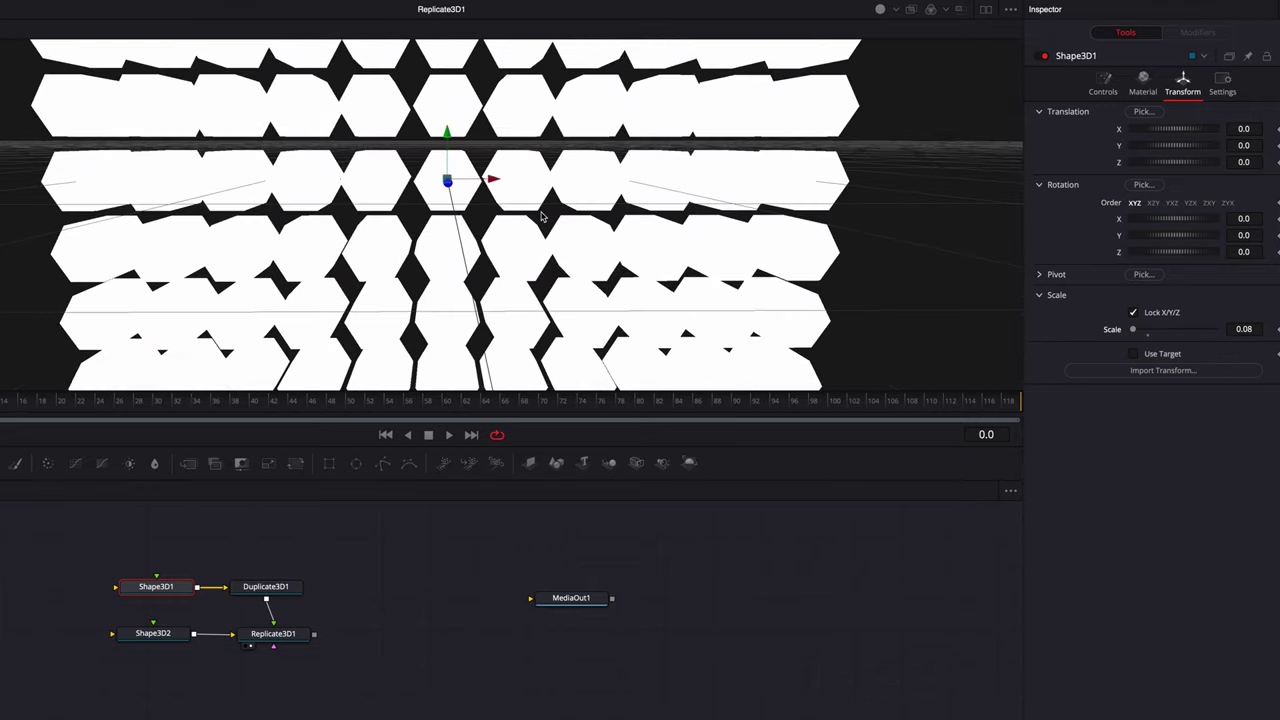
drag(1245, 335, 1243, 333)
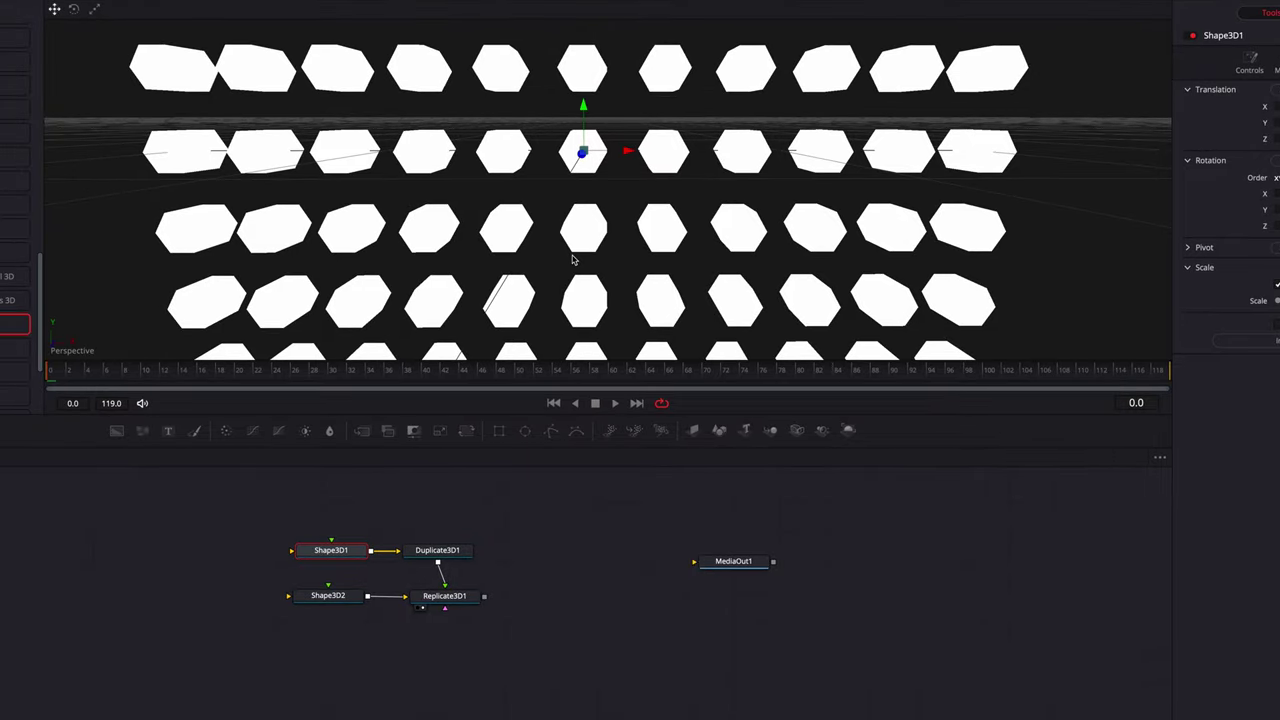
Step: Duplicate the Shape3D1, Duplicate3D1, Shape3D2 and Replicate3D1 nodes and place the copied group directly below the originals
drag(344, 515, 467, 559)
key(ctrl+v)
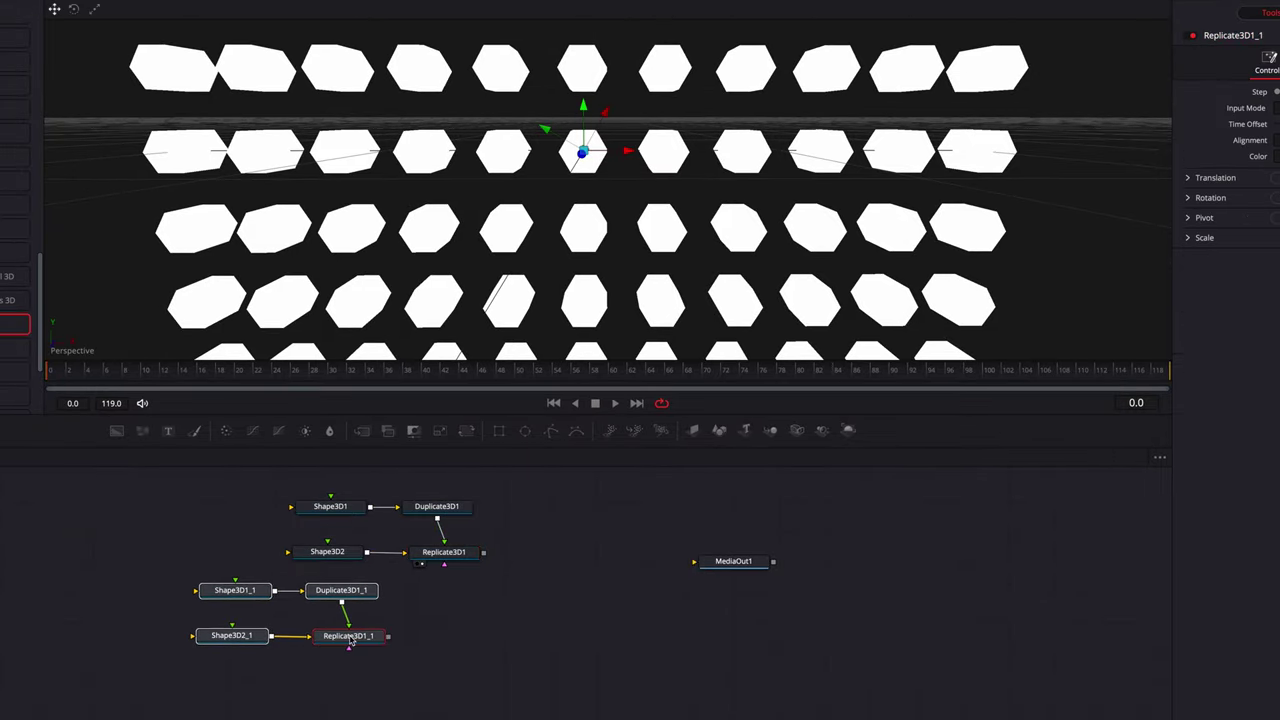
drag(362, 641, 462, 668)
Step: Add a Merge 3D node, connect Replicate3D1 and Replicate3D1_1 to it, and show it in the viewer
click(683, 555)
click(776, 434)
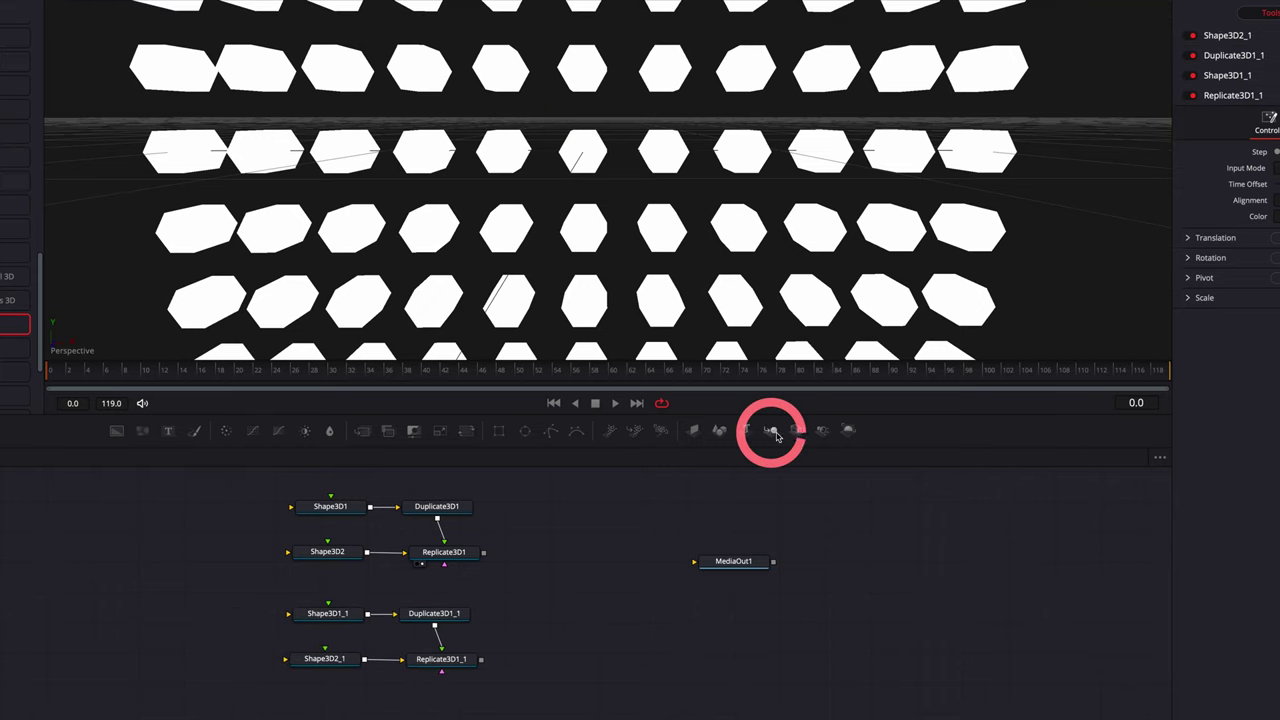
drag(483, 552, 560, 557)
drag(482, 659, 588, 558)
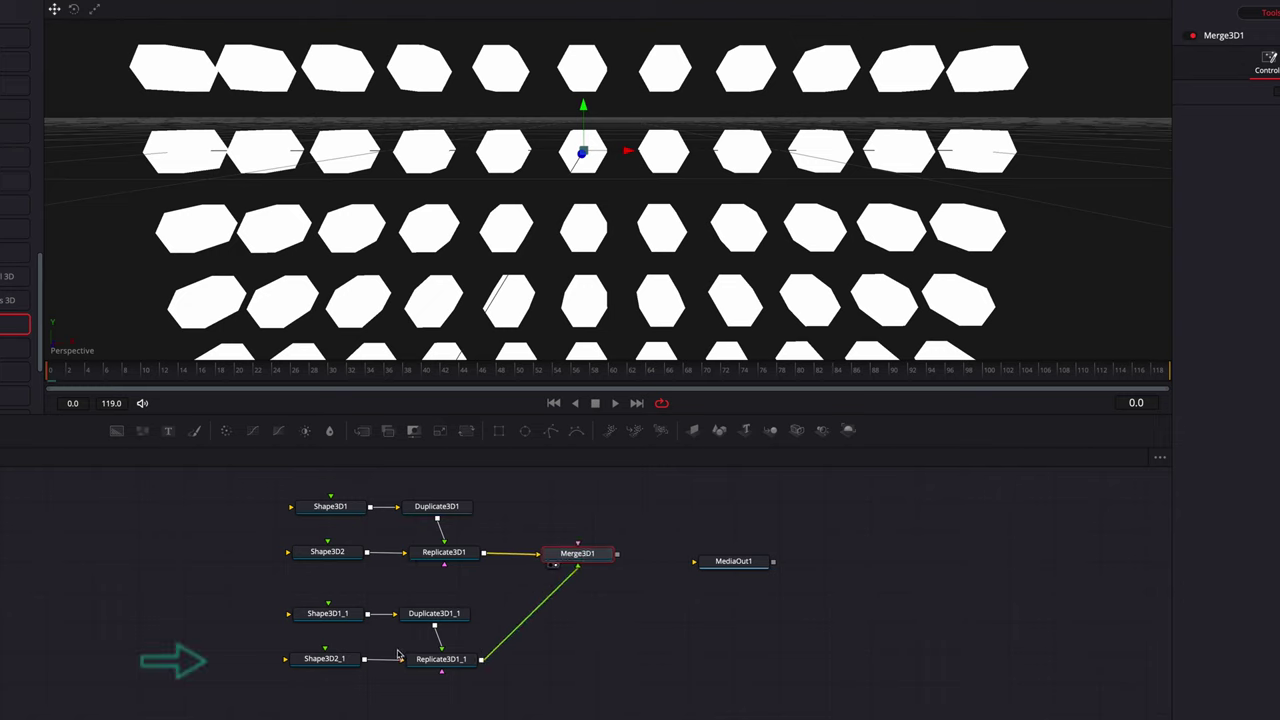
Step: Offset the Shape3D2_1 plane to X 0.0444 and Y -0.027, nesting its hexagons against the original ones
click(338, 667)
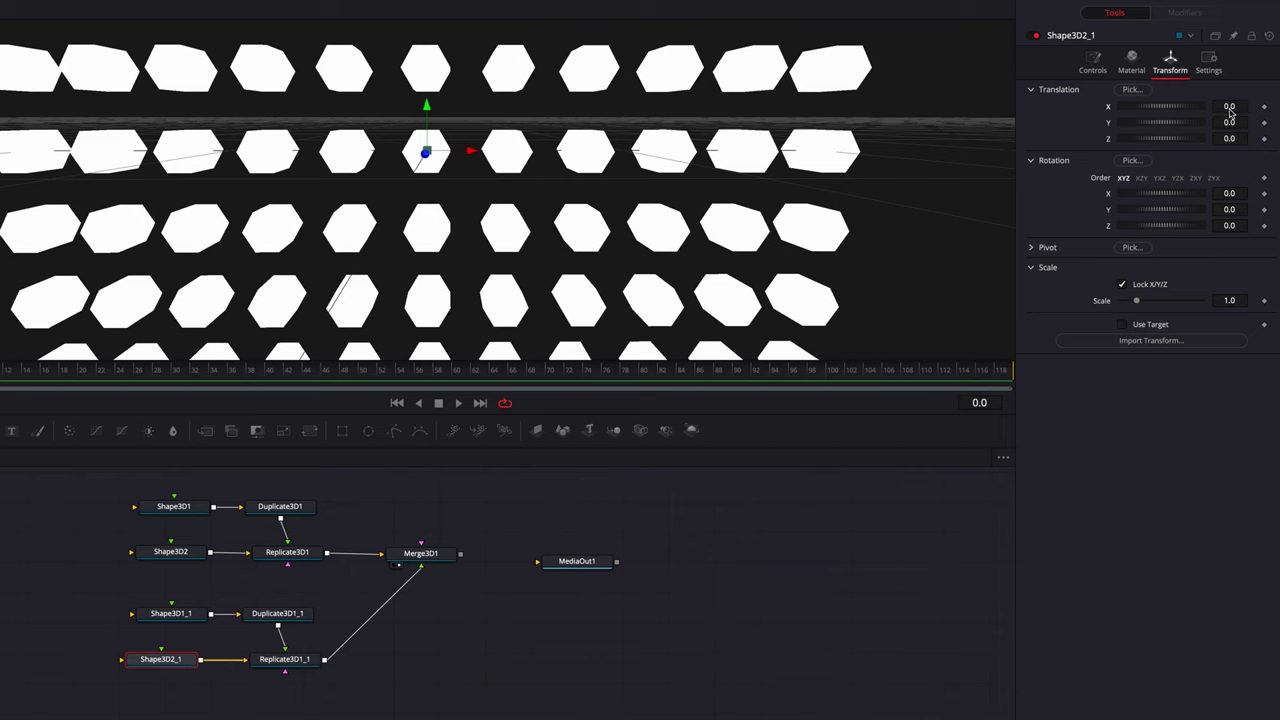
drag(1230, 113, 1228, 113)
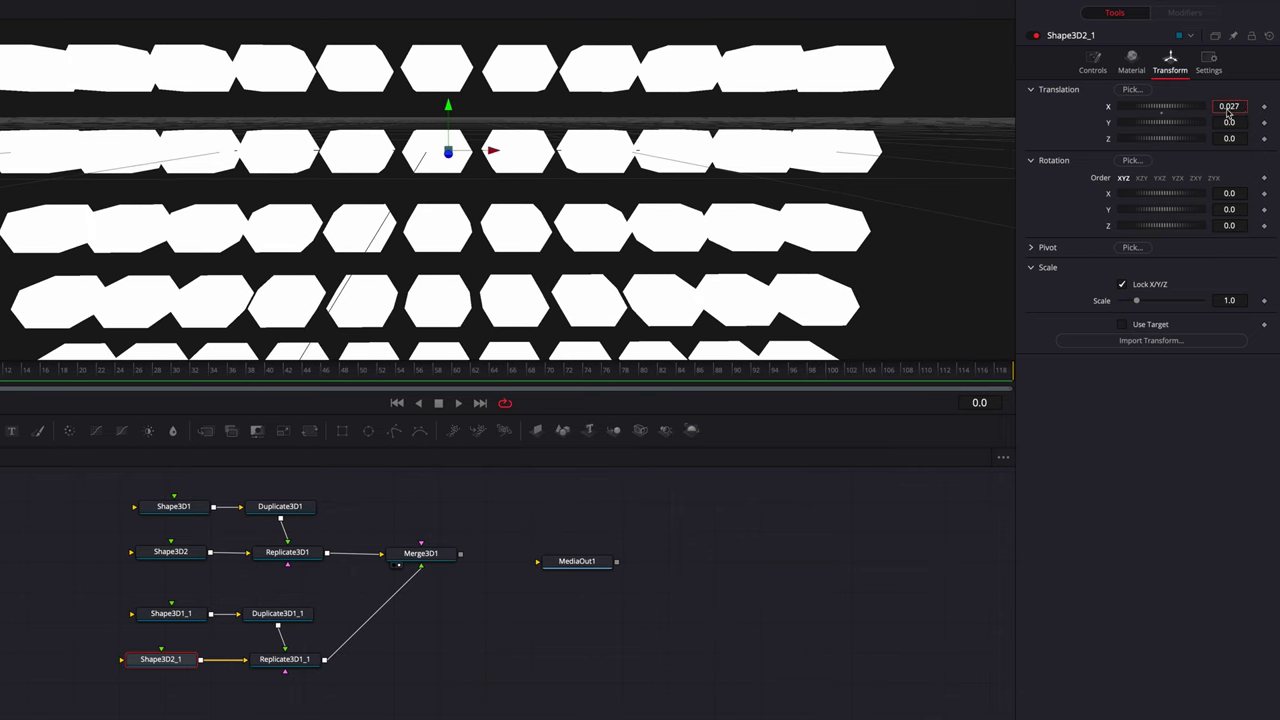
scroll(473, 174, up, 8)
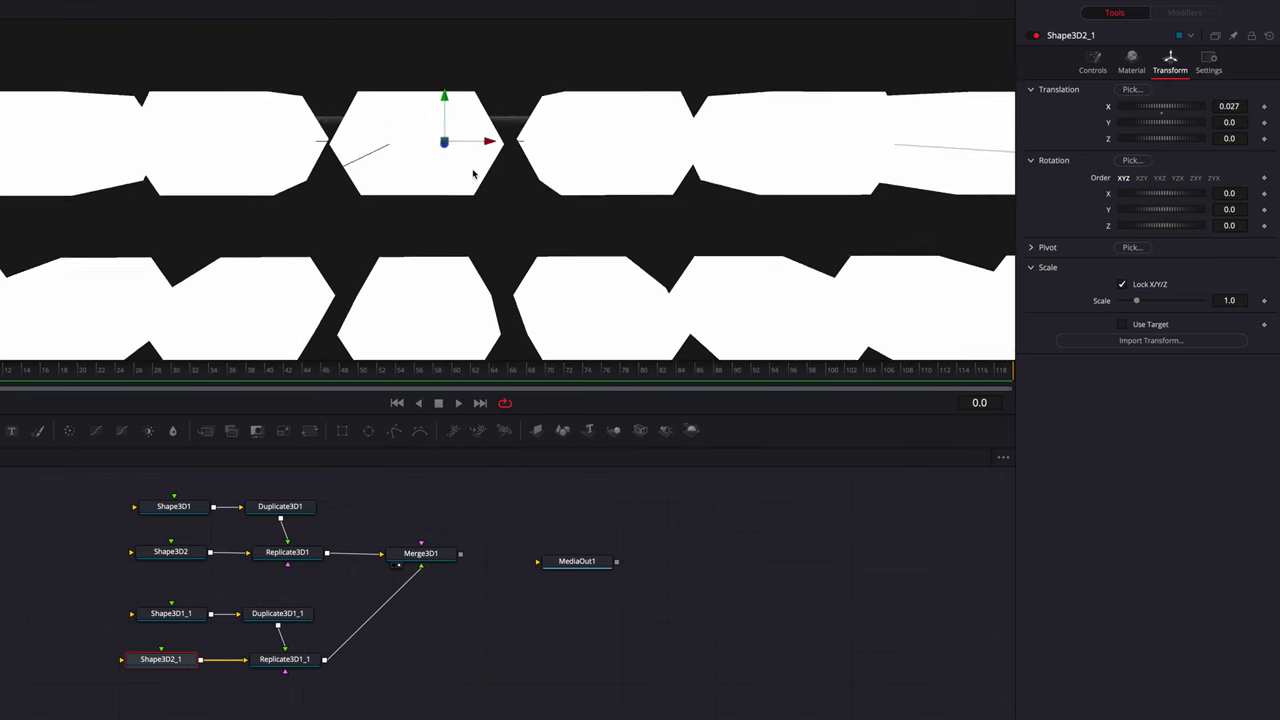
mouse_move(1230, 113)
mouse_down()
mouse_move(1242, 113)
mouse_move(1220, 129)
mouse_up()
scroll(376, 181, up, 5)
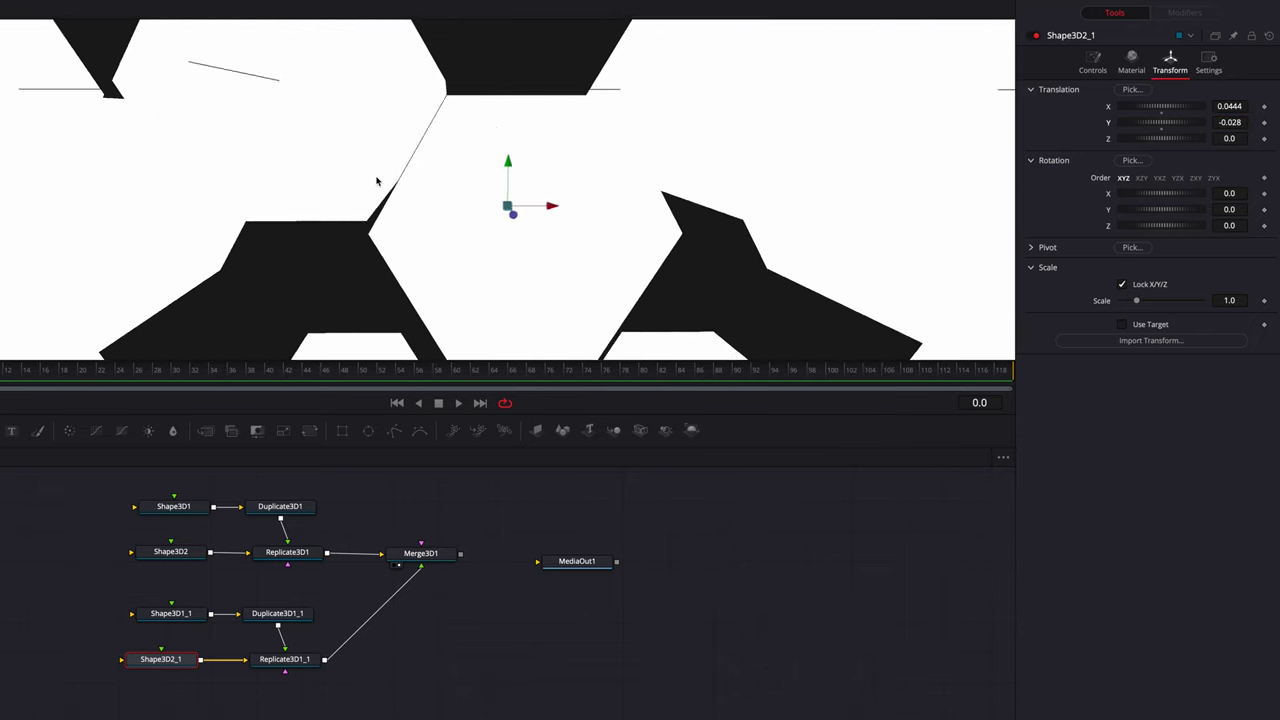
scroll(376, 181, up, 2)
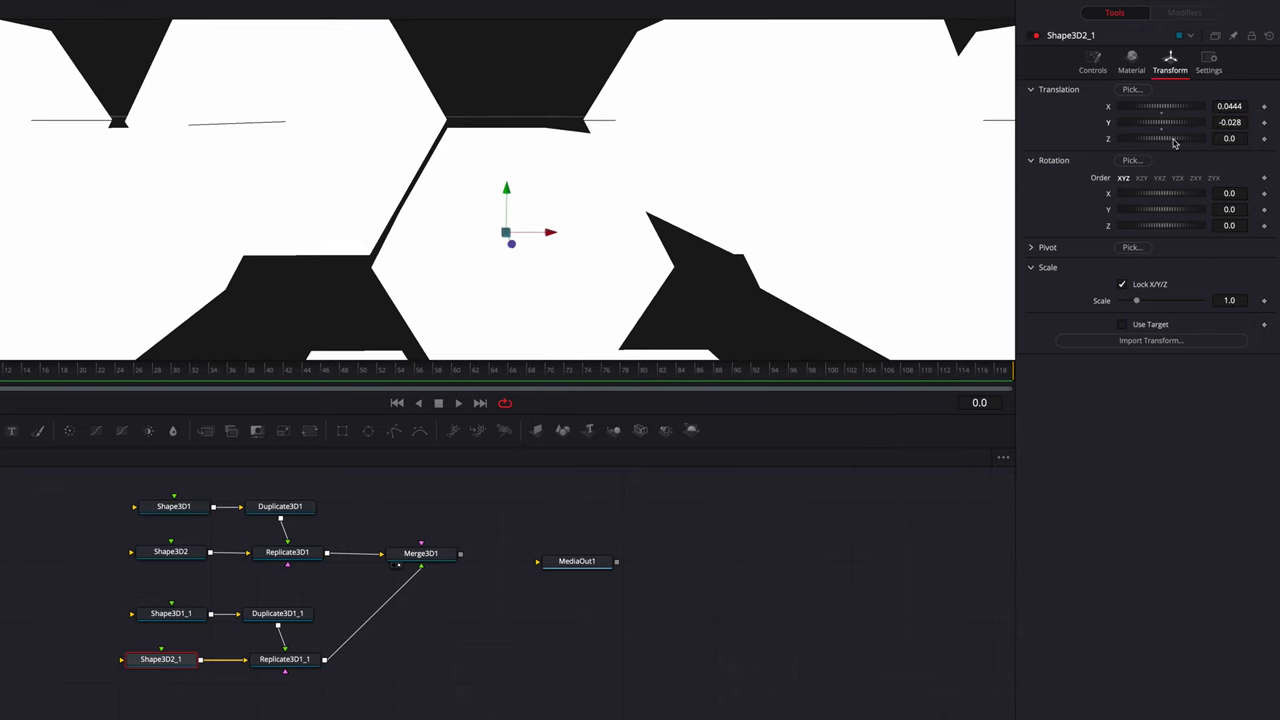
click(1233, 124)
key(Return)
drag(1230, 125, 1231, 126)
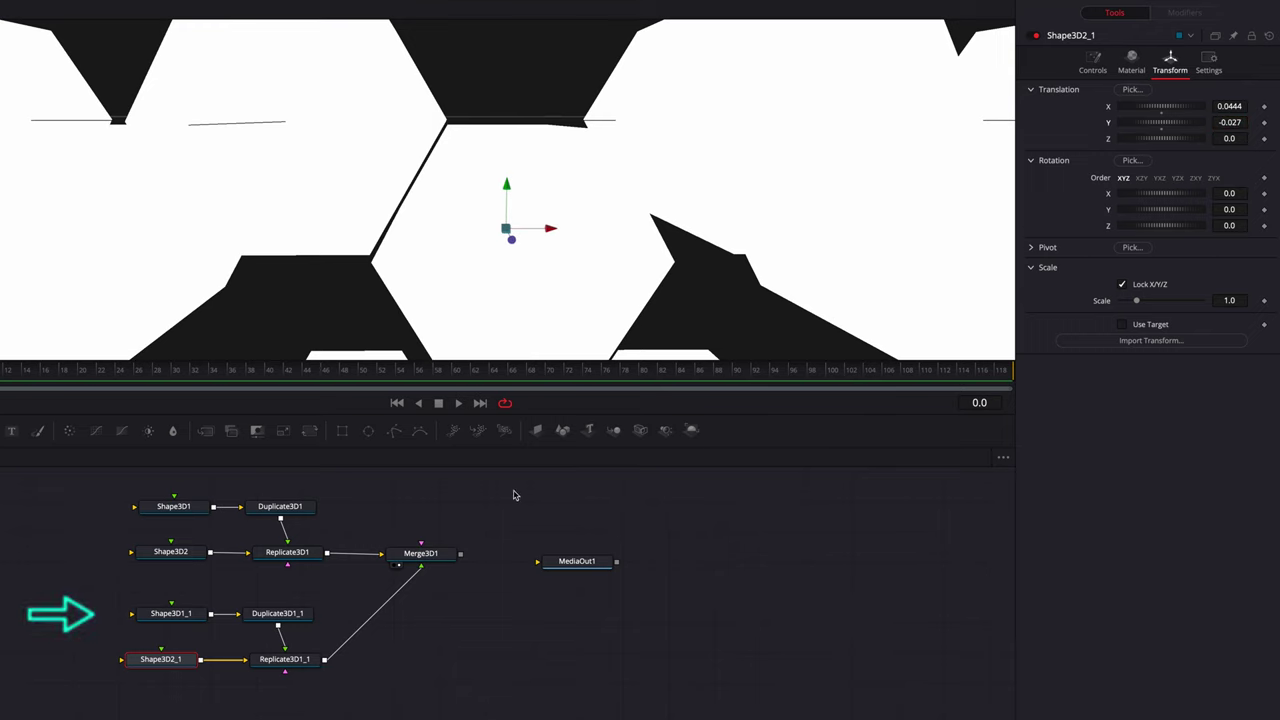
Step: Tint the copied hexagons pink by lowering the diffuse green of Shape3D1_1 to 0.74
click(170, 613)
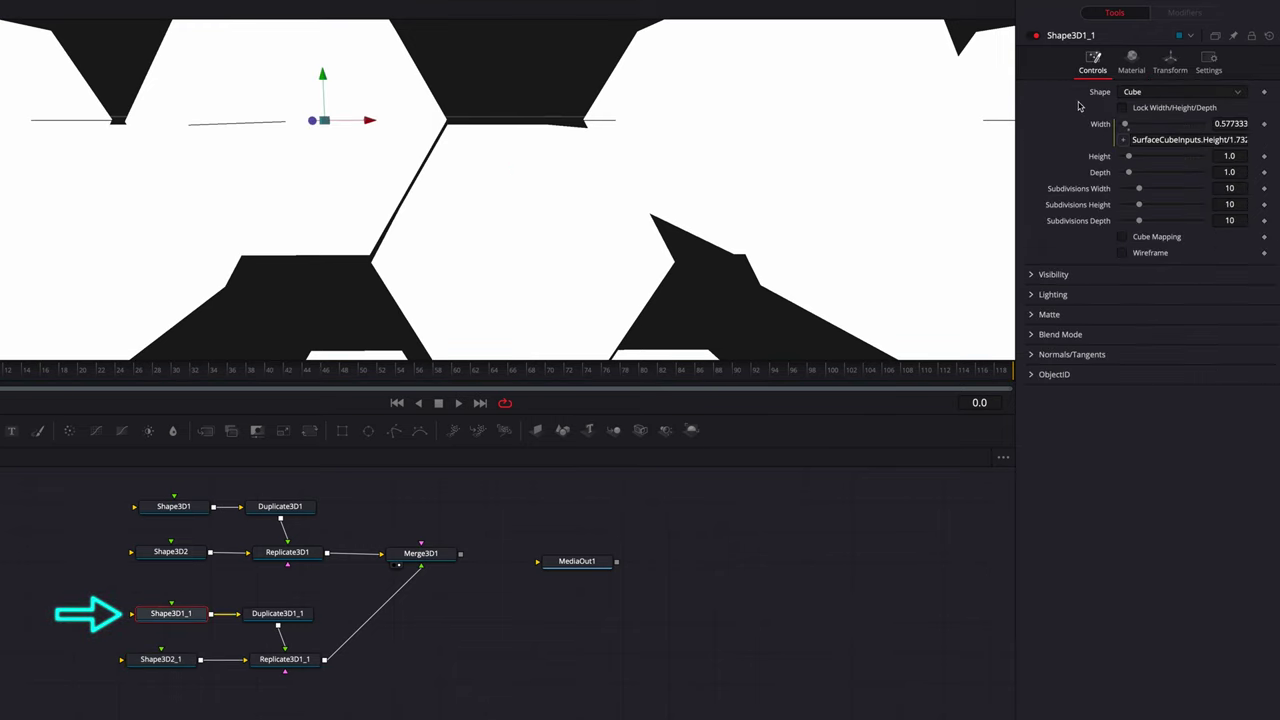
click(1131, 62)
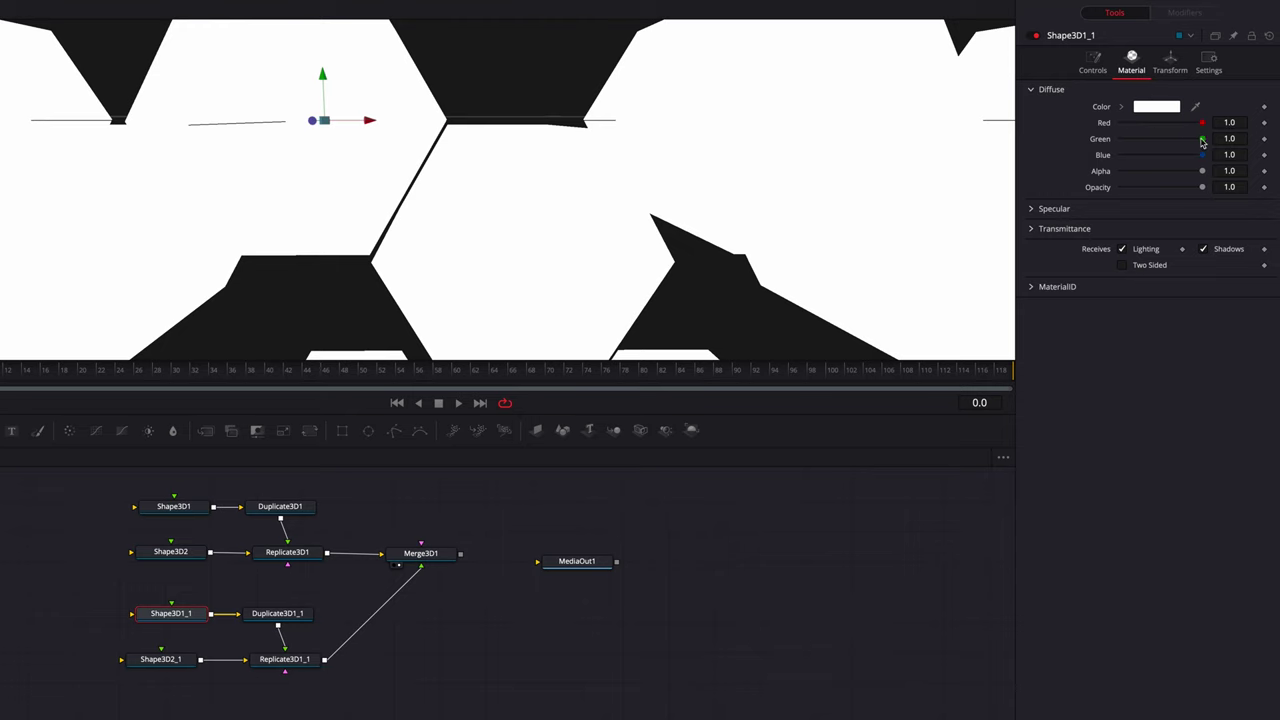
drag(1202, 140, 1184, 141)
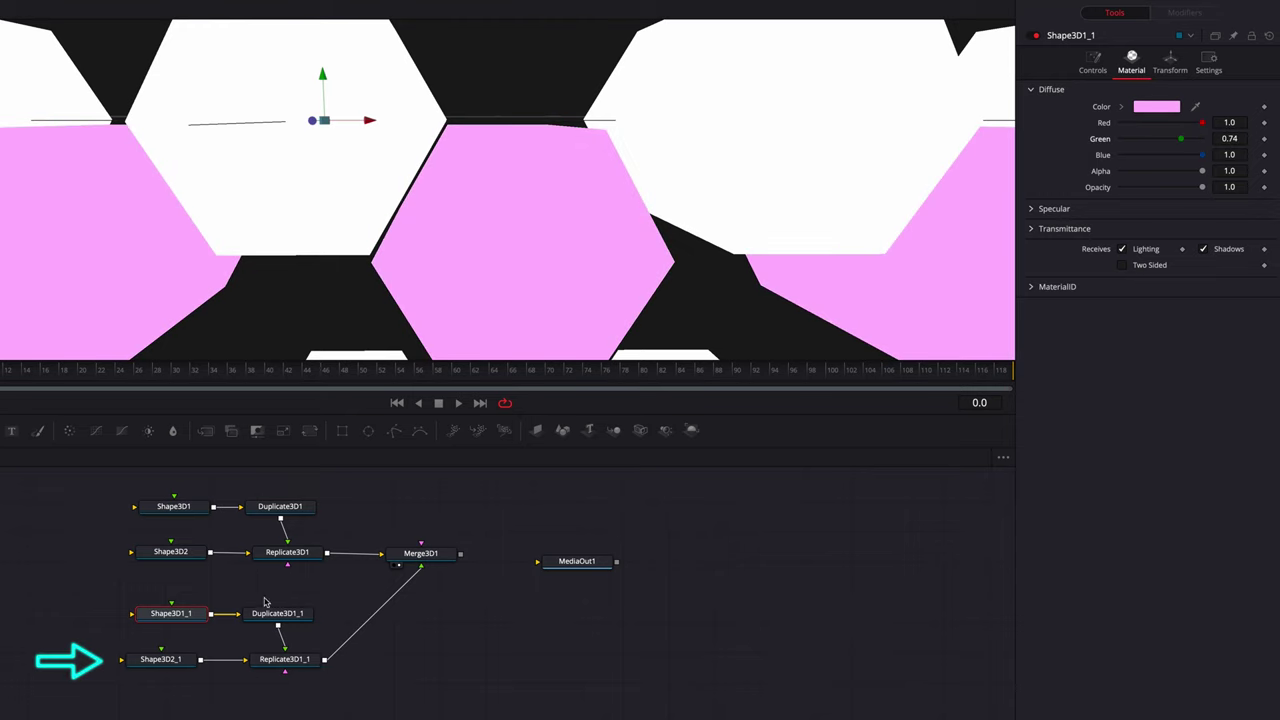
Step: Fine-tune the Y translation of Shape3D2_1 to -0.0254, closing the gap between the pink and white hexagons
click(160, 659)
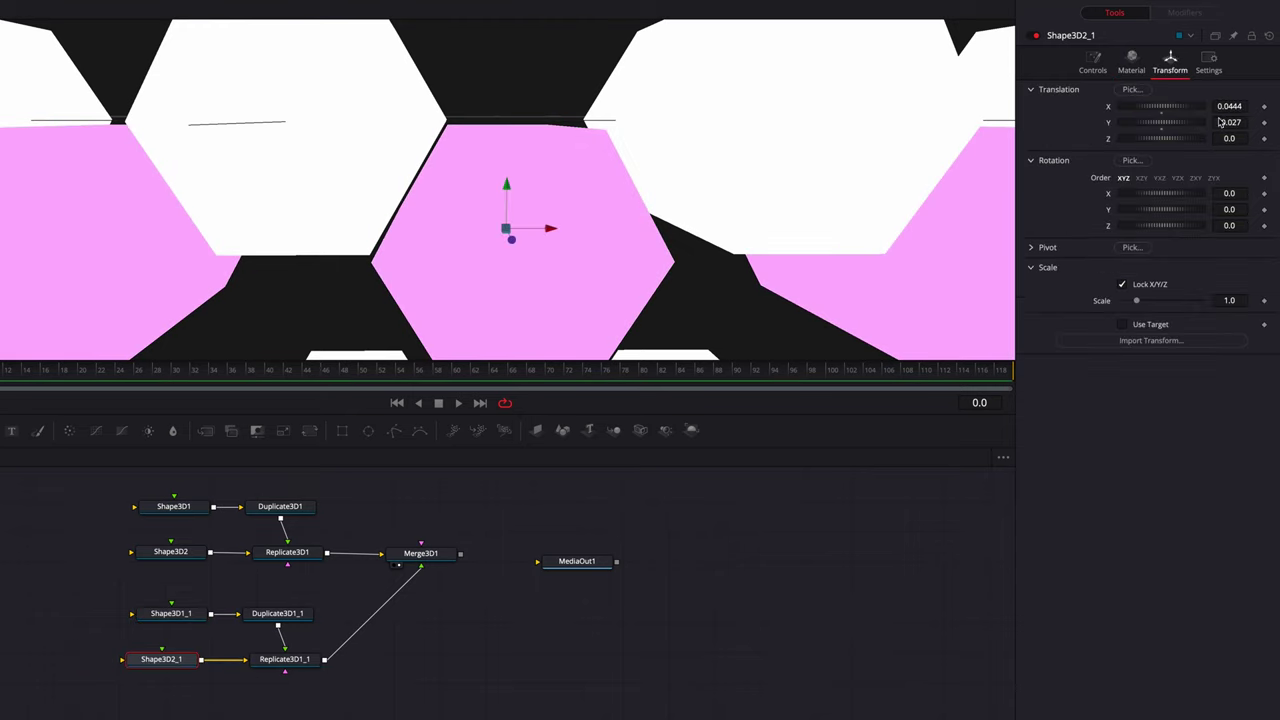
drag(1228, 126, 1243, 128)
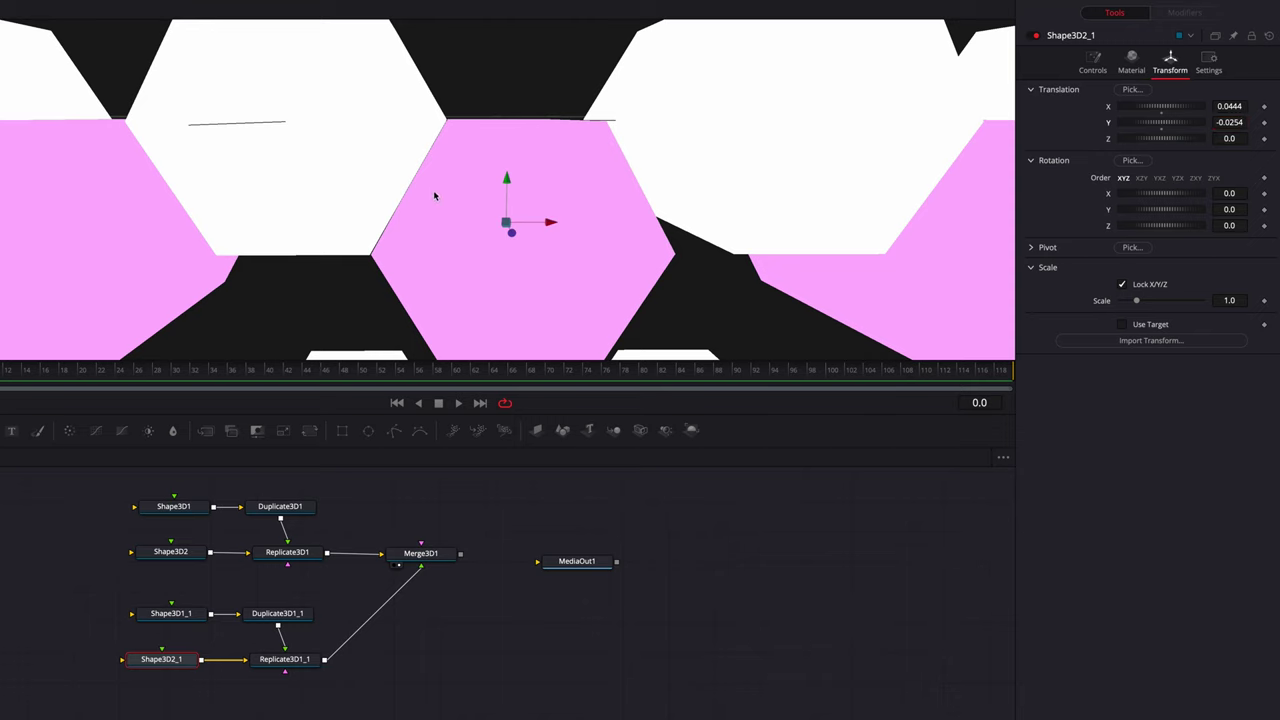
drag(427, 195, 420, 191)
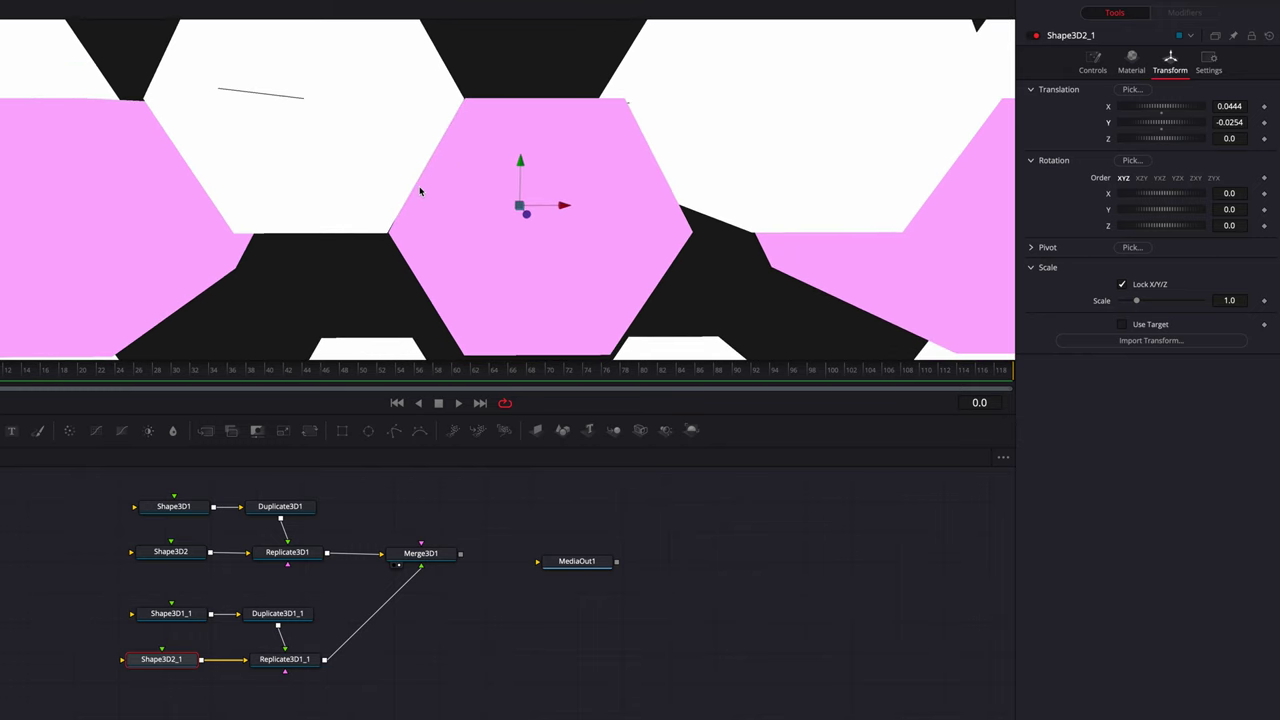
click(1231, 124)
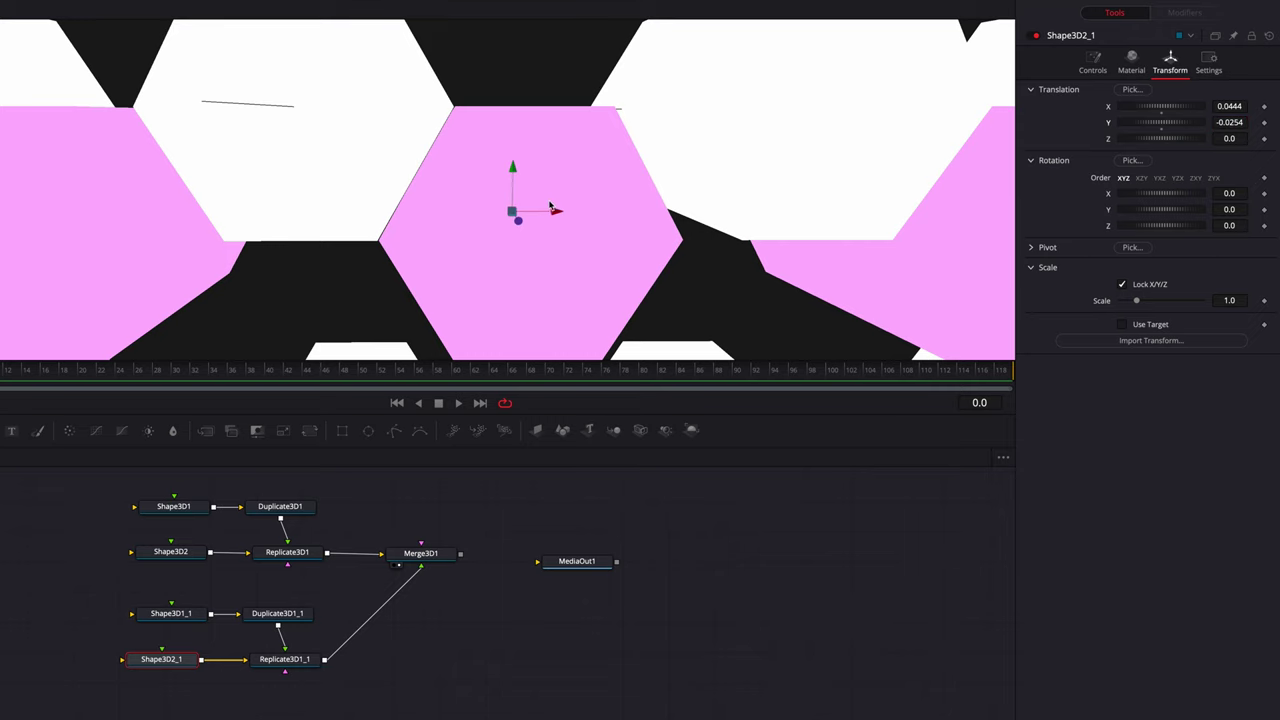
Step: Unlock width and height on the Shape3D2_1 plane and reduce its height to 0.61
scroll(533, 206, down, 6)
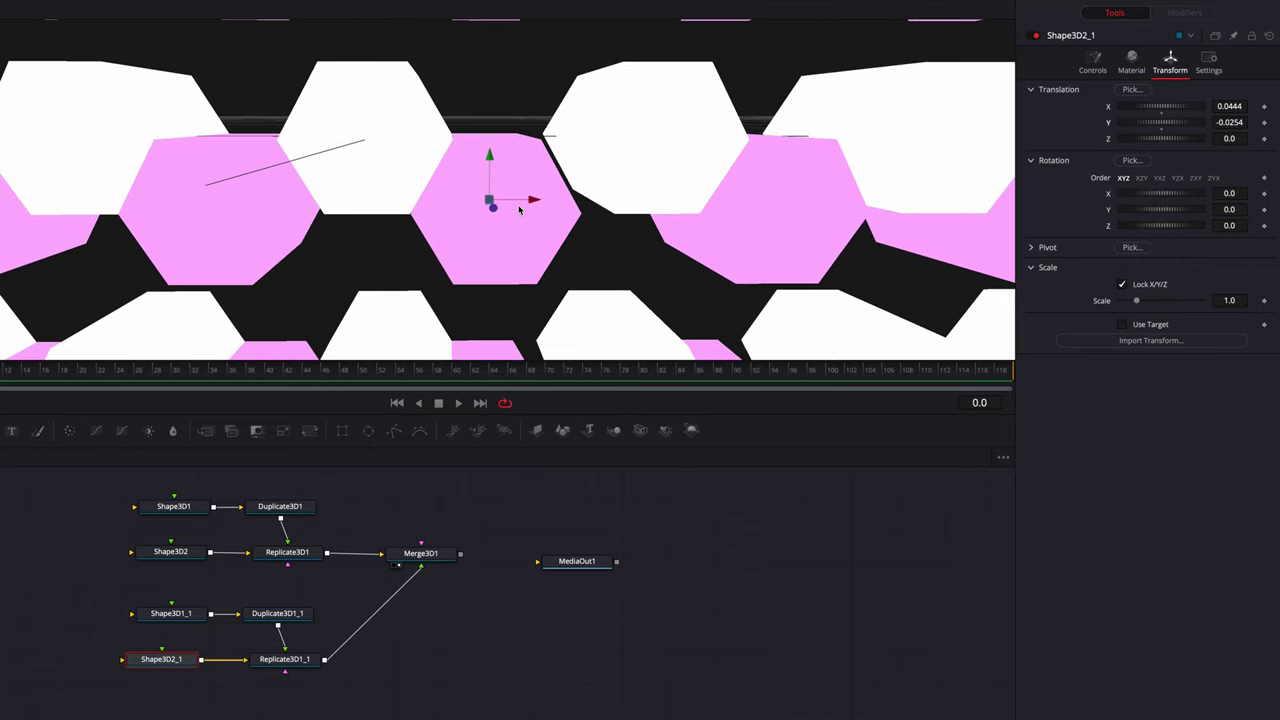
scroll(537, 210, down, 8)
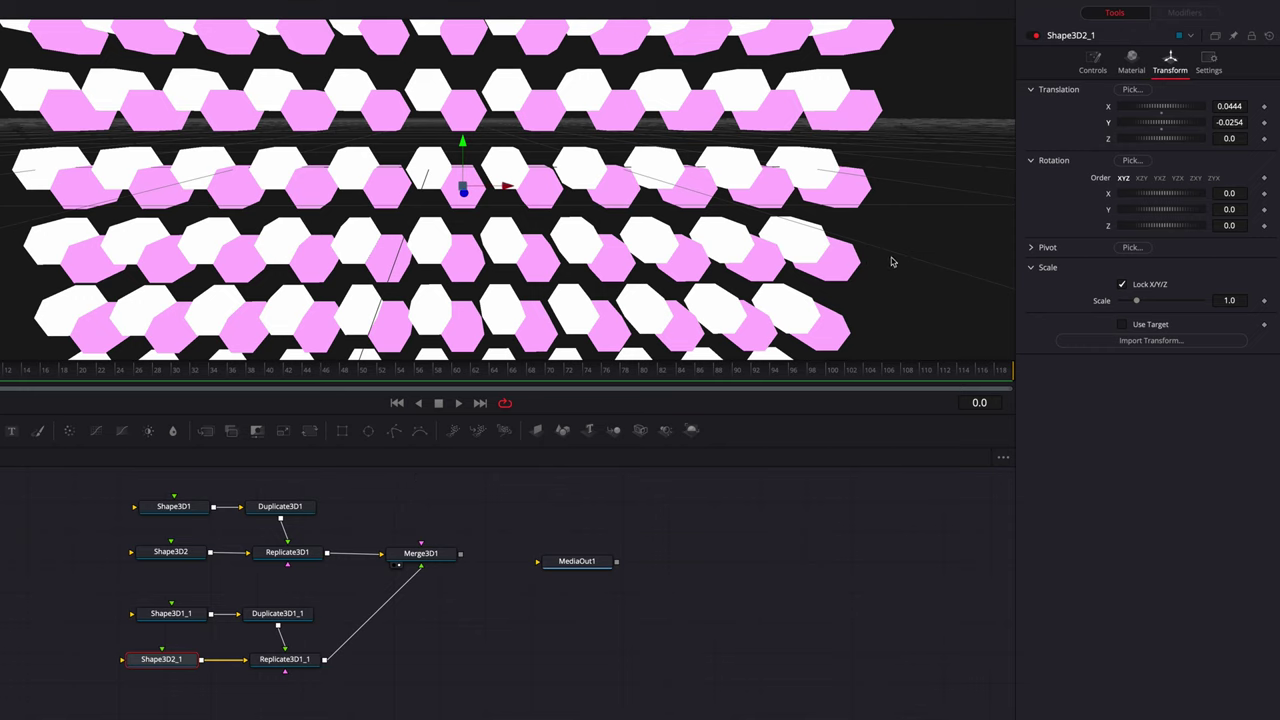
click(1094, 68)
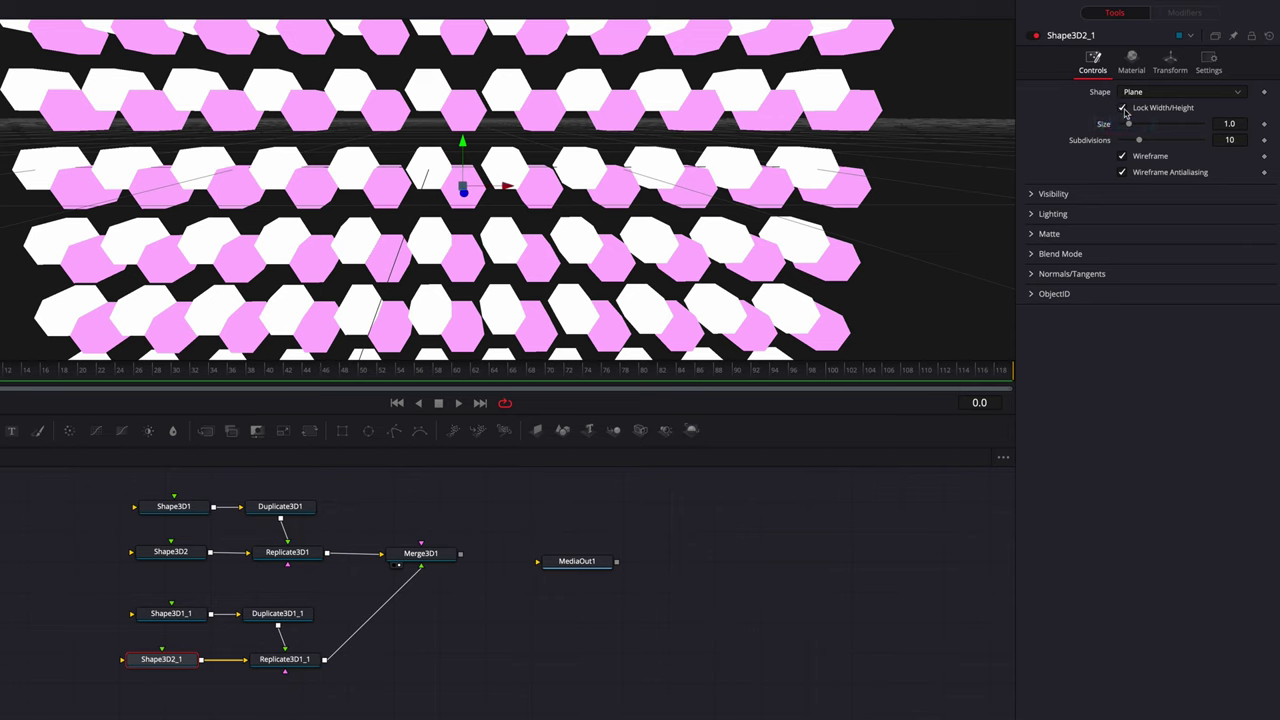
click(1123, 109)
drag(1237, 142, 474, 168)
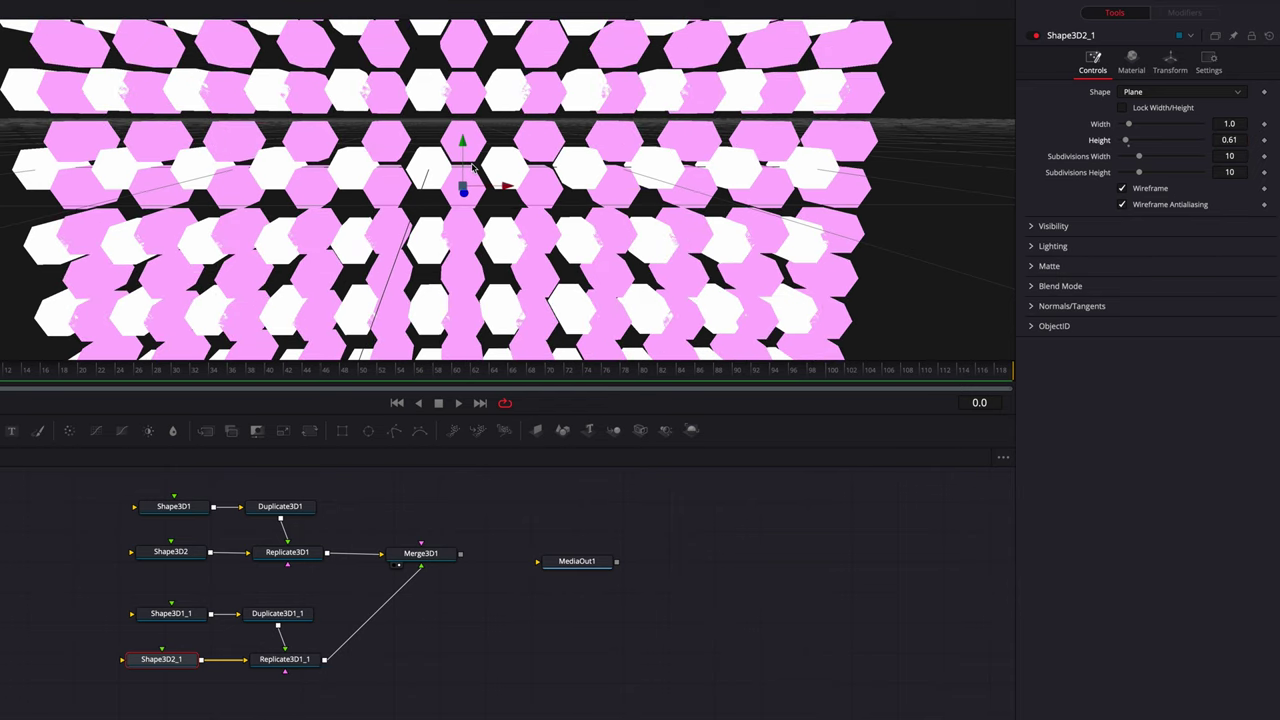
scroll(474, 168, up, 8)
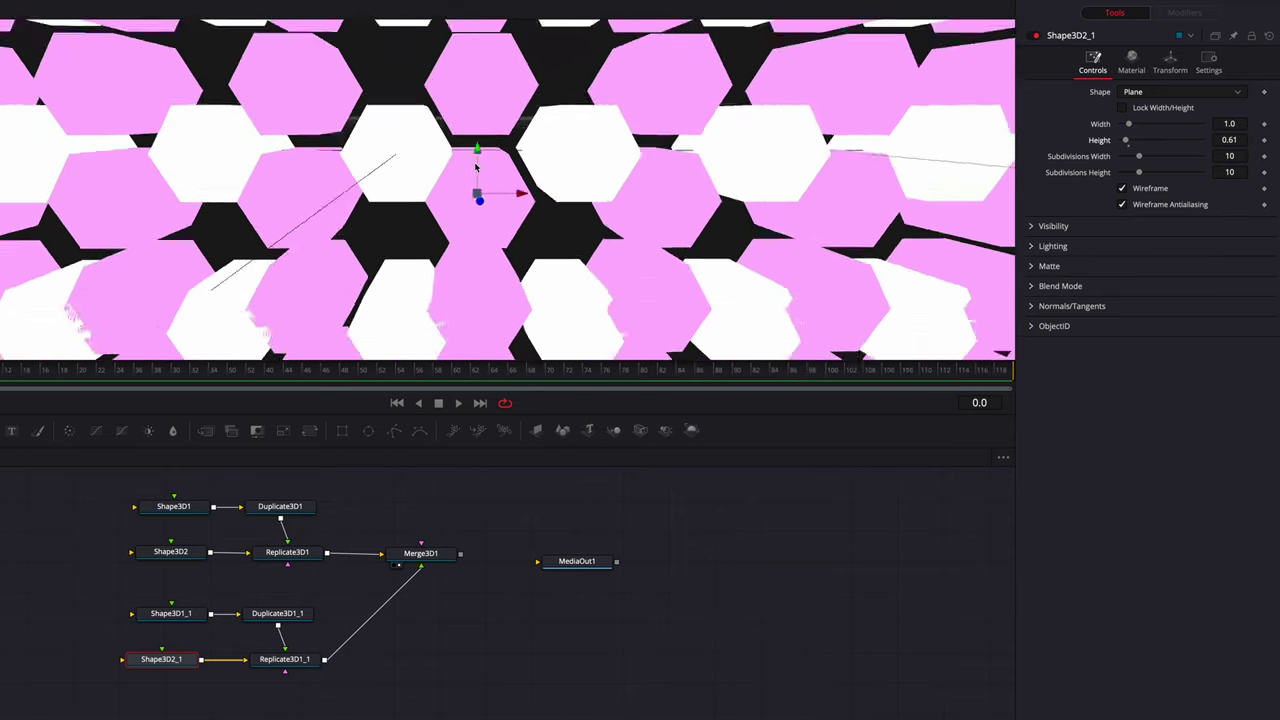
scroll(476, 167, up, 6)
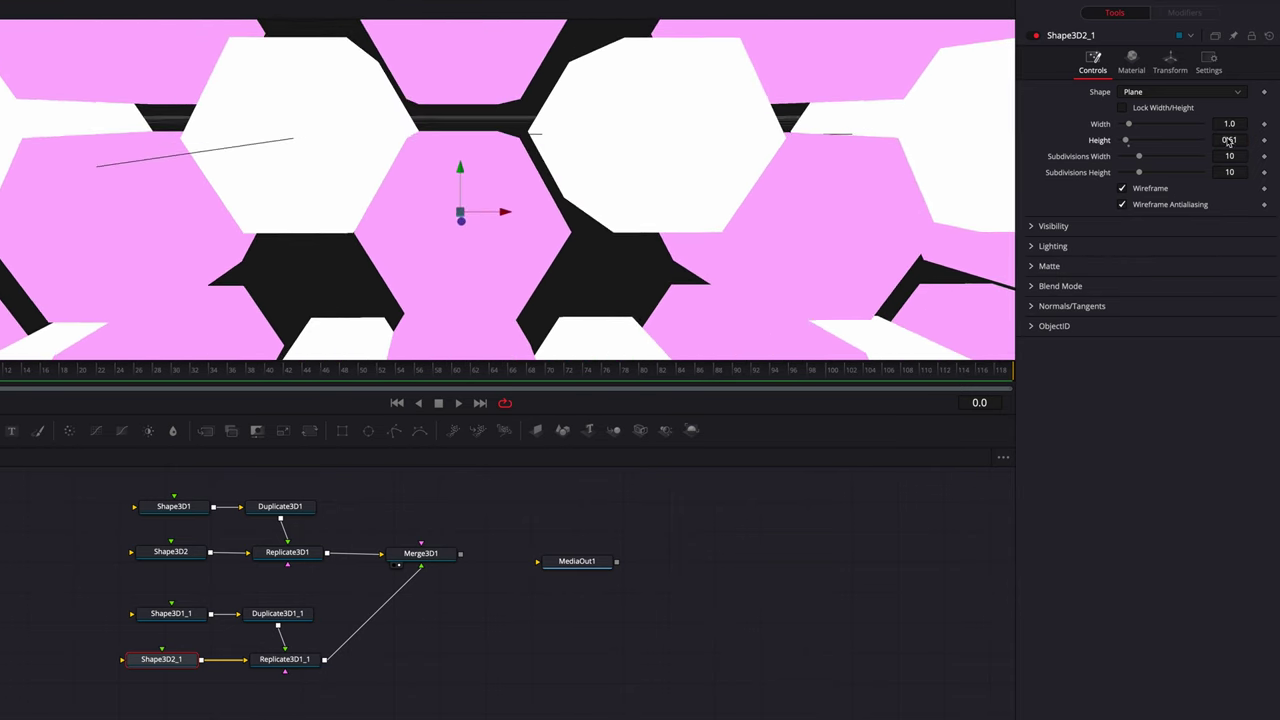
Step: Set the height of the Shape3D2_1 plane to 0.51, tightening the vertical spacing of the pink hexagons
drag(1235, 145, 1234, 145)
scroll(500, 166, up, 5)
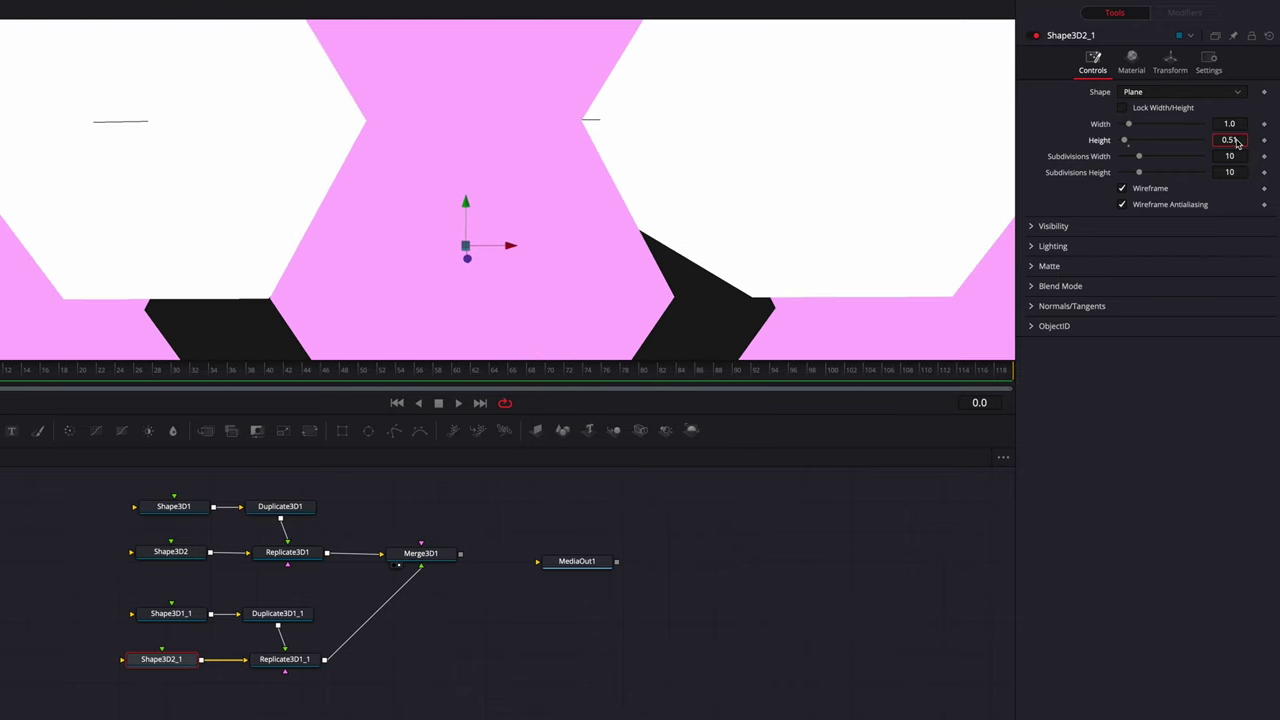
scroll(516, 258, down, 2)
scroll(516, 258, down, 3)
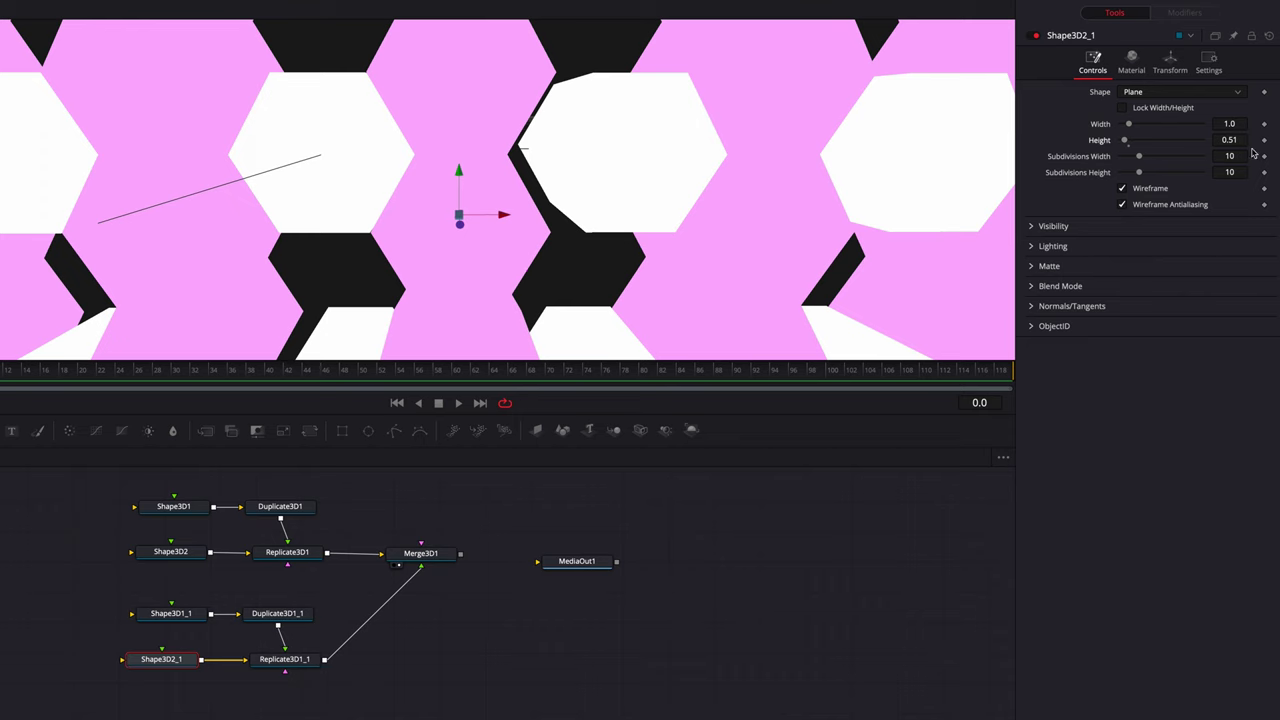
scroll(472, 205, down, 6)
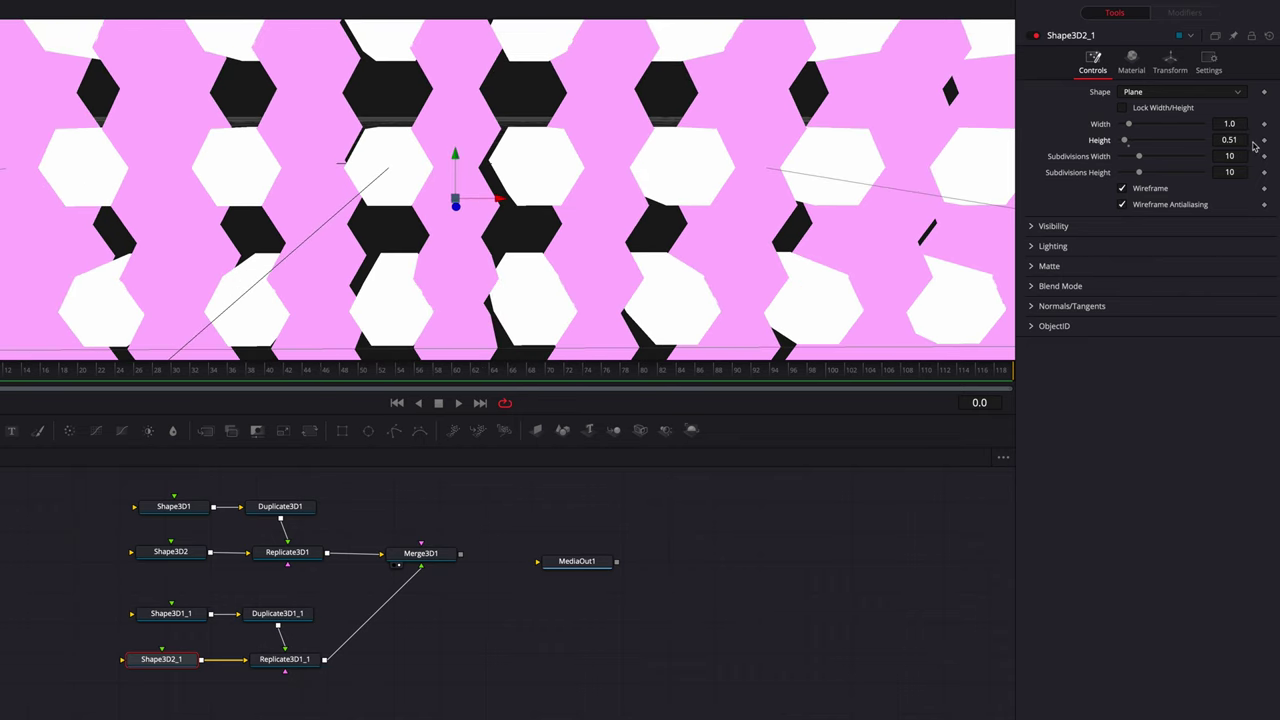
click(1247, 145)
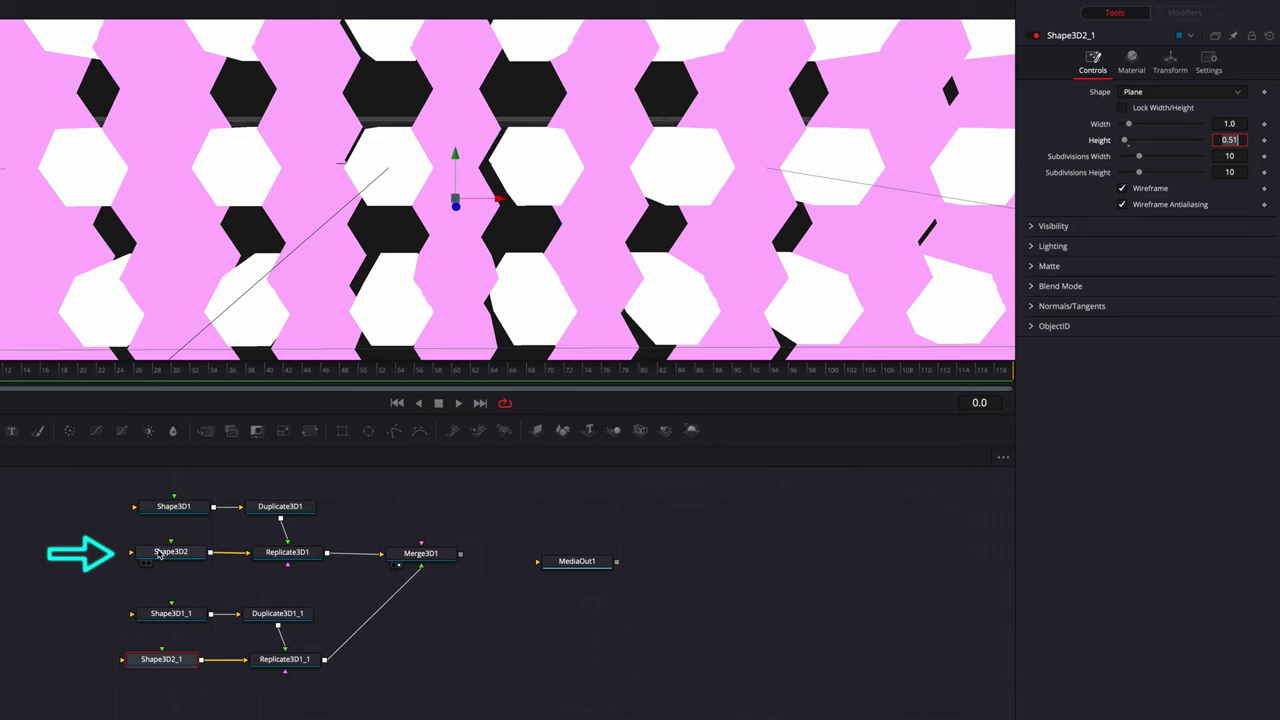
Step: Unlock width and height on the Shape3D2 plane and set its height to 0.51
click(158, 555)
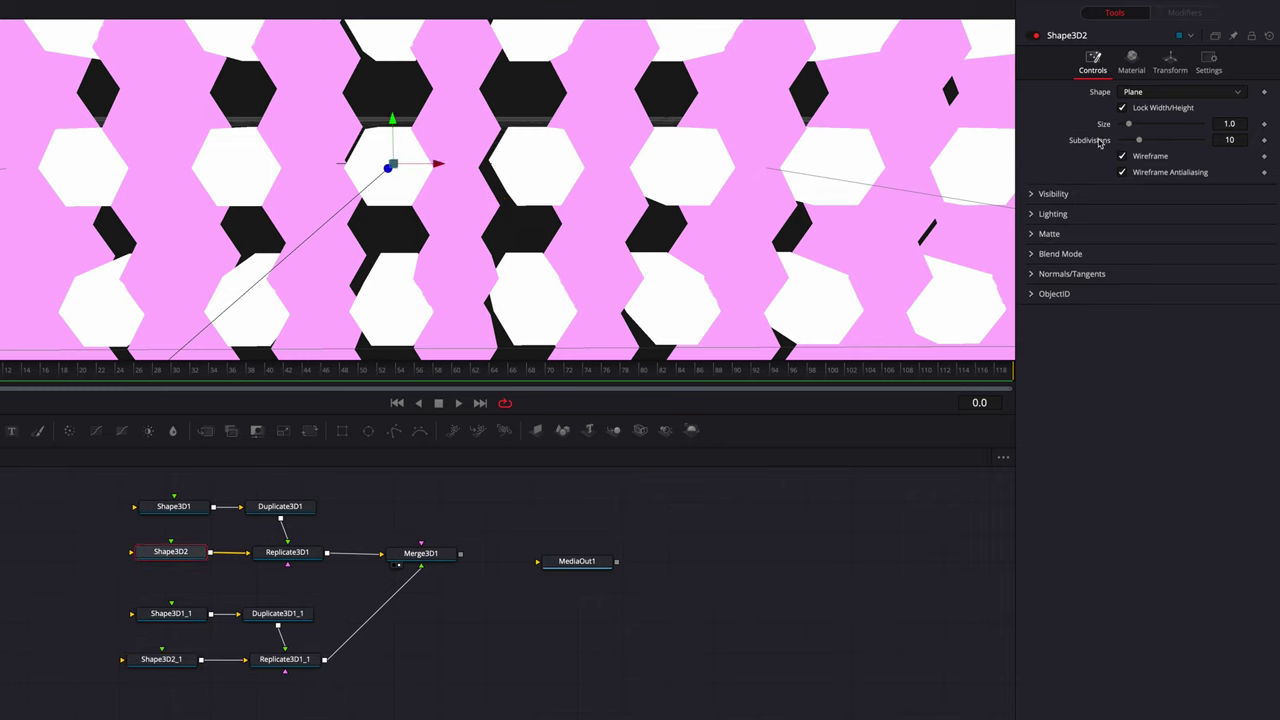
click(1122, 108)
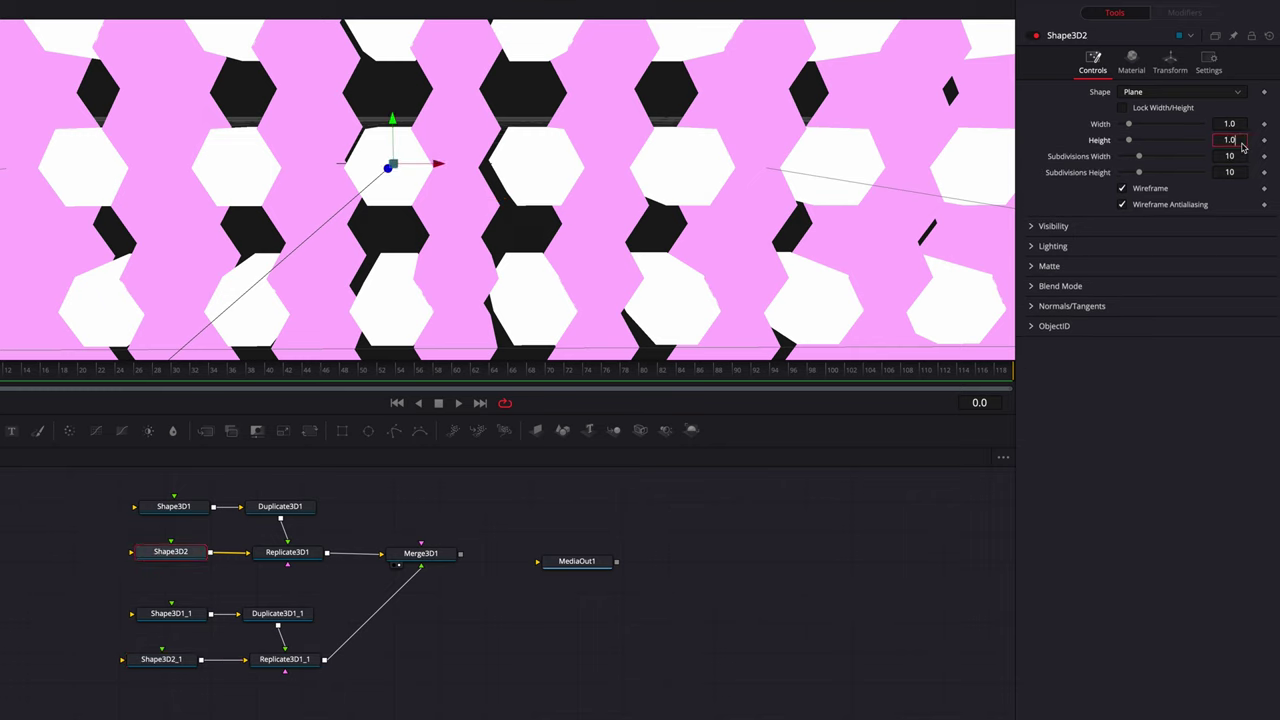
text(0.51)
key(Return)
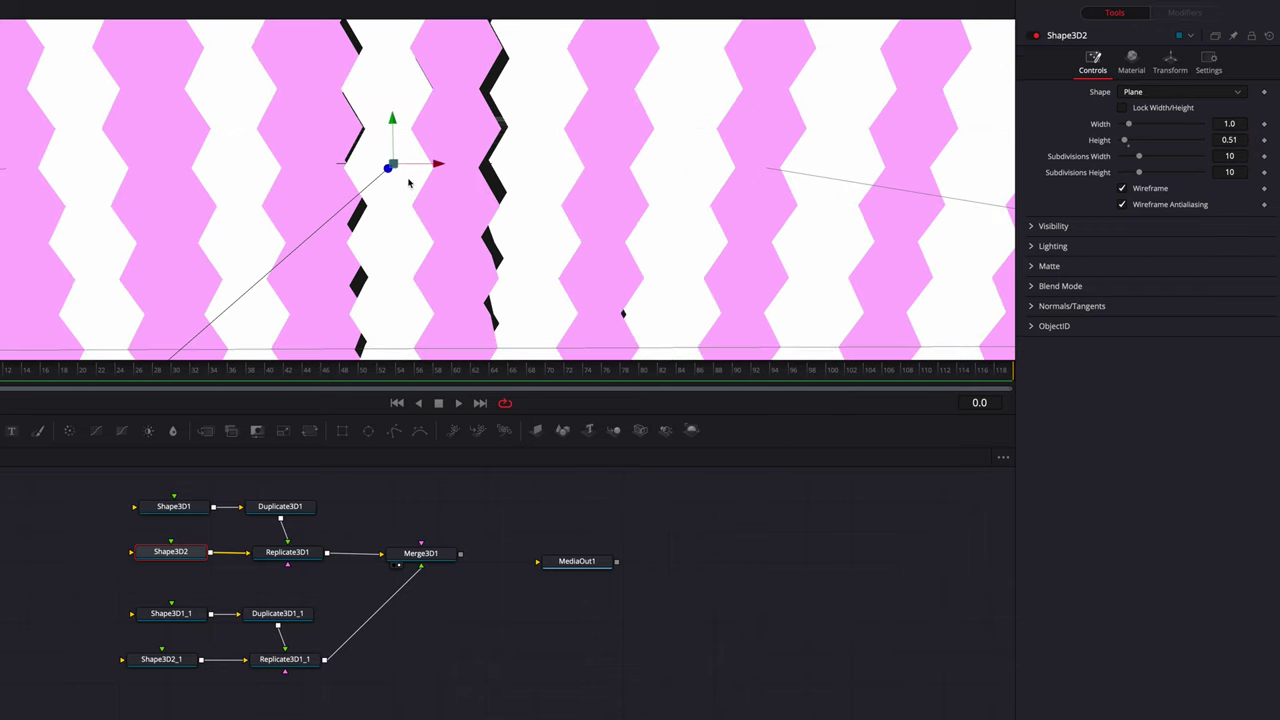
Step: Reduce the width of the Shape3D2 plane to 0.887 to close the horizontal gaps between the white hexagons and their pink neighbours
scroll(413, 182, left, 3)
scroll(413, 183, right, 3)
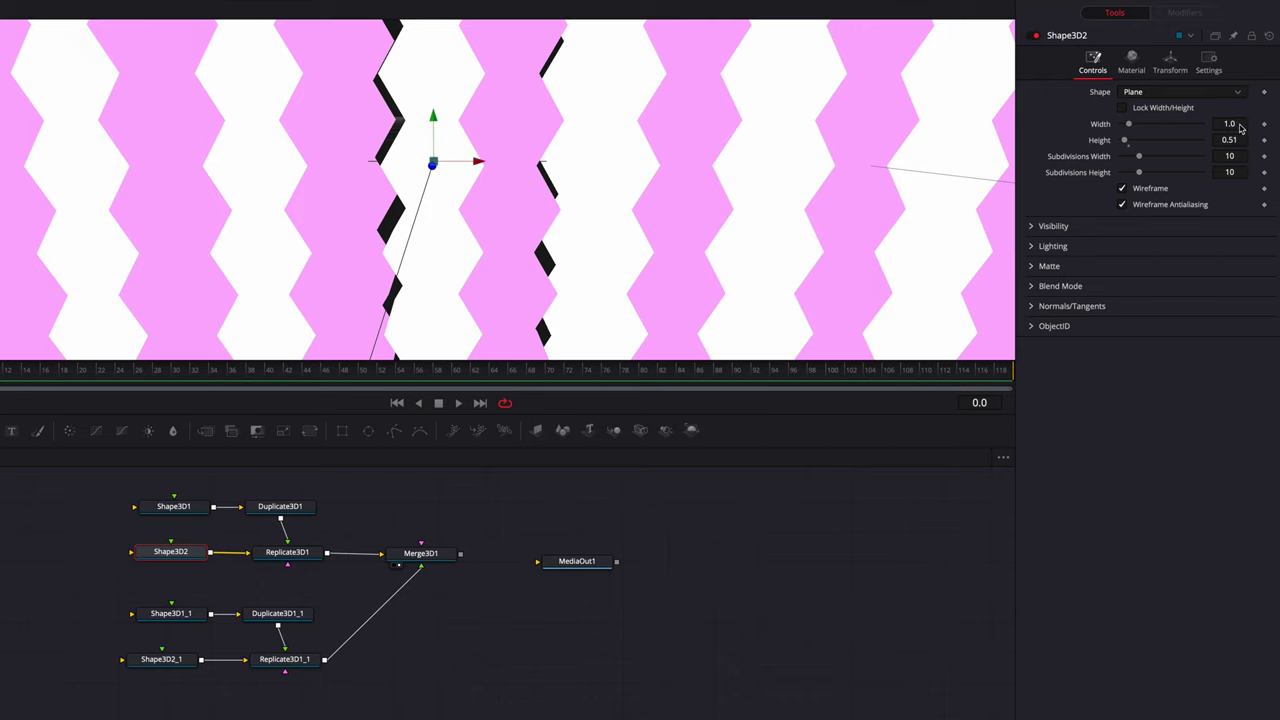
drag(1239, 128, 1230, 127)
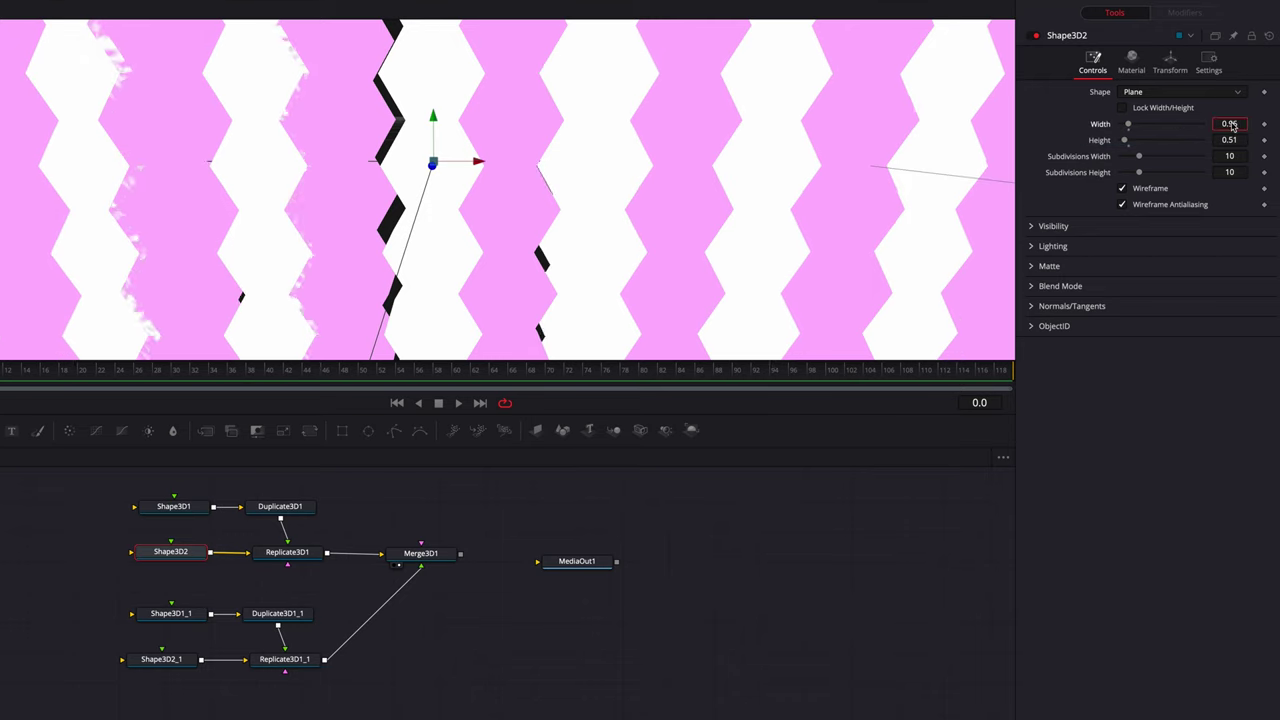
scroll(597, 194, up, 5)
scroll(597, 194, up, 2)
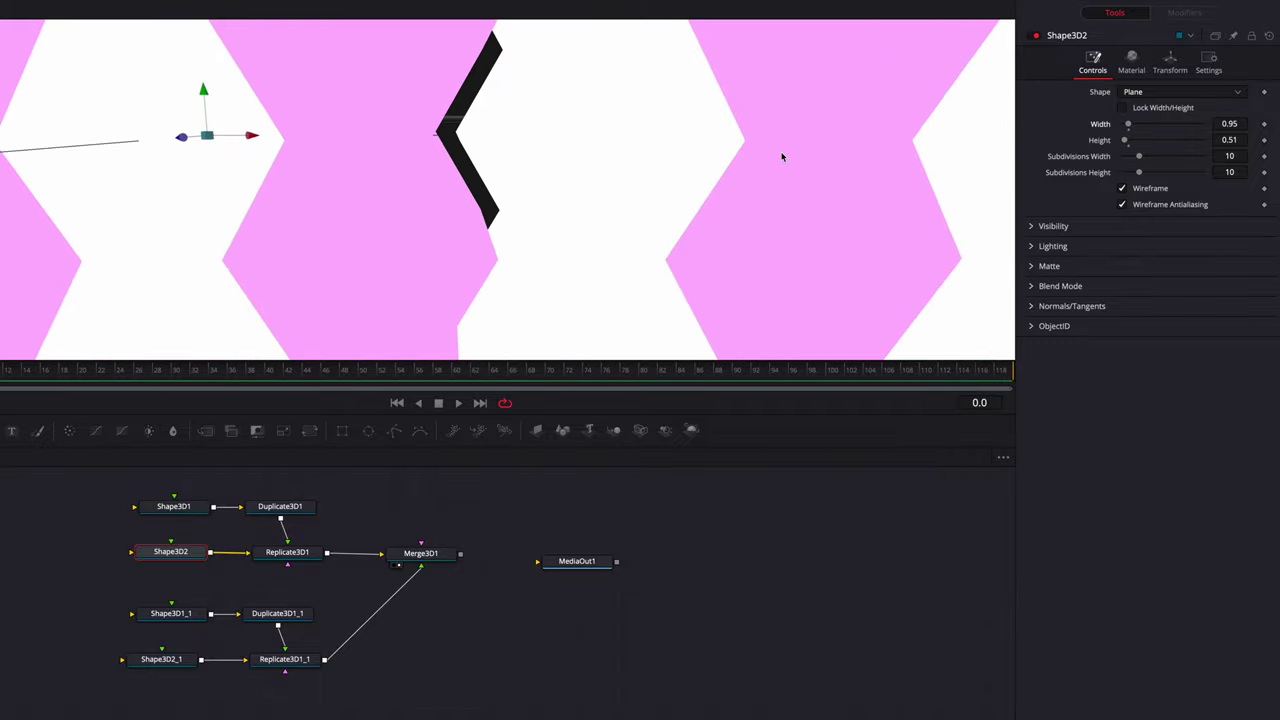
drag(1235, 126, 1229, 126)
drag(524, 178, 546, 154)
drag(1244, 128, 1244, 127)
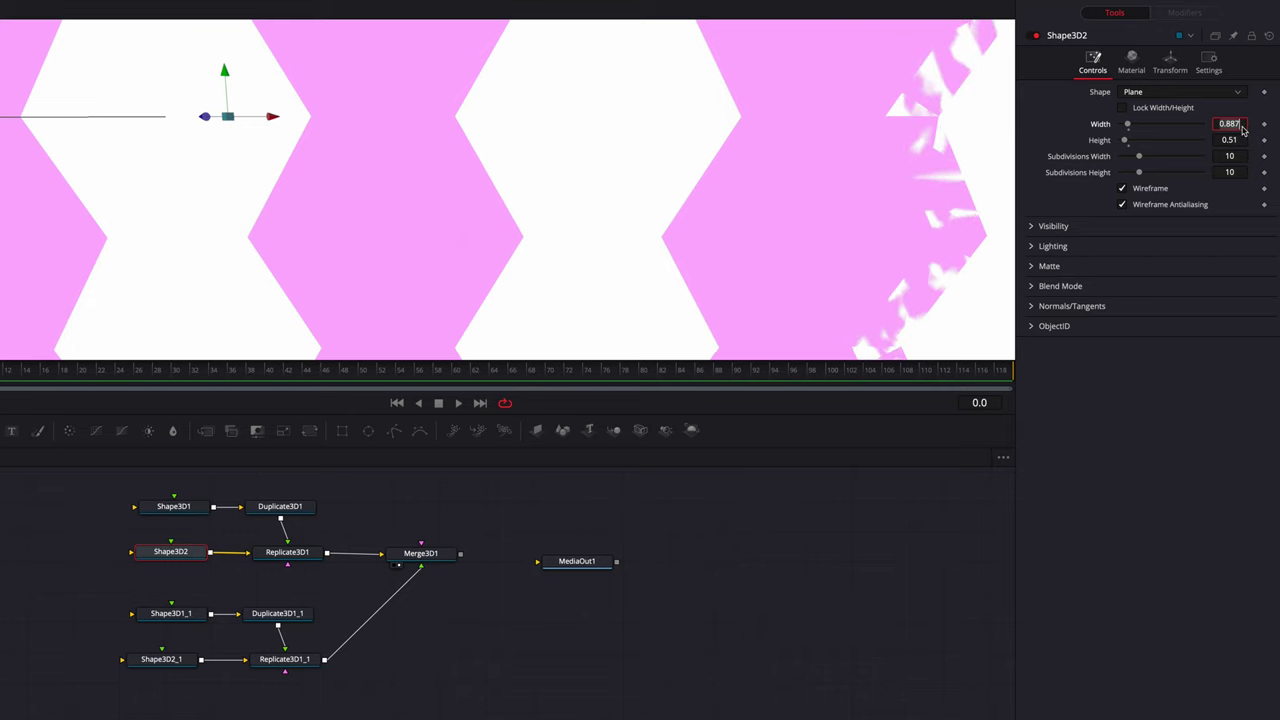
click(1145, 467)
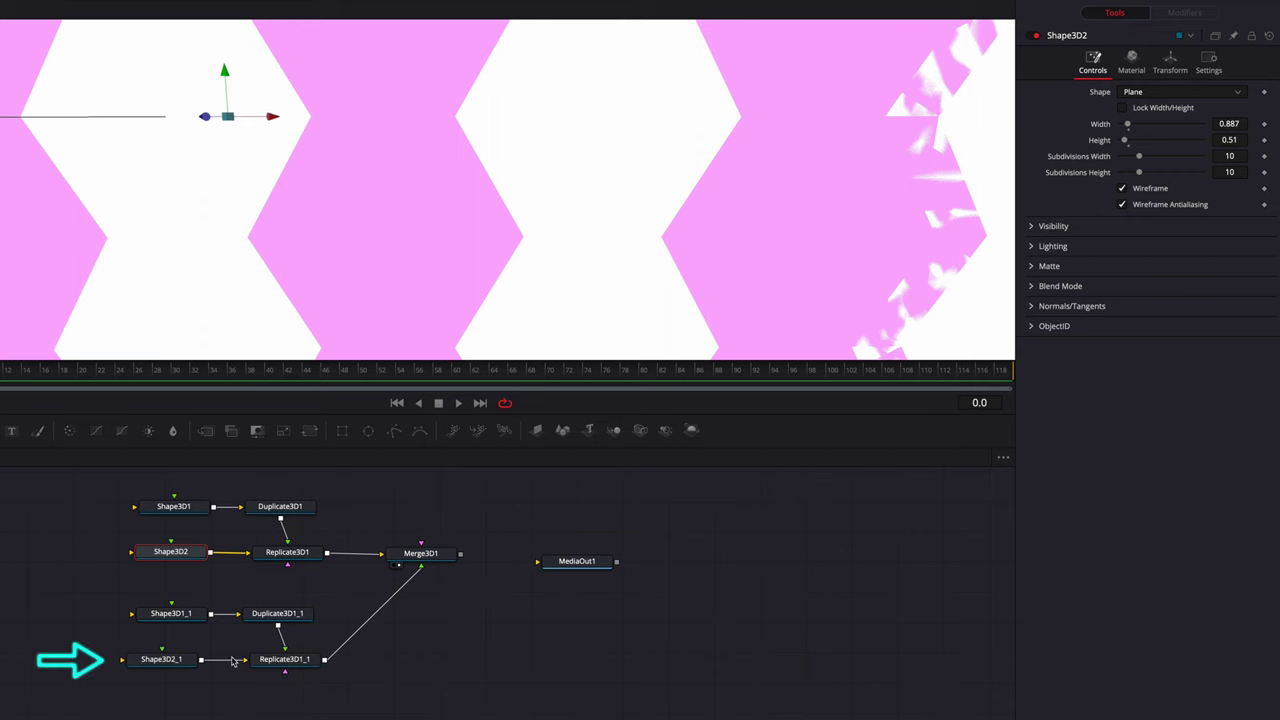
Step: Match the width of the Shape3D2_1 plane to the white hexagons' plane by setting it to 0.887
click(171, 664)
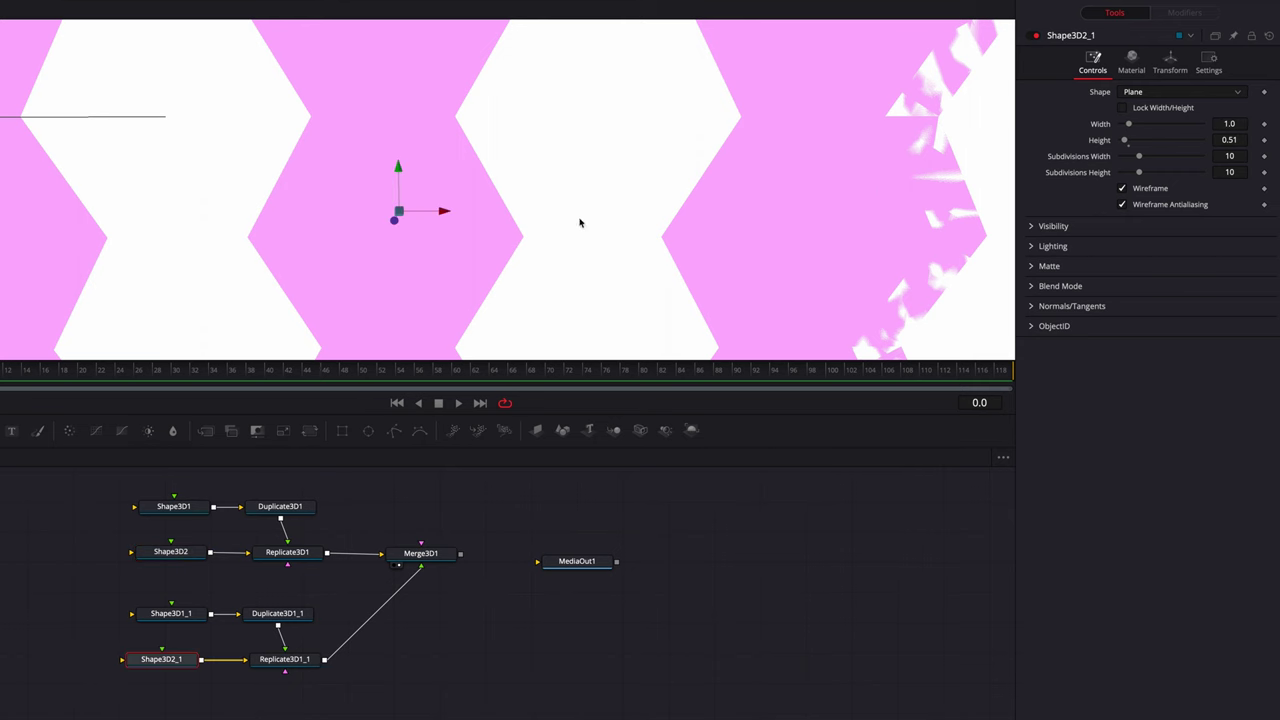
scroll(580, 222, down, 6)
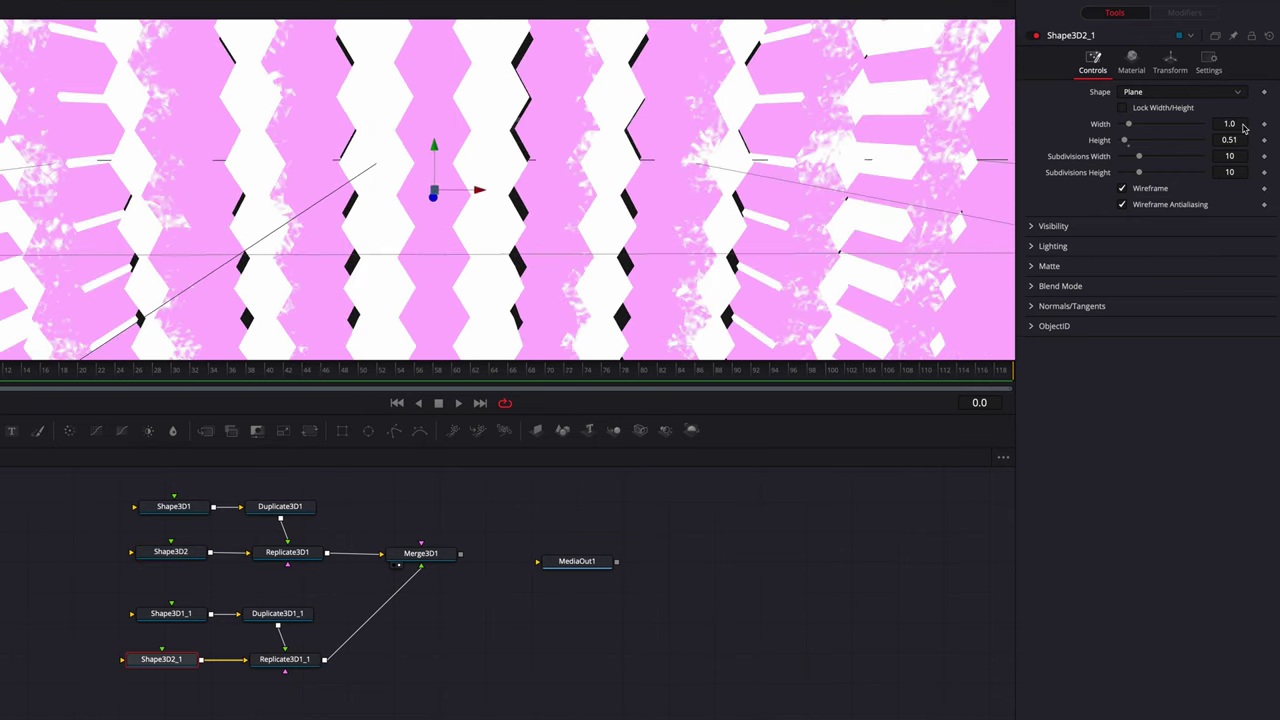
click(1243, 124)
key(Return)
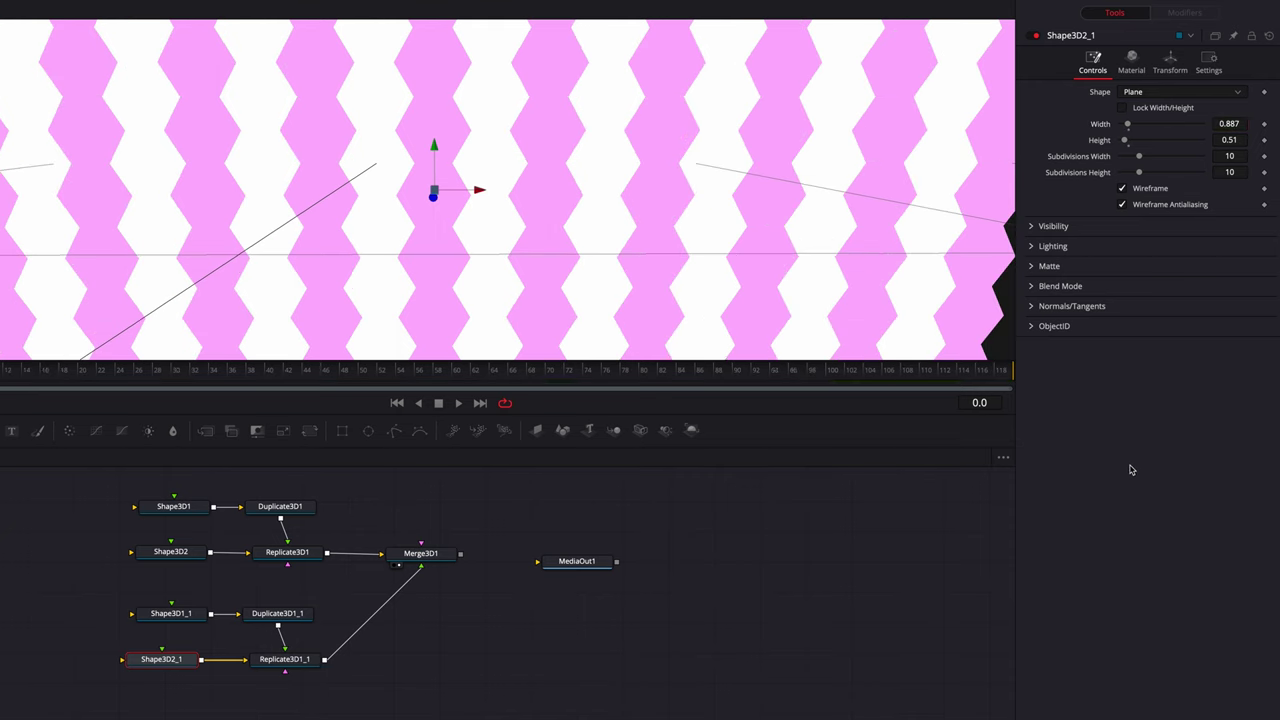
Step: Examine the merged hexagon grid up close and as a whole for remaining gaps between columns
scroll(344, 213, left, 4)
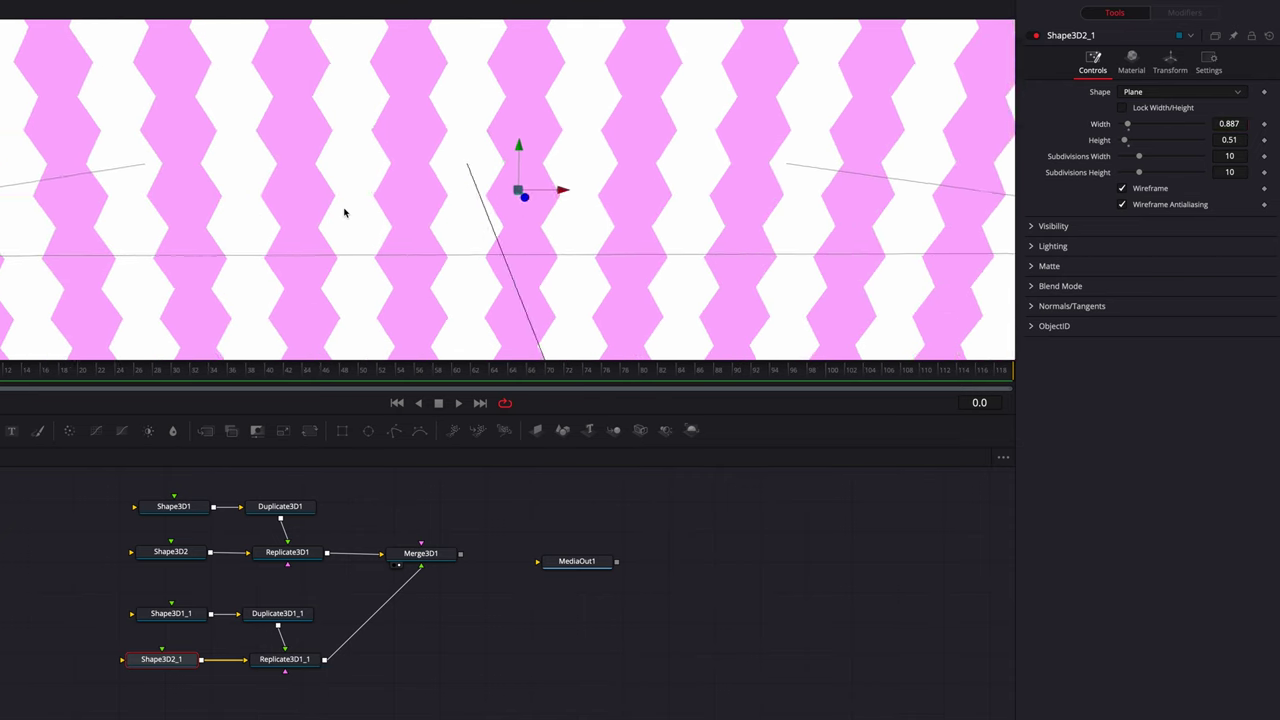
scroll(473, 220, right, 2)
scroll(473, 220, down, 2)
scroll(473, 220, up, 3)
scroll(473, 220, up, 4)
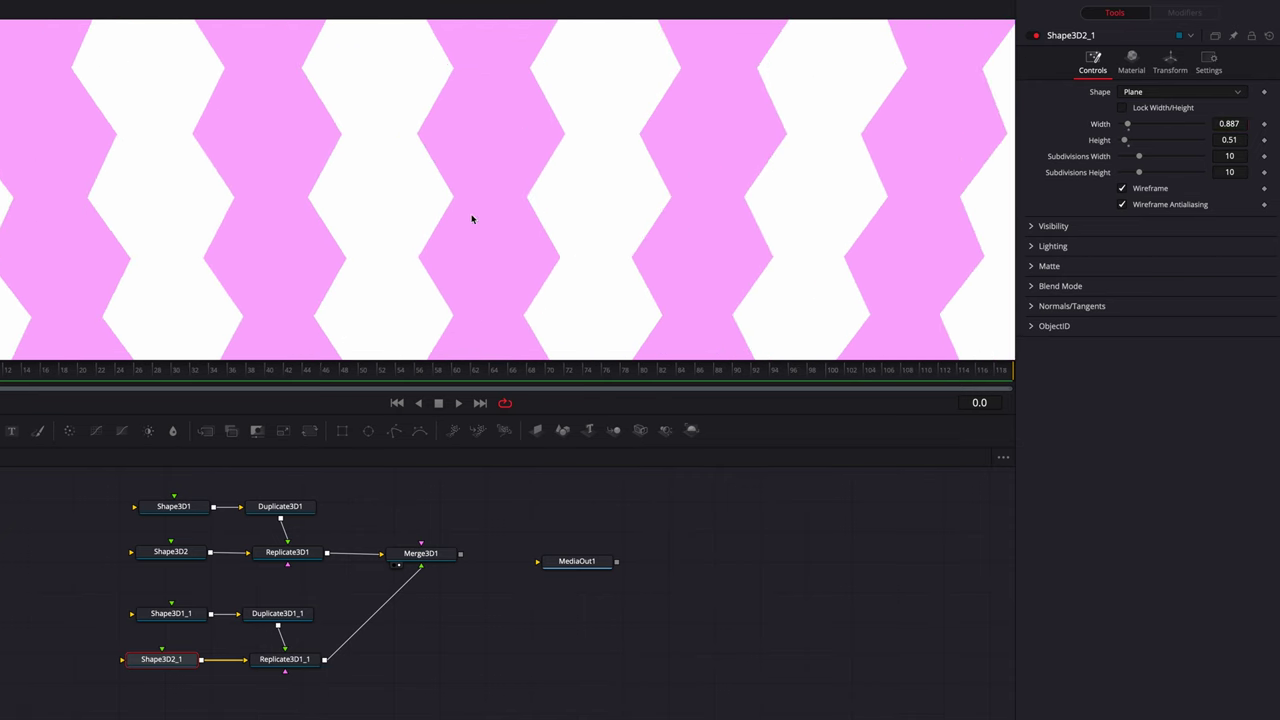
scroll(473, 220, down, 4)
scroll(474, 221, down, 5)
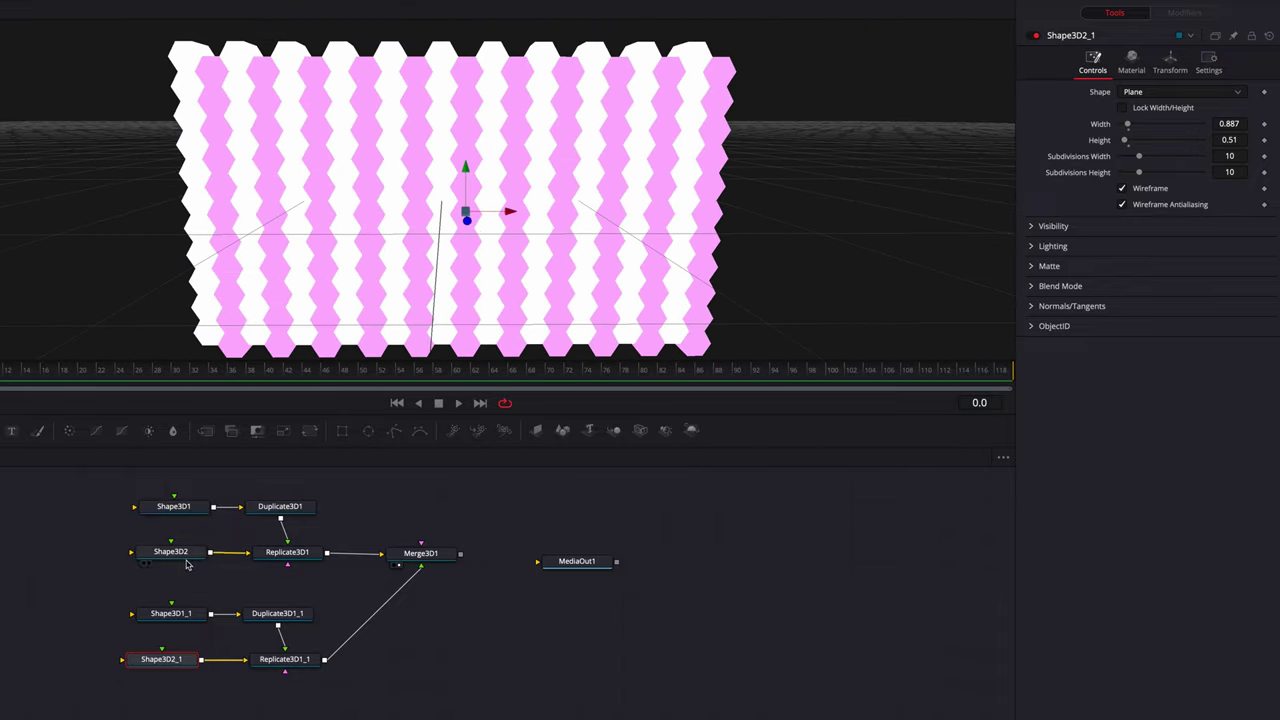
Step: Move the Shape3D2 and Shape3D2_1 nodes away from their Replicate 3D nodes to make room in the node tree
drag(185, 555, 111, 551)
drag(156, 659, 66, 662)
drag(108, 553, 80, 551)
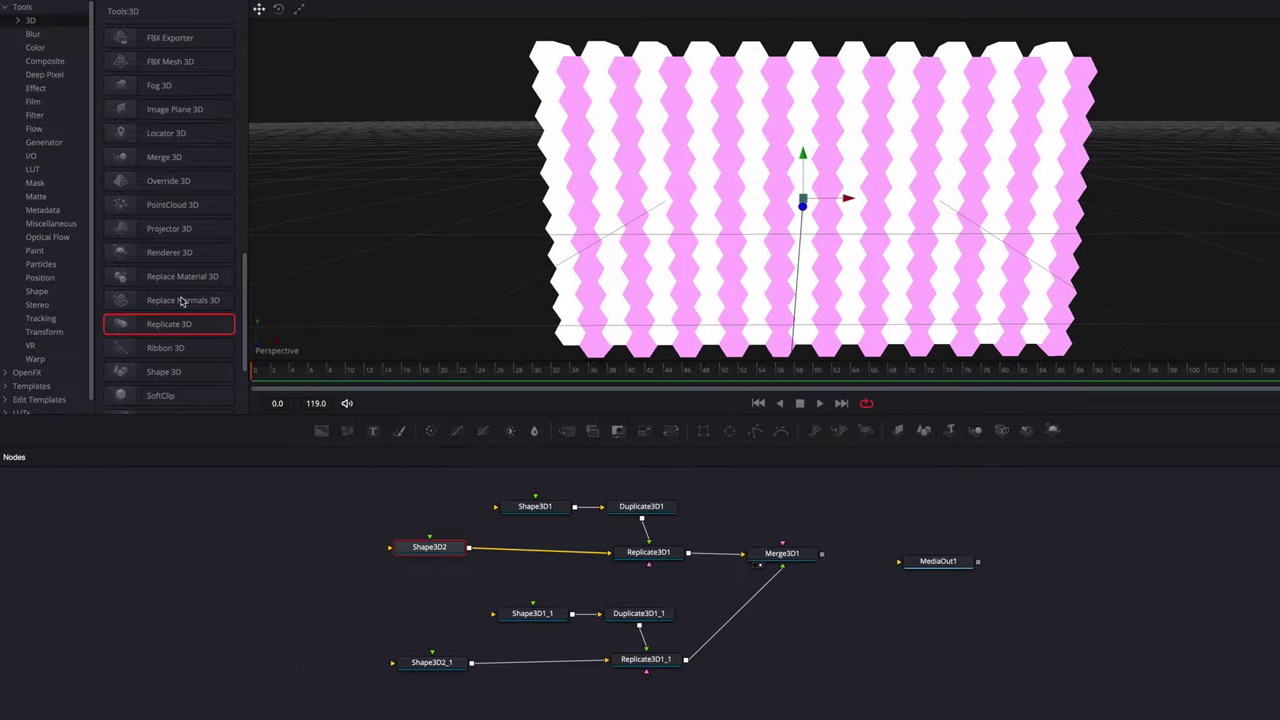
Step: Insert a Displace 3D node between Shape3D2 and Replicate3D1 and feed it with a new FastNoise node
scroll(183, 301, down, 2)
scroll(183, 301, up, 5)
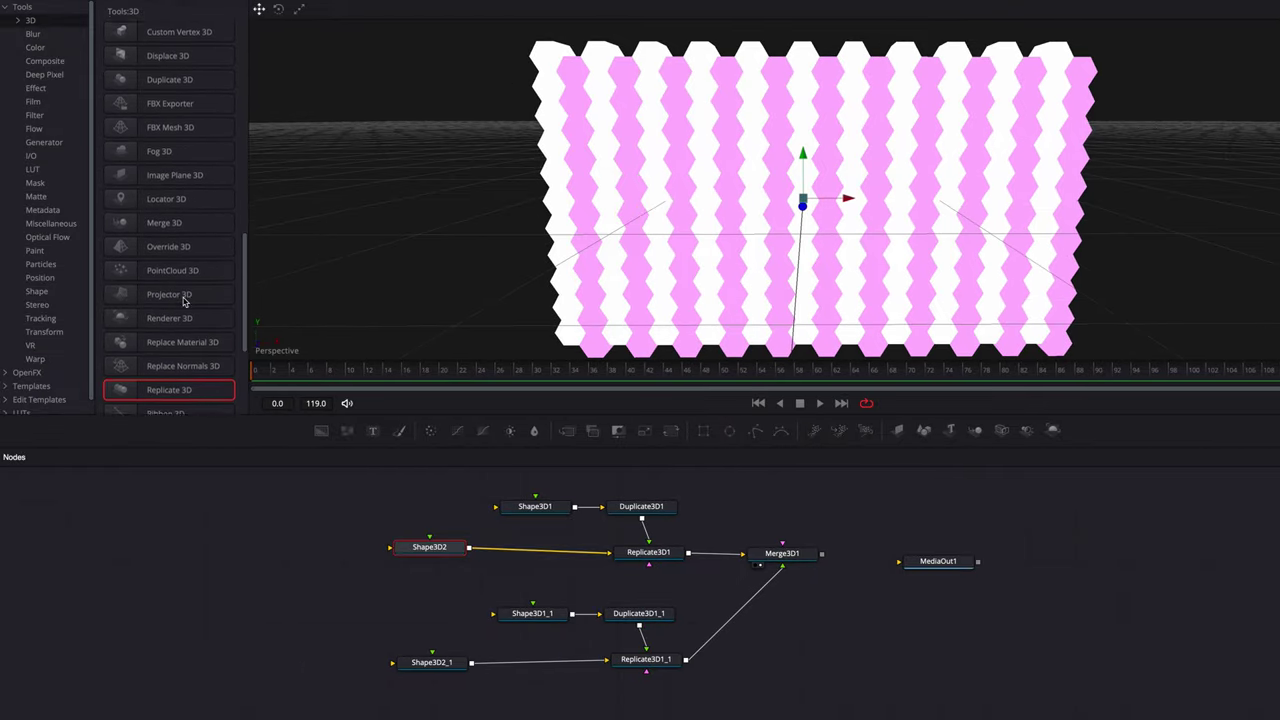
click(190, 127)
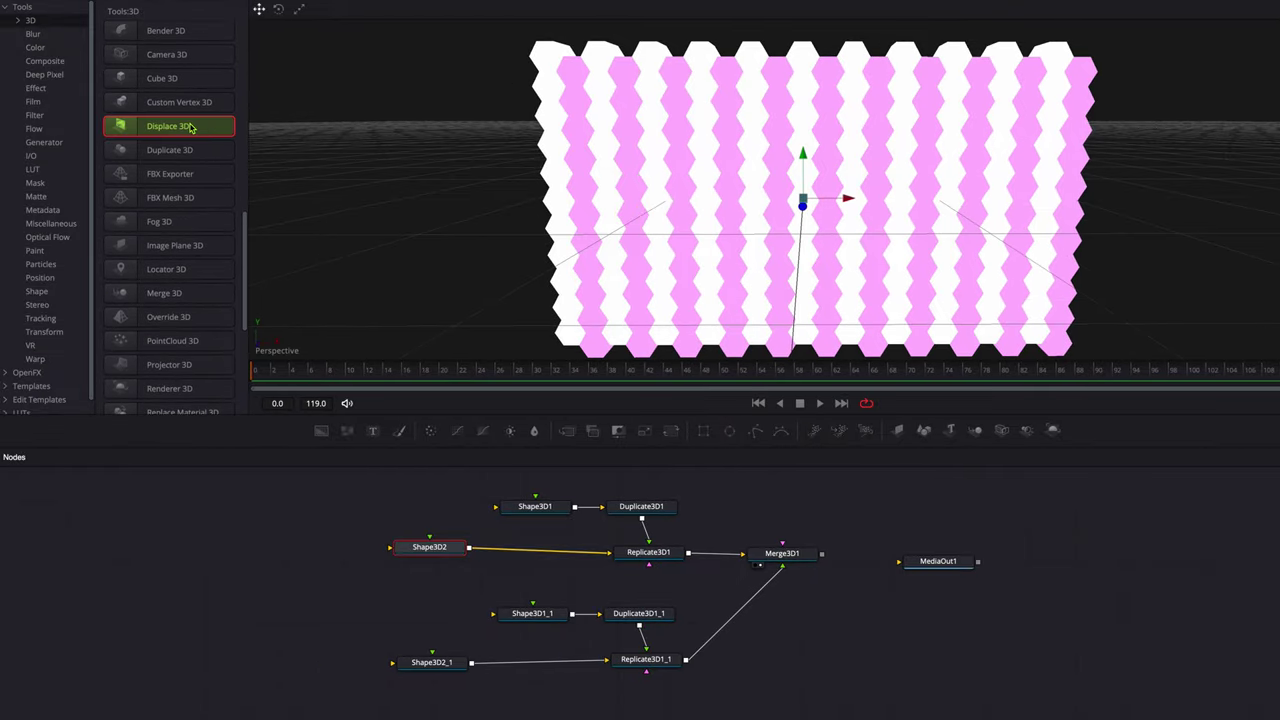
drag(190, 127, 543, 552)
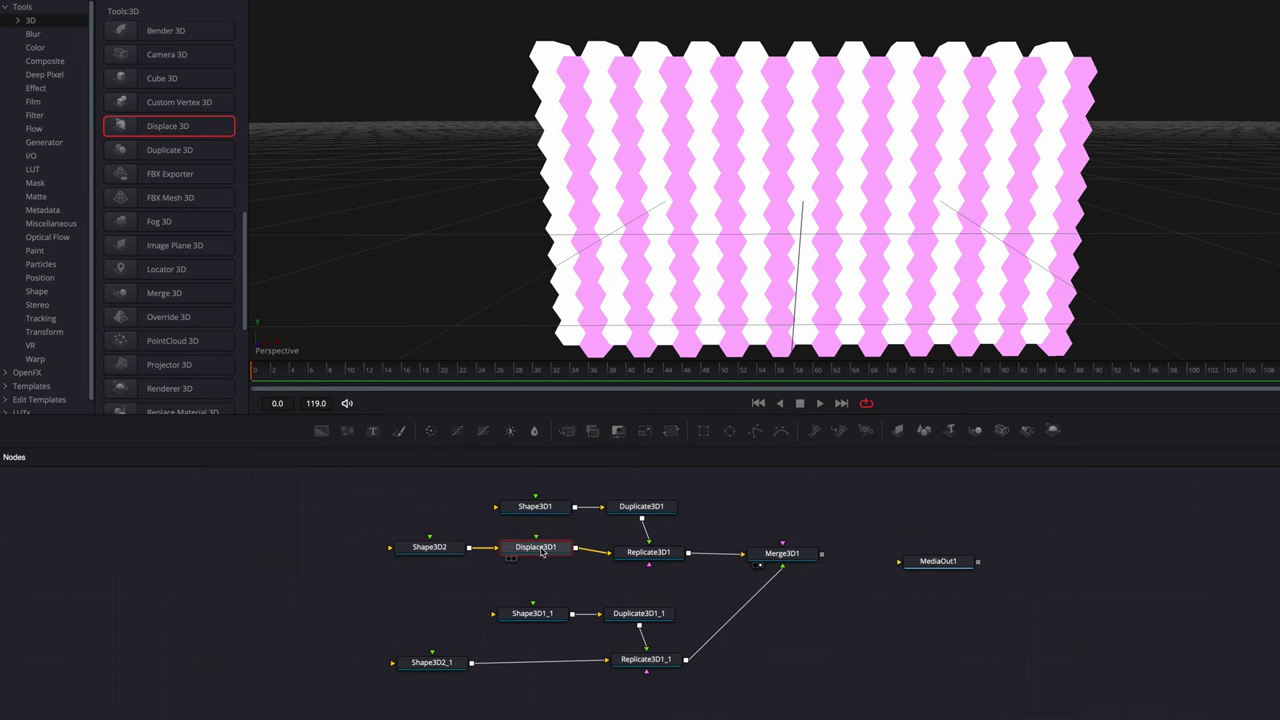
click(347, 432)
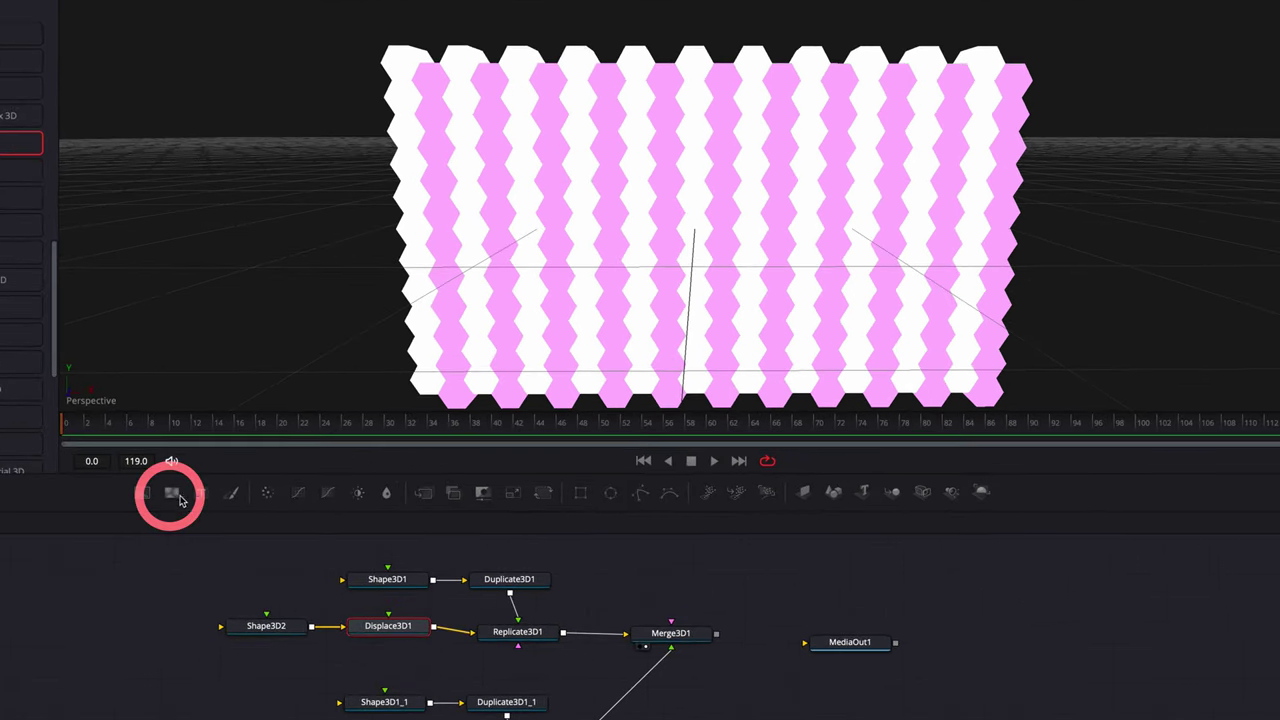
drag(181, 500, 388, 641)
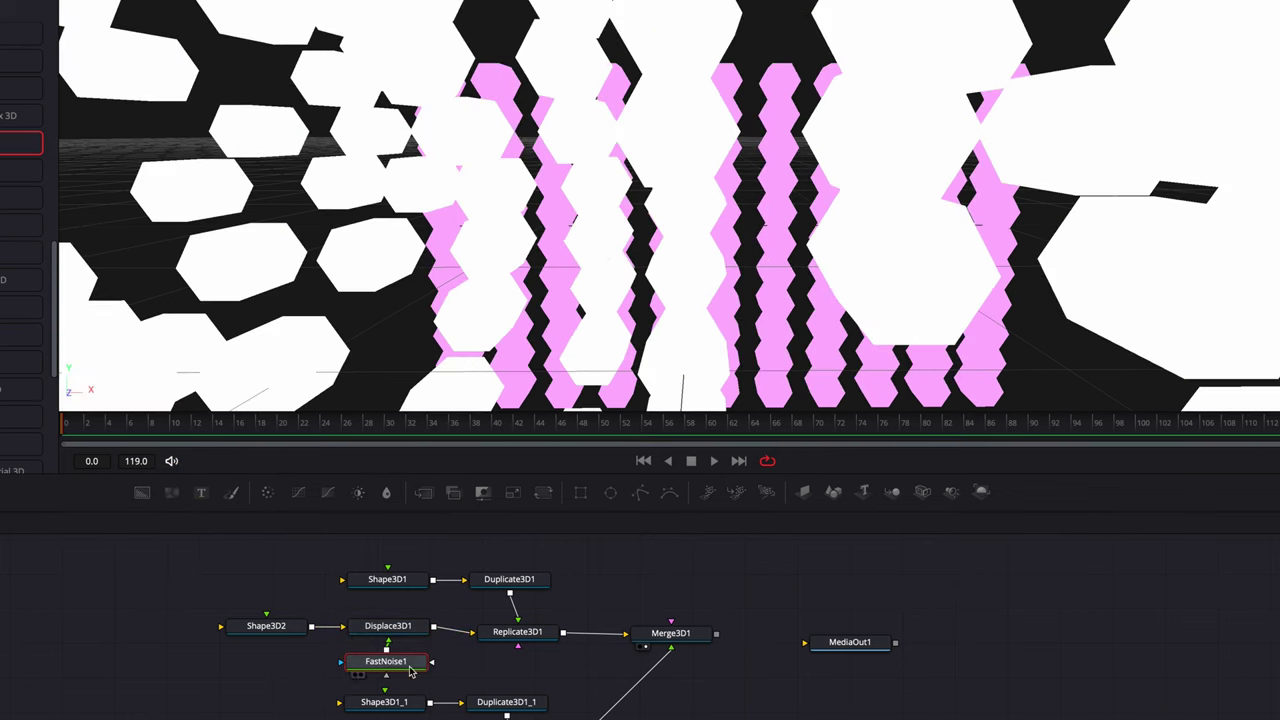
Step: Reduce the displacement scale of Displace3D1 to 0.027 for a subtle depth offset of the white hexagons
scroll(615, 261, down, 3)
scroll(615, 261, left, 6)
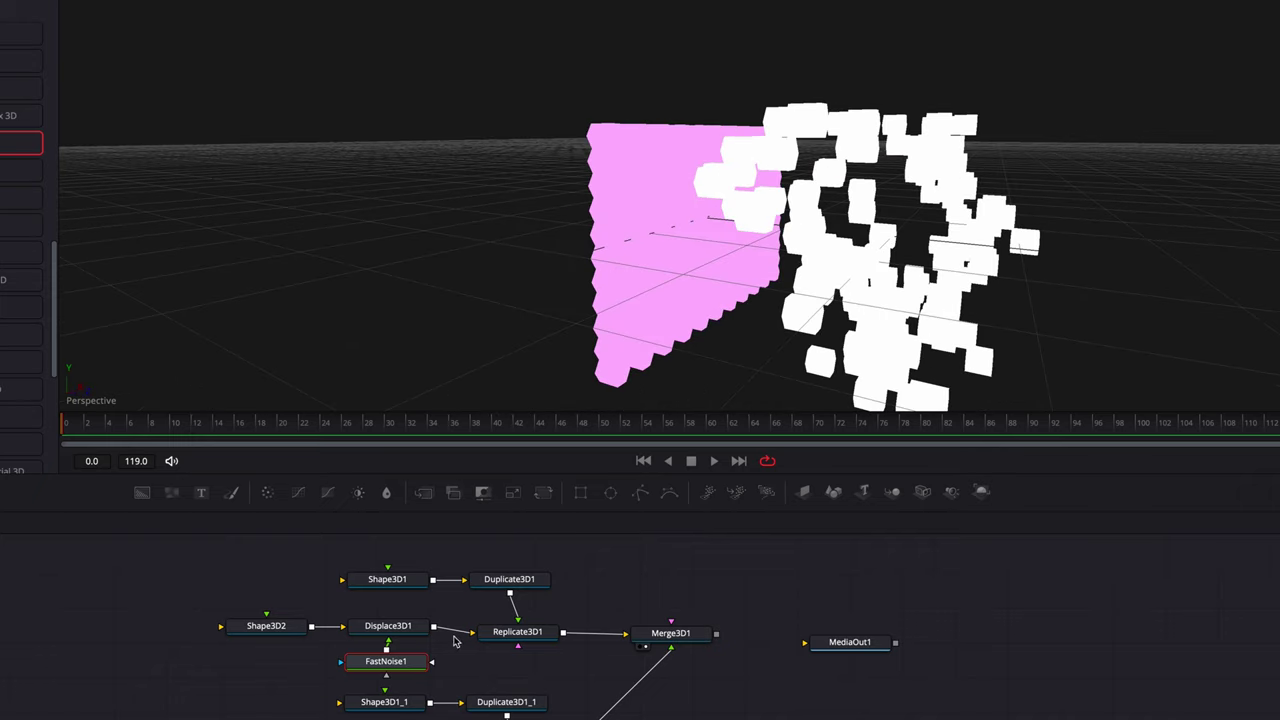
click(392, 626)
drag(1185, 116, 1143, 116)
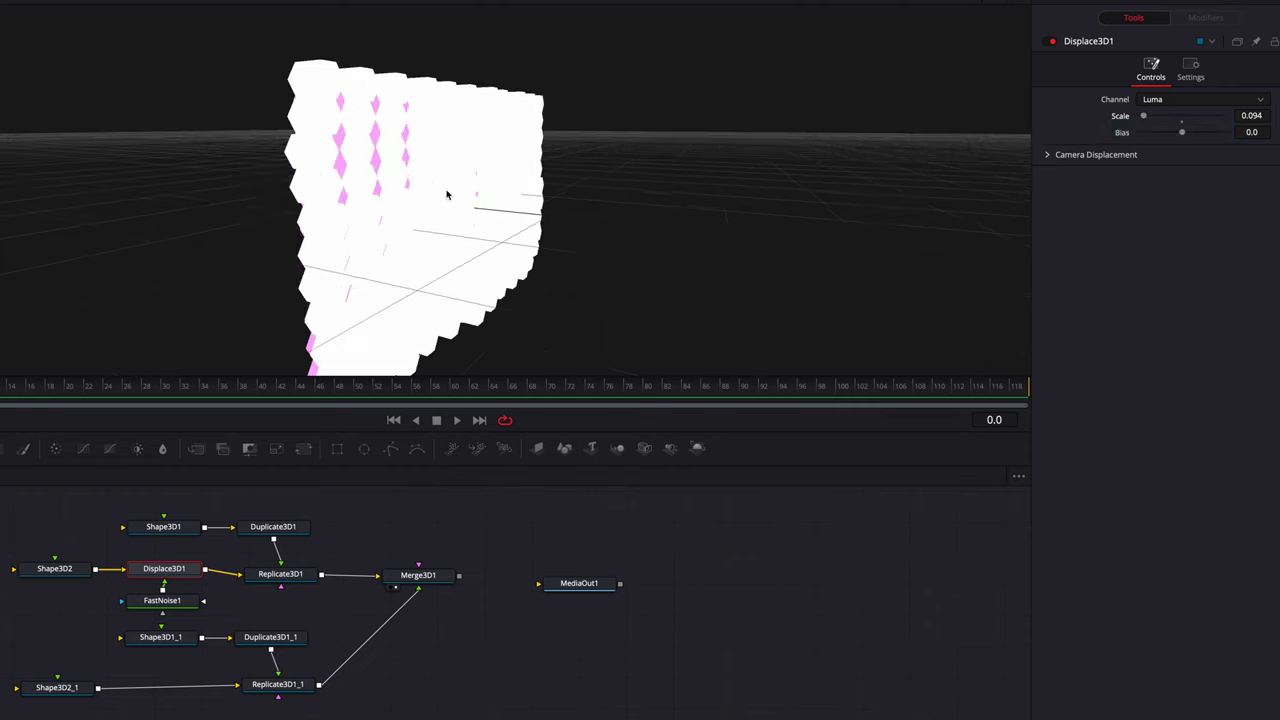
scroll(447, 194, up, 5)
scroll(465, 193, down, 5)
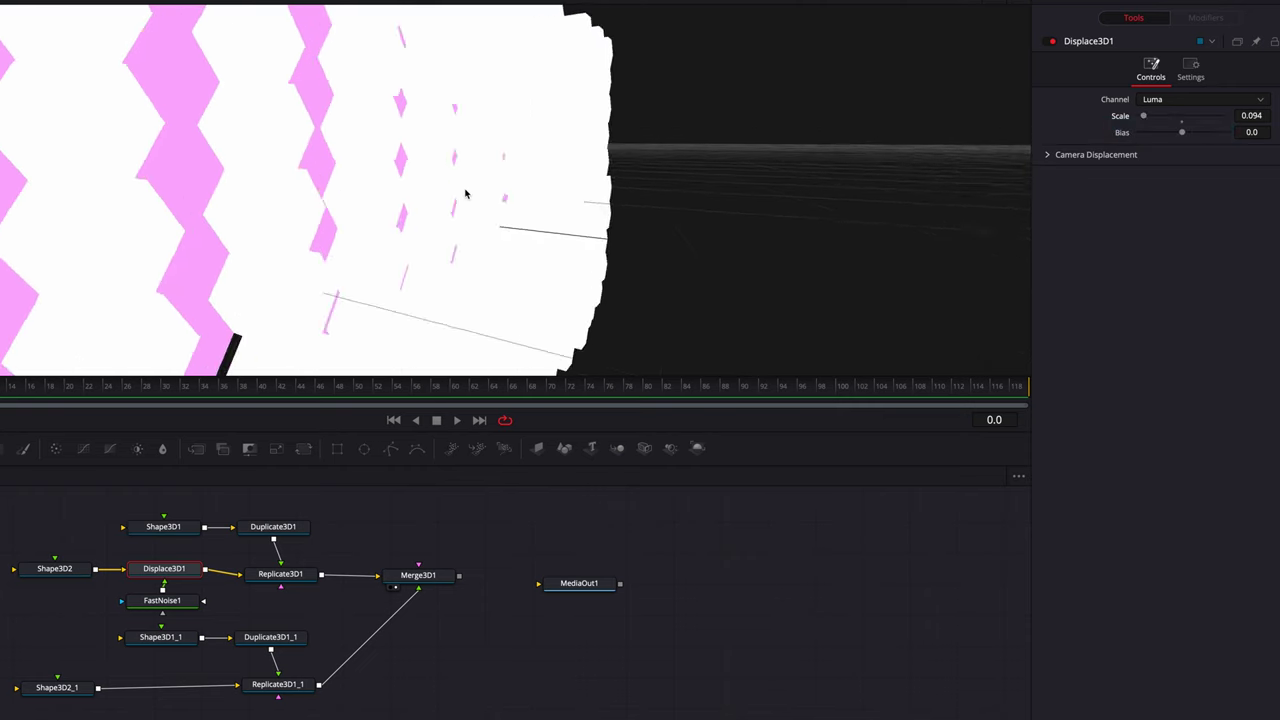
scroll(465, 193, down, 3)
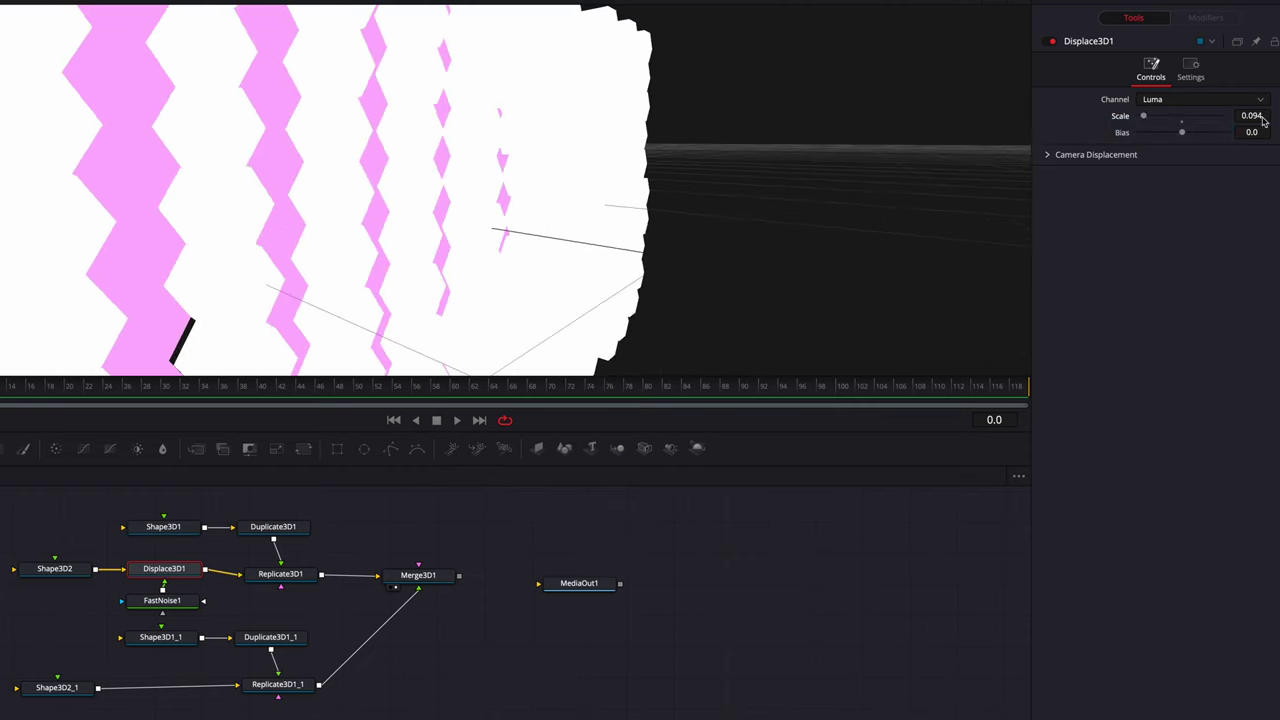
drag(1263, 120, 1264, 120)
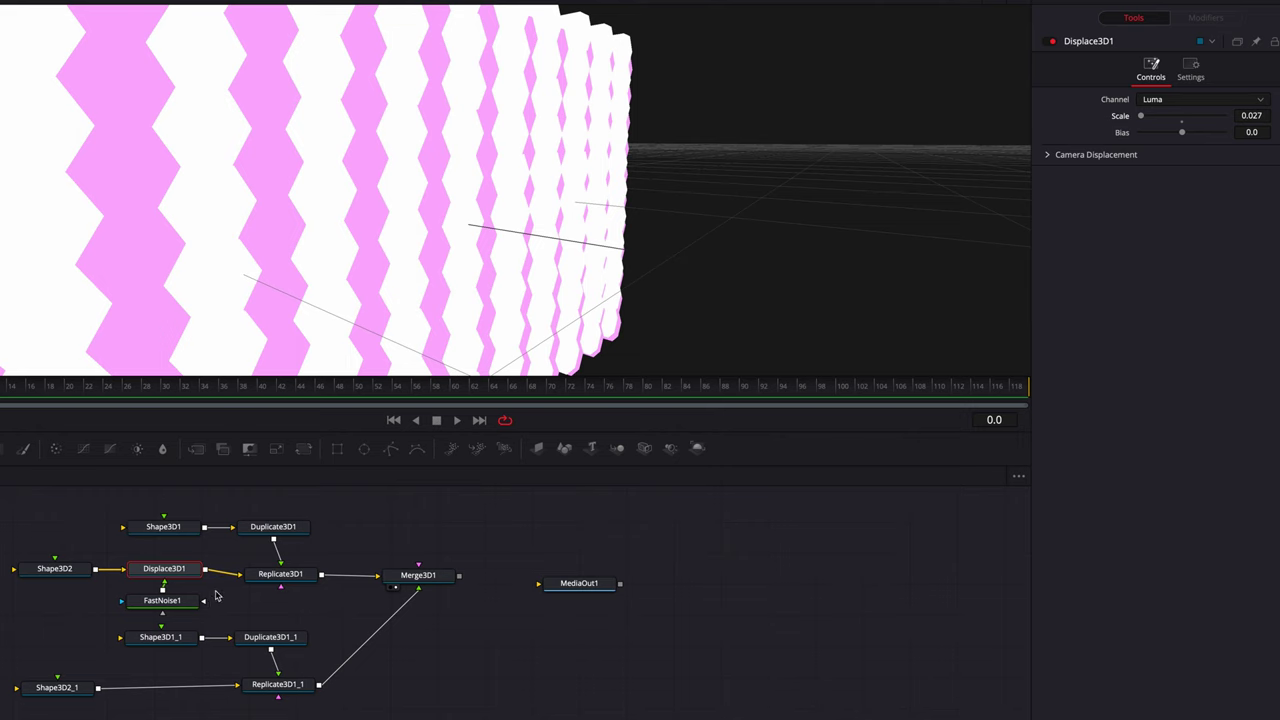
Step: Set FastNoise1 to detail 10, contrast 1.7, scale 20 and seethe rate 0.016
click(186, 606)
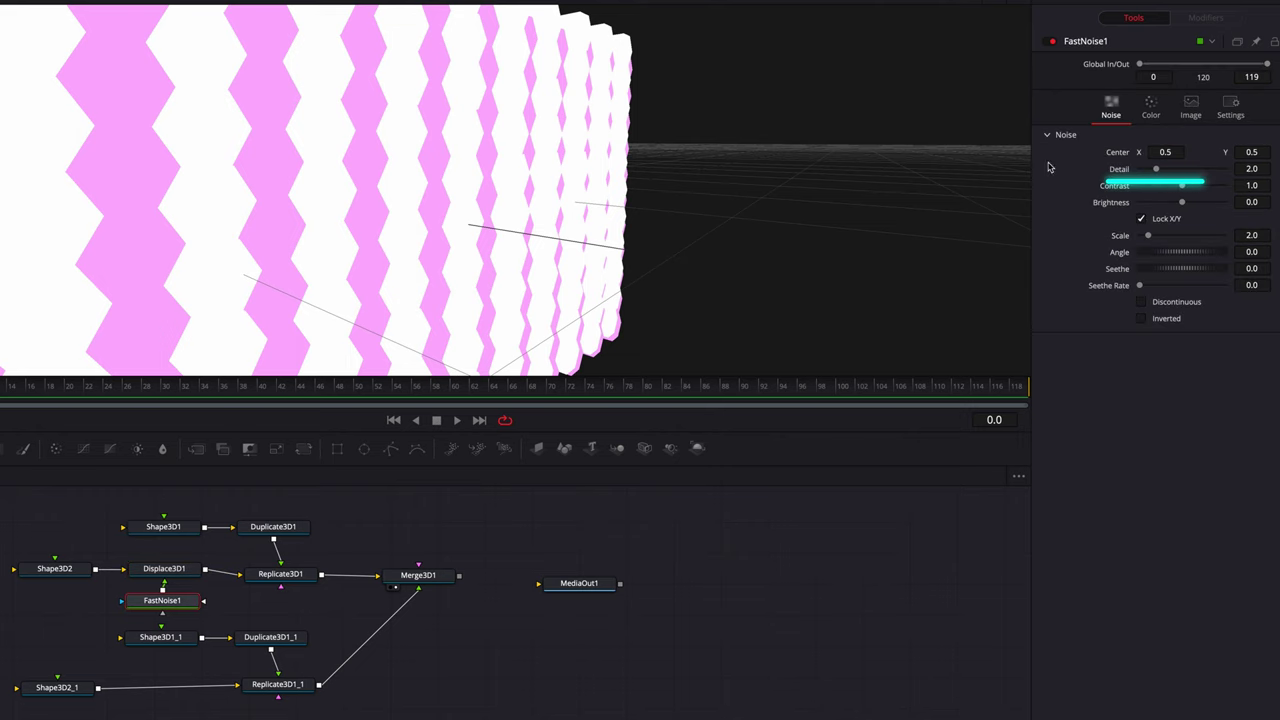
drag(1158, 169, 1189, 186)
drag(1148, 236, 1229, 245)
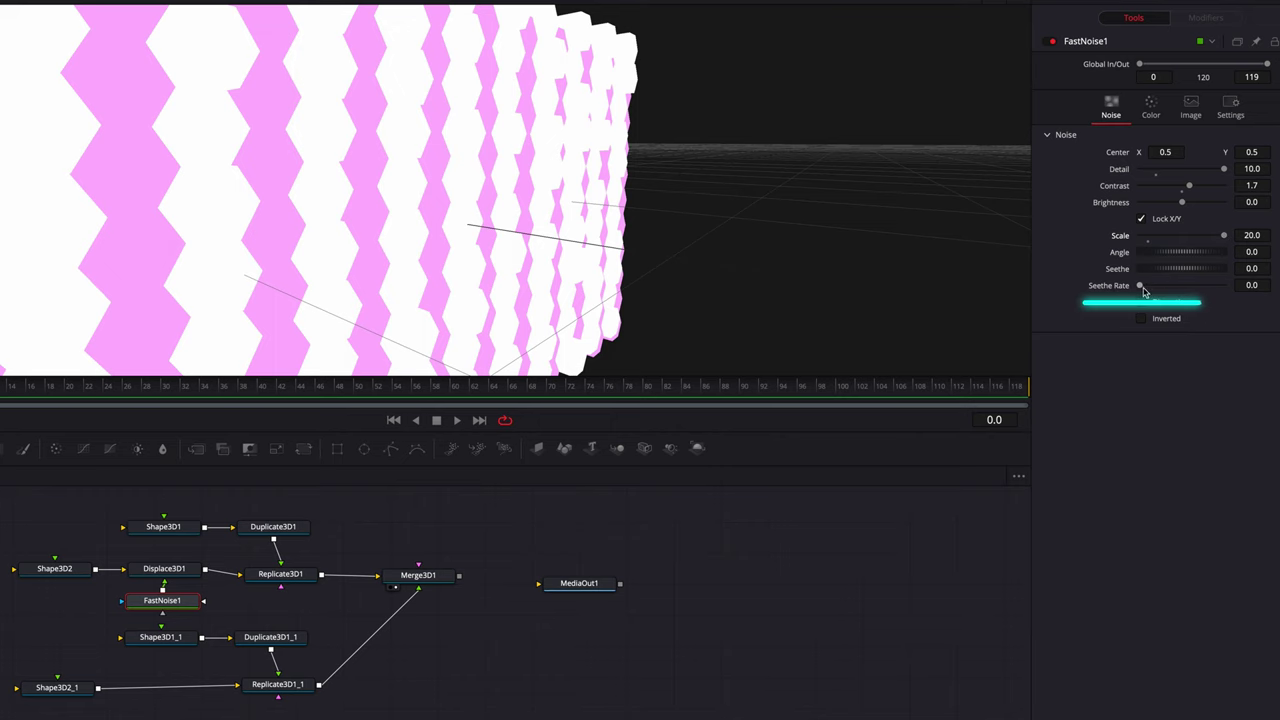
drag(1140, 287, 1142, 287)
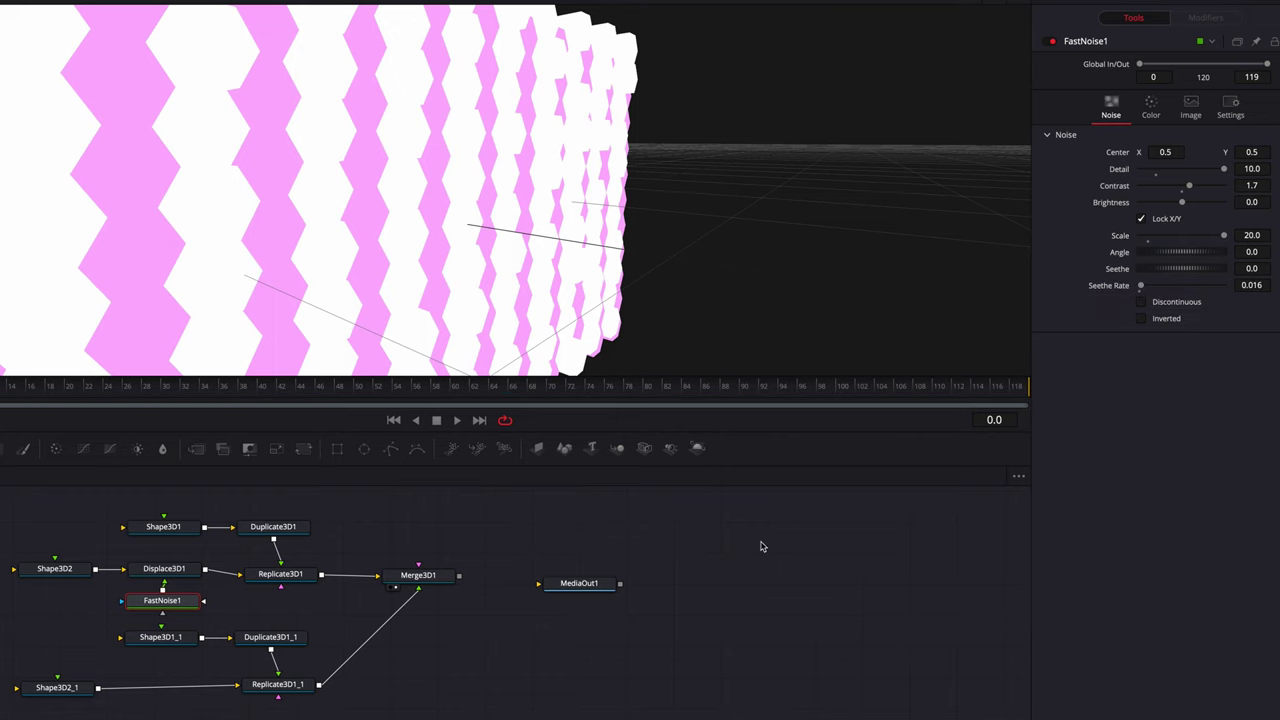
Step: Play back the animated displacement and return to frame 0
key(space)
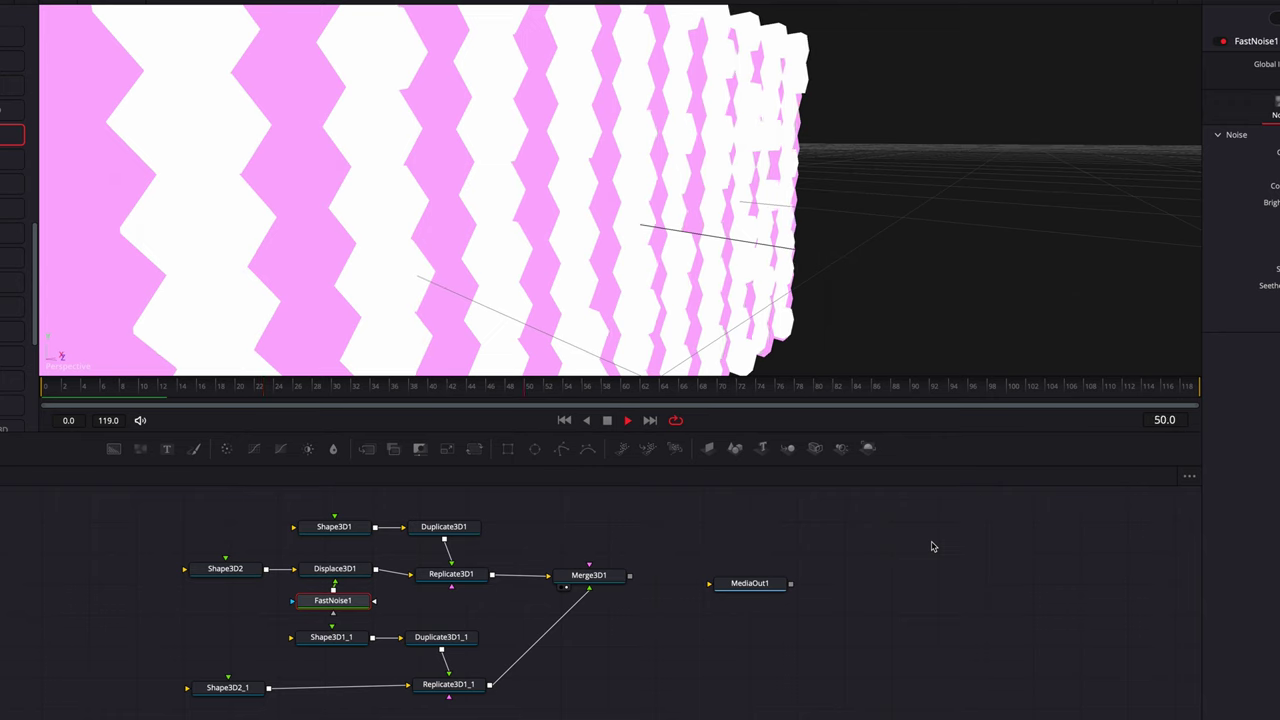
key(space)
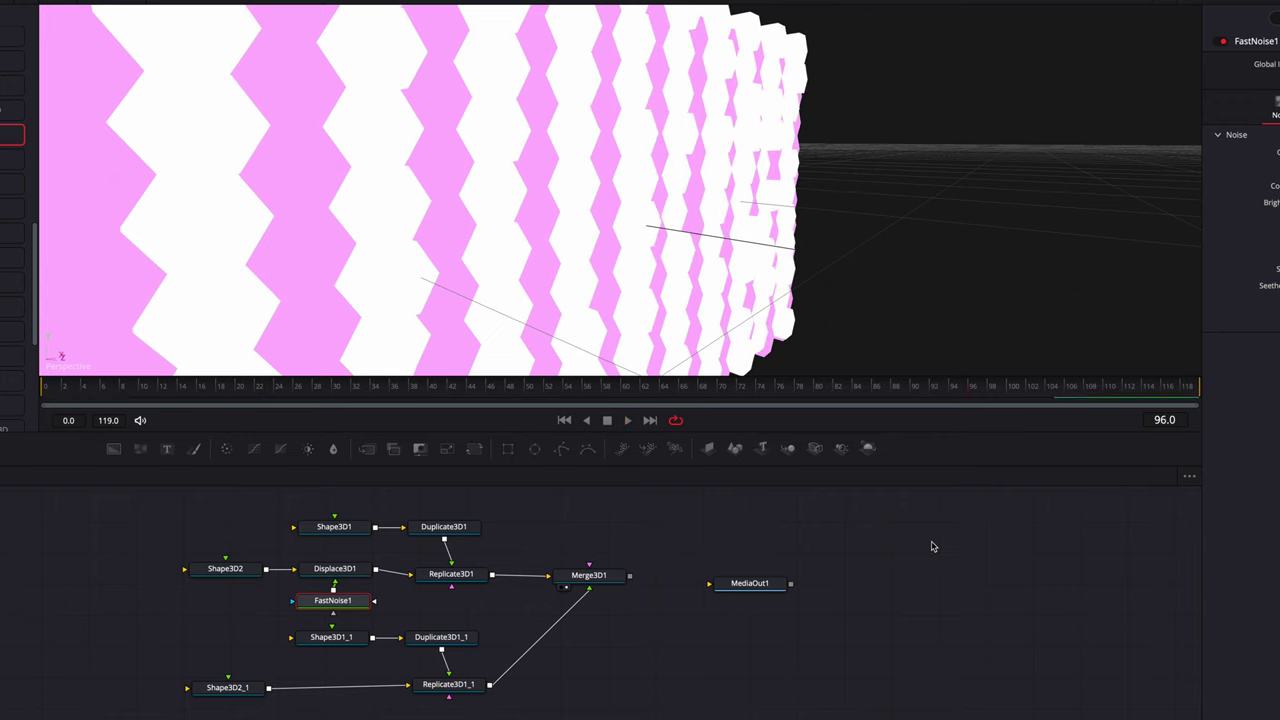
drag(117, 386, 37, 389)
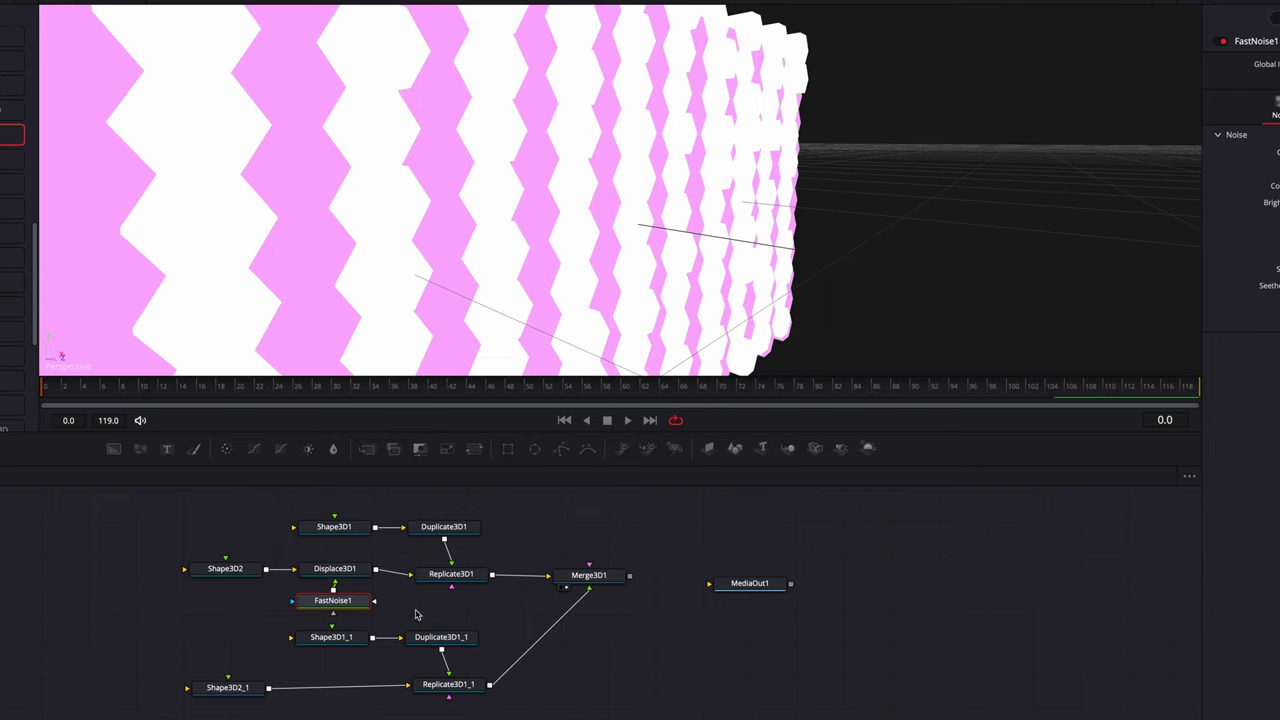
Step: Duplicate Displace3D1 together with FastNoise1 and connect the output of Shape3D2_1 to the copied Displace node
drag(416, 614, 361, 577)
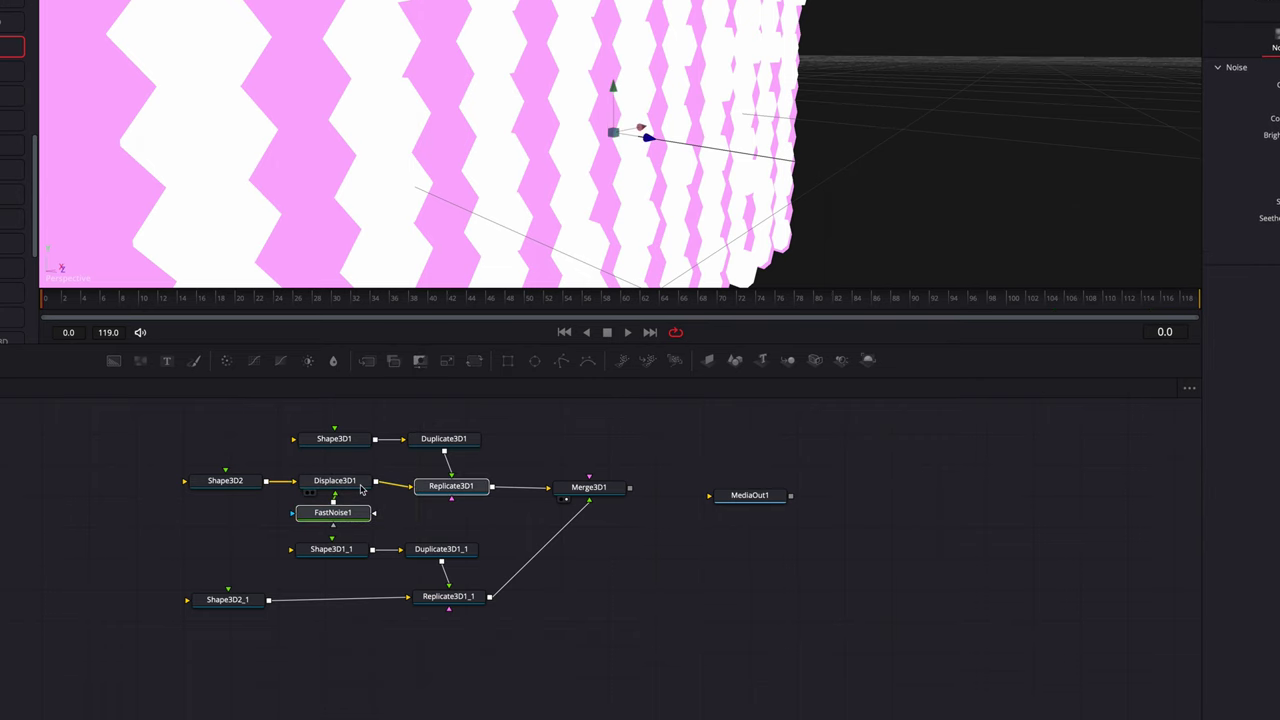
click(360, 484)
ctrl+click(363, 514)
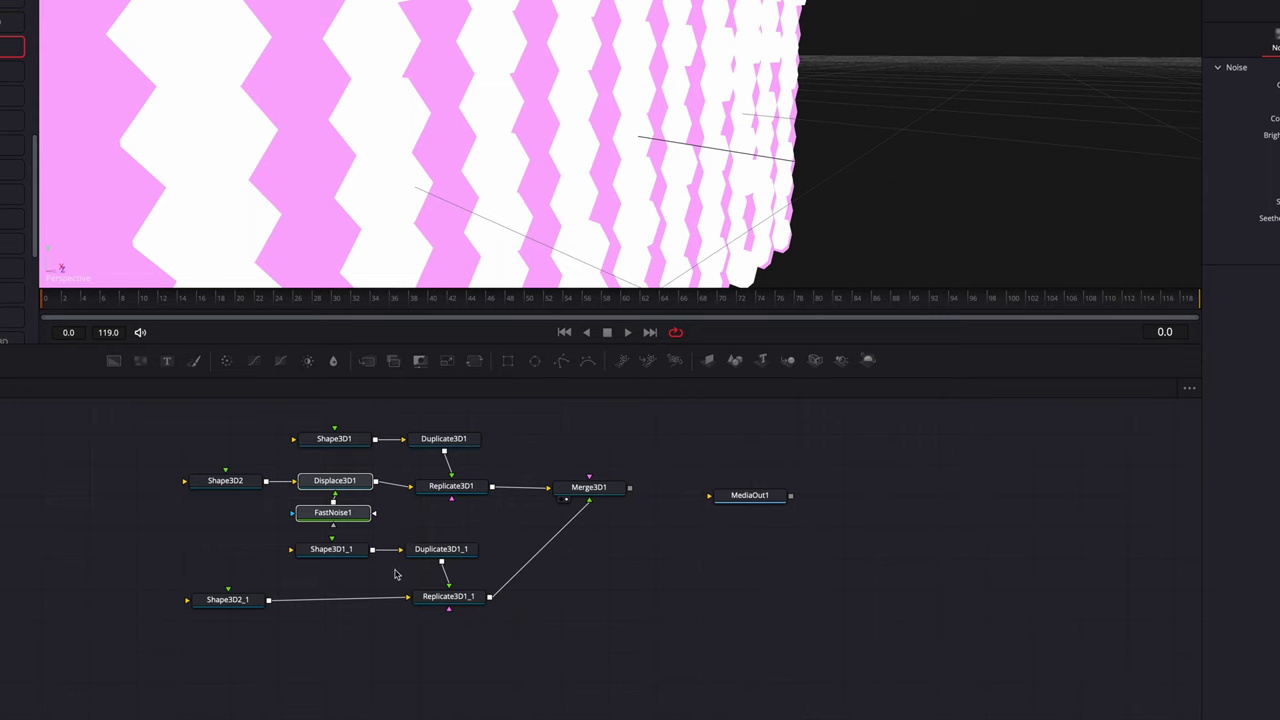
key(ctrl+v)
drag(347, 626, 353, 624)
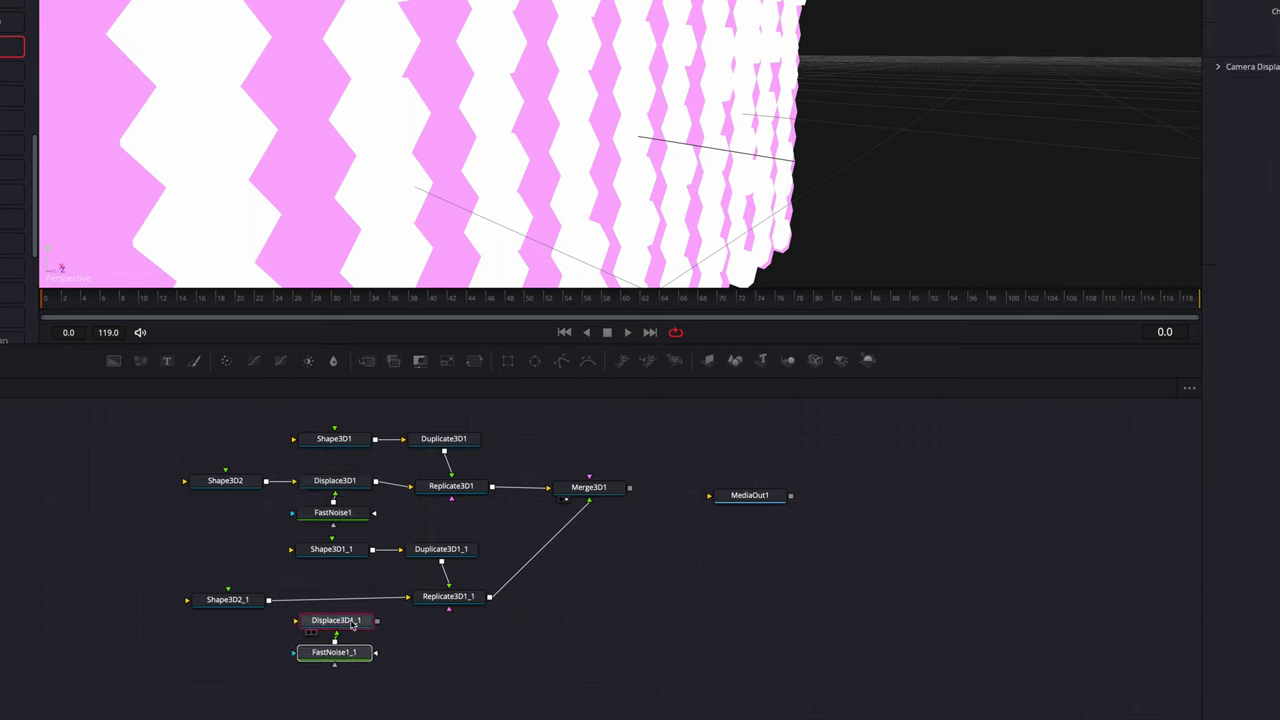
drag(268, 599, 297, 621)
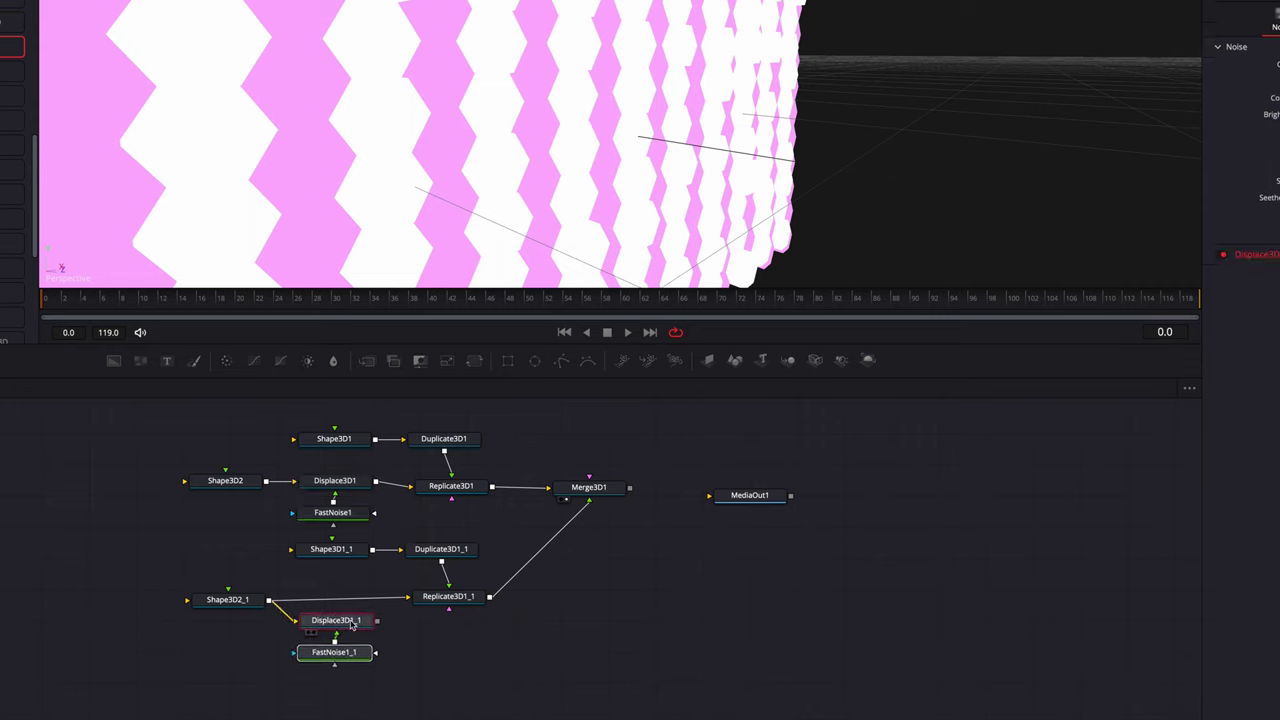
Step: Insert Displace3D1_1 between Shape3D2_1 and Replicate3D1_1, and set FastNoise1_1 to seethe rate 0.02 and scale 16.06
drag(380, 624, 354, 602)
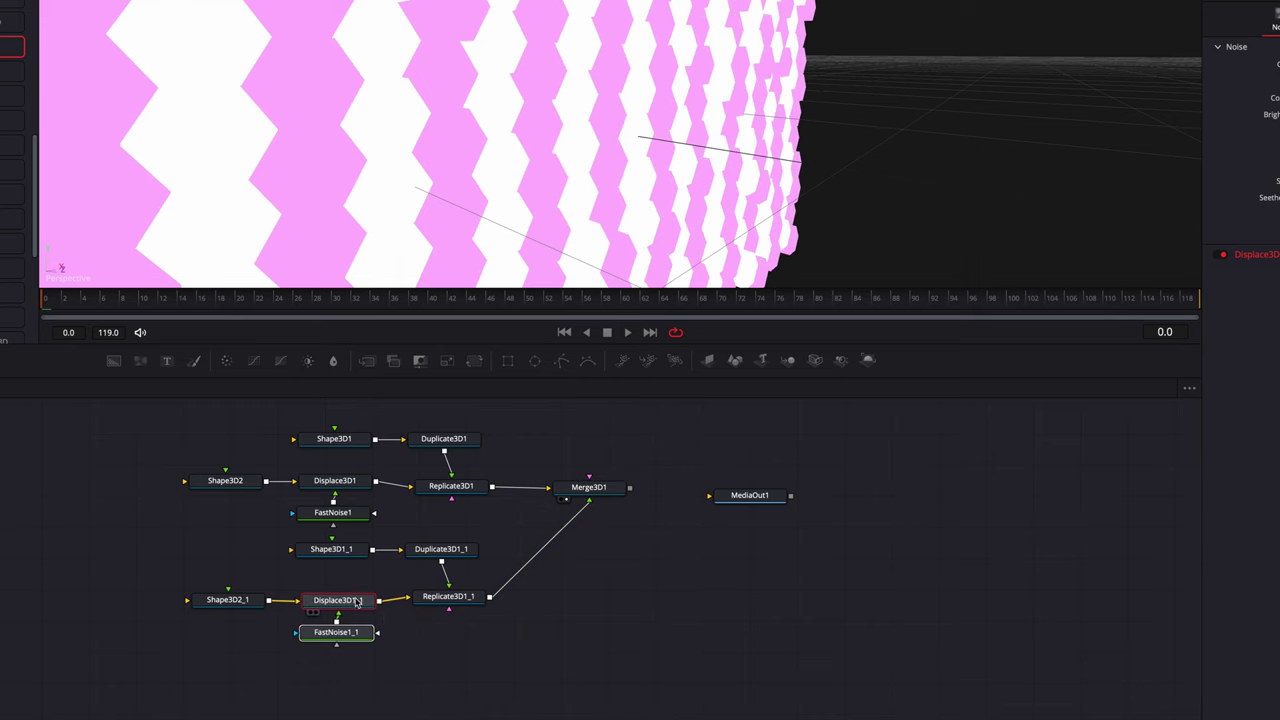
click(409, 632)
click(348, 636)
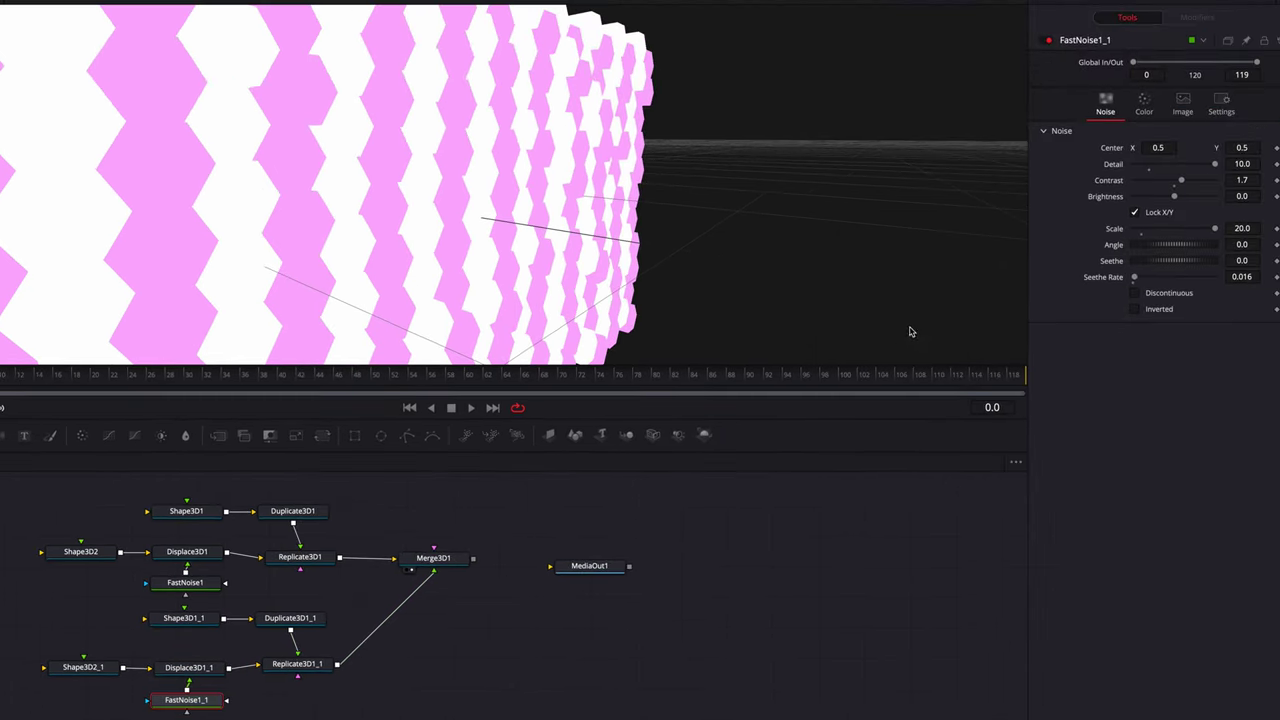
drag(1241, 283, 1242, 284)
drag(1215, 229, 1201, 233)
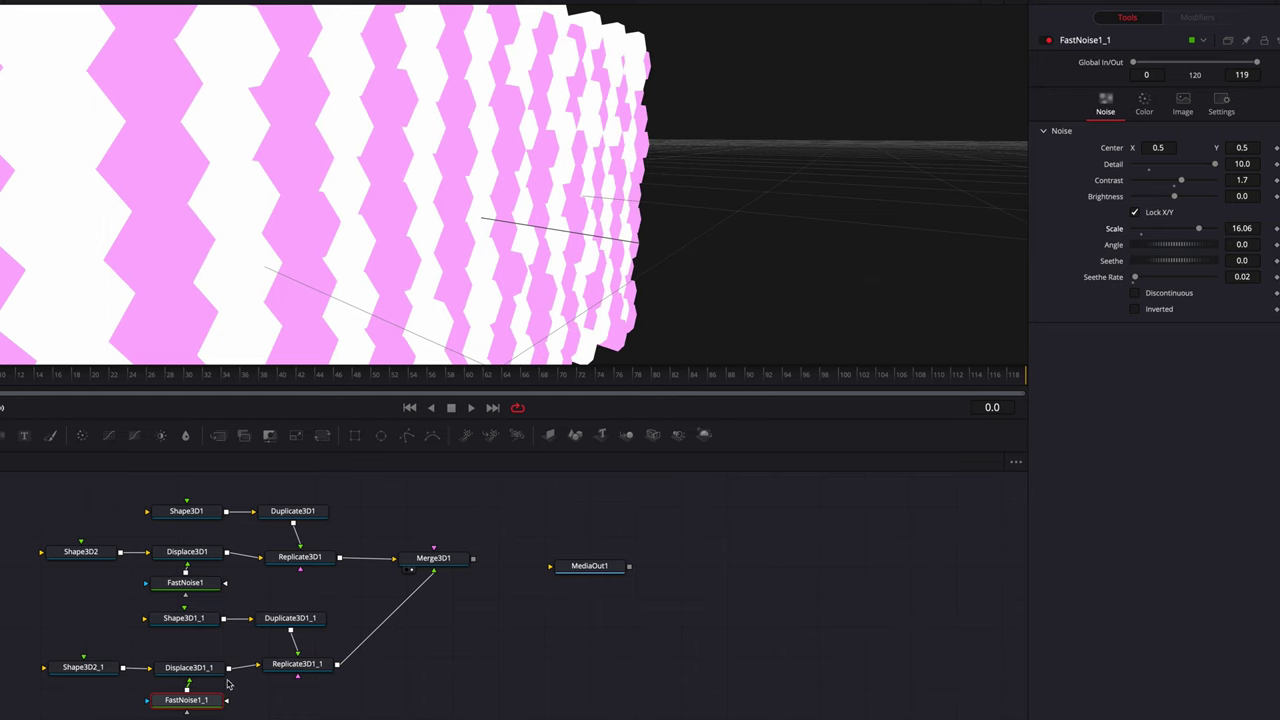
Step: Fine-tune the displacement scale of Displace3D1_1, play back the animation and return to frame 0
click(195, 667)
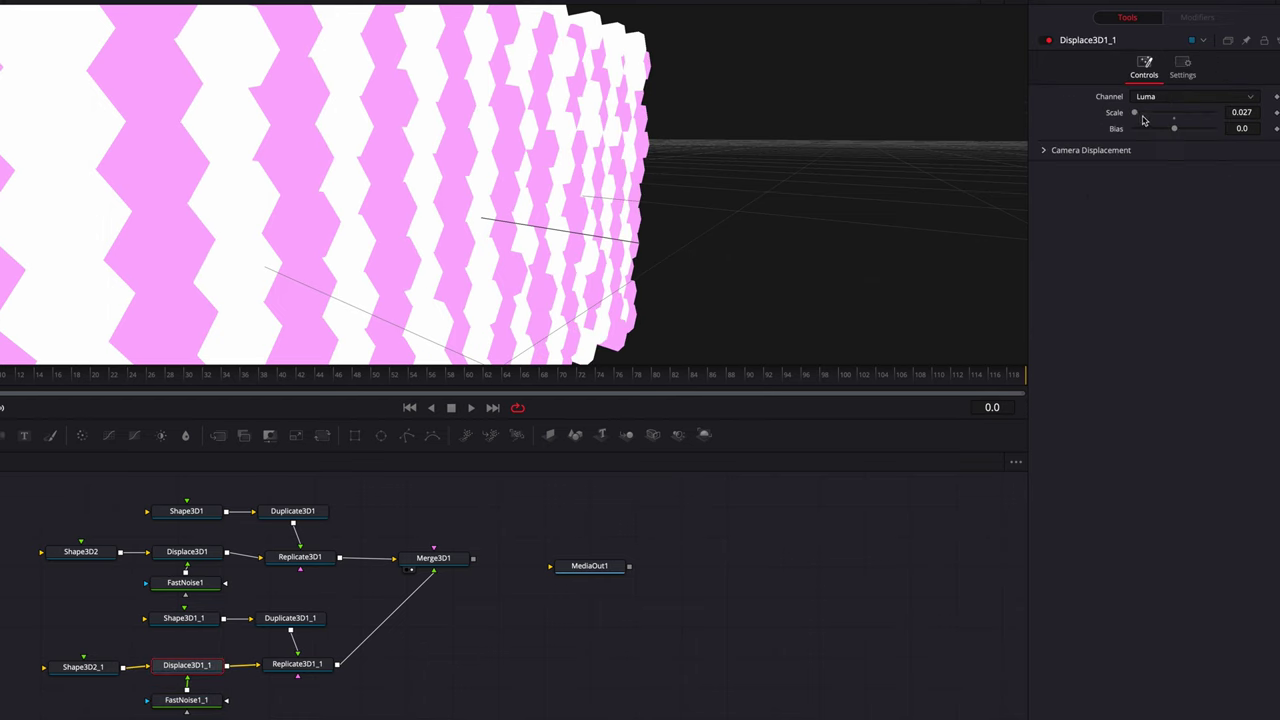
drag(1137, 117, 1140, 117)
drag(1246, 117, 1240, 119)
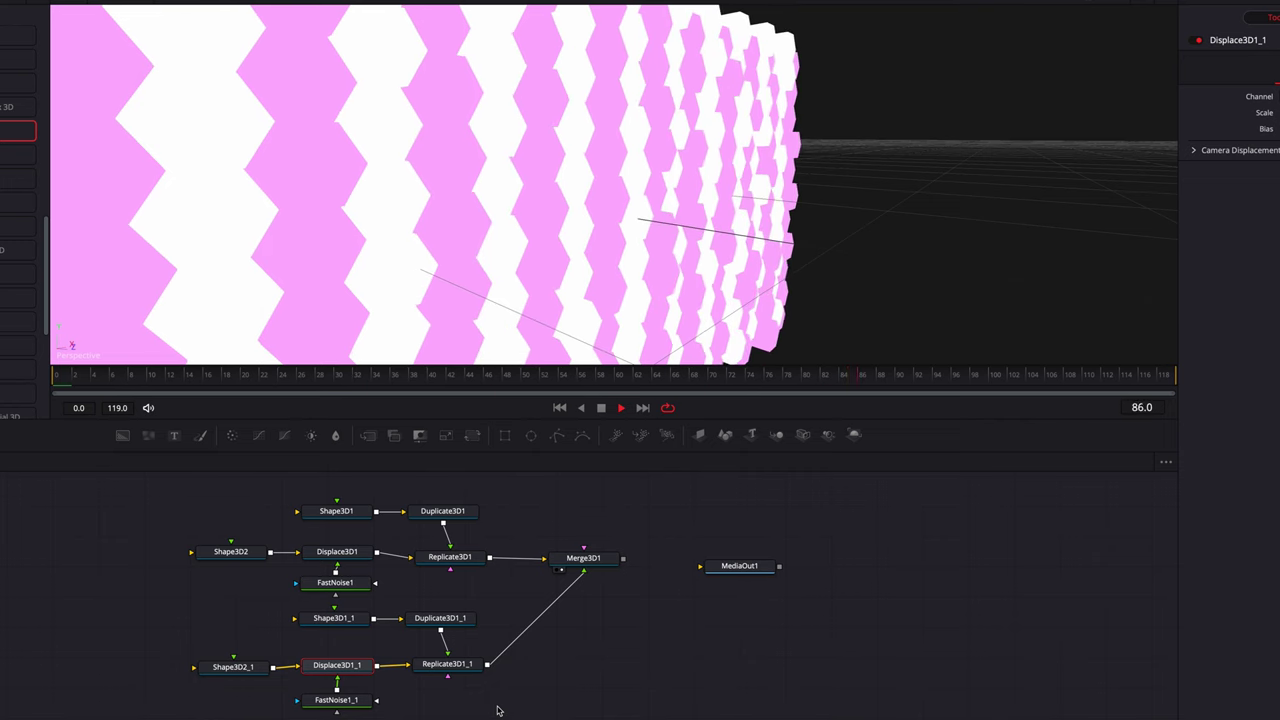
key(space)
drag(80, 380, 42, 381)
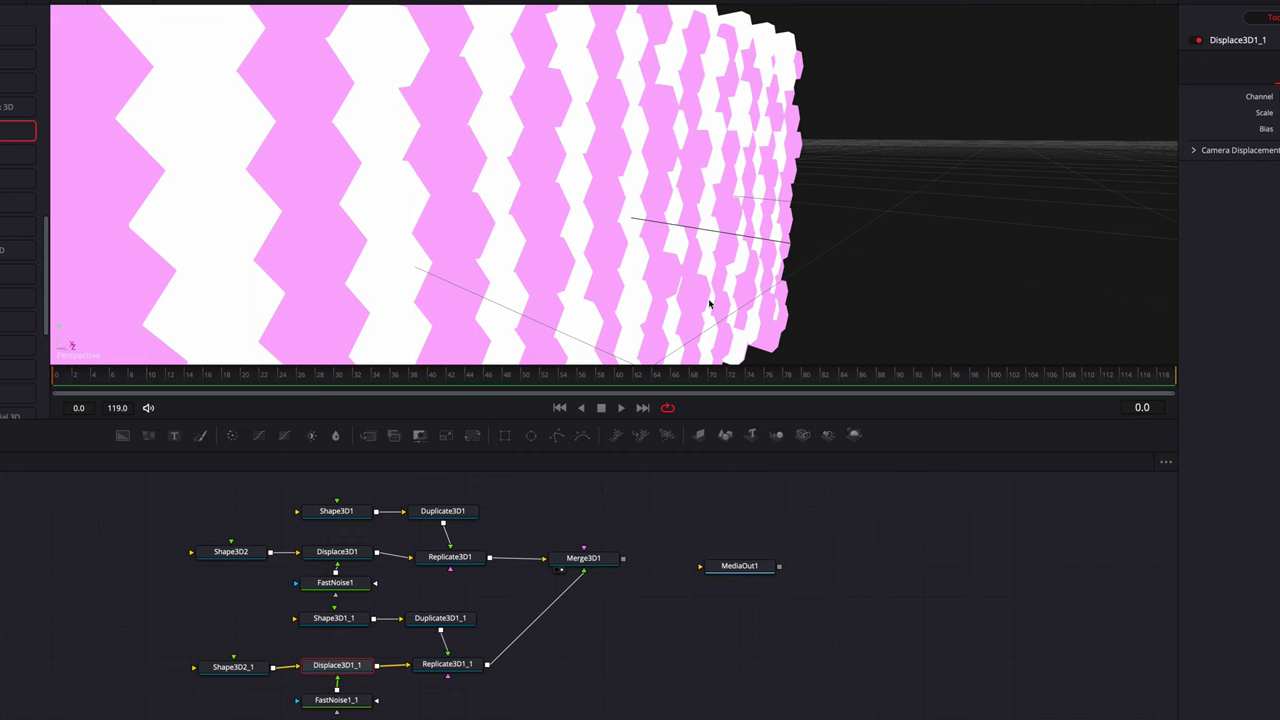
Step: Change the diffuse material colour of Shape3D1_1 to white to match the other hexagons
drag(709, 304, 614, 300)
scroll(592, 302, down, 5)
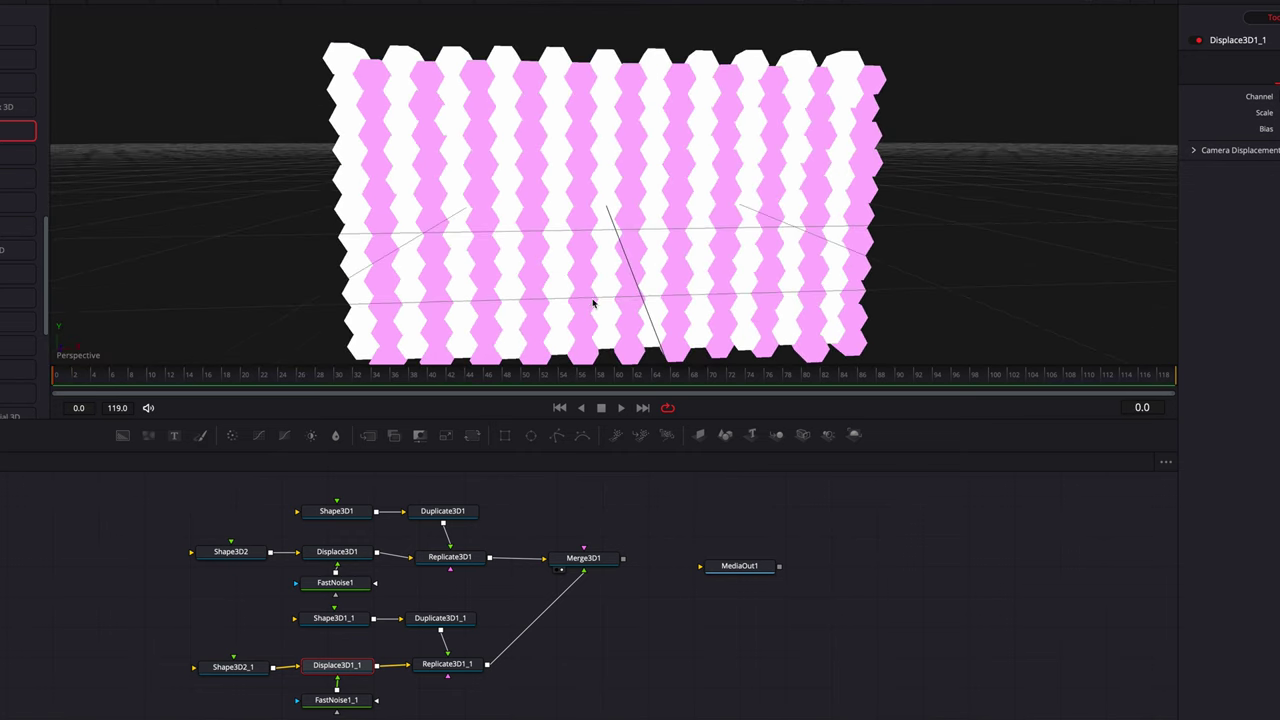
scroll(593, 303, down, 2)
click(340, 621)
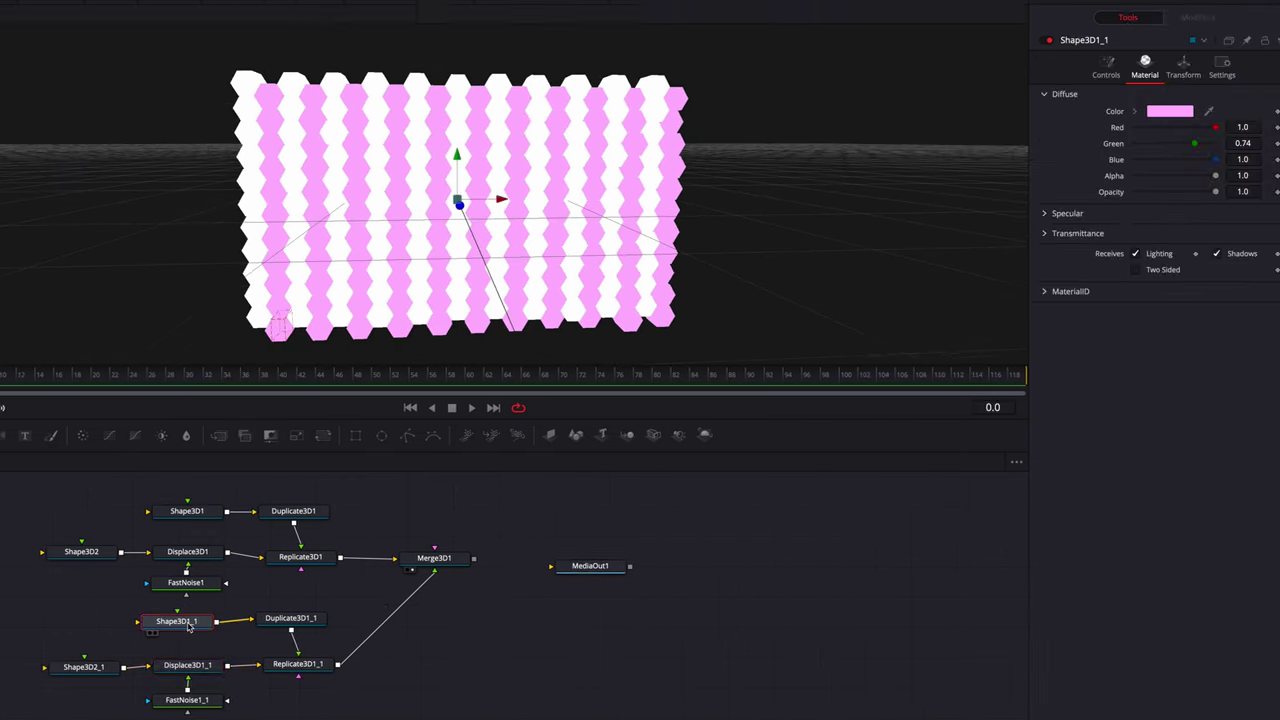
click(1133, 112)
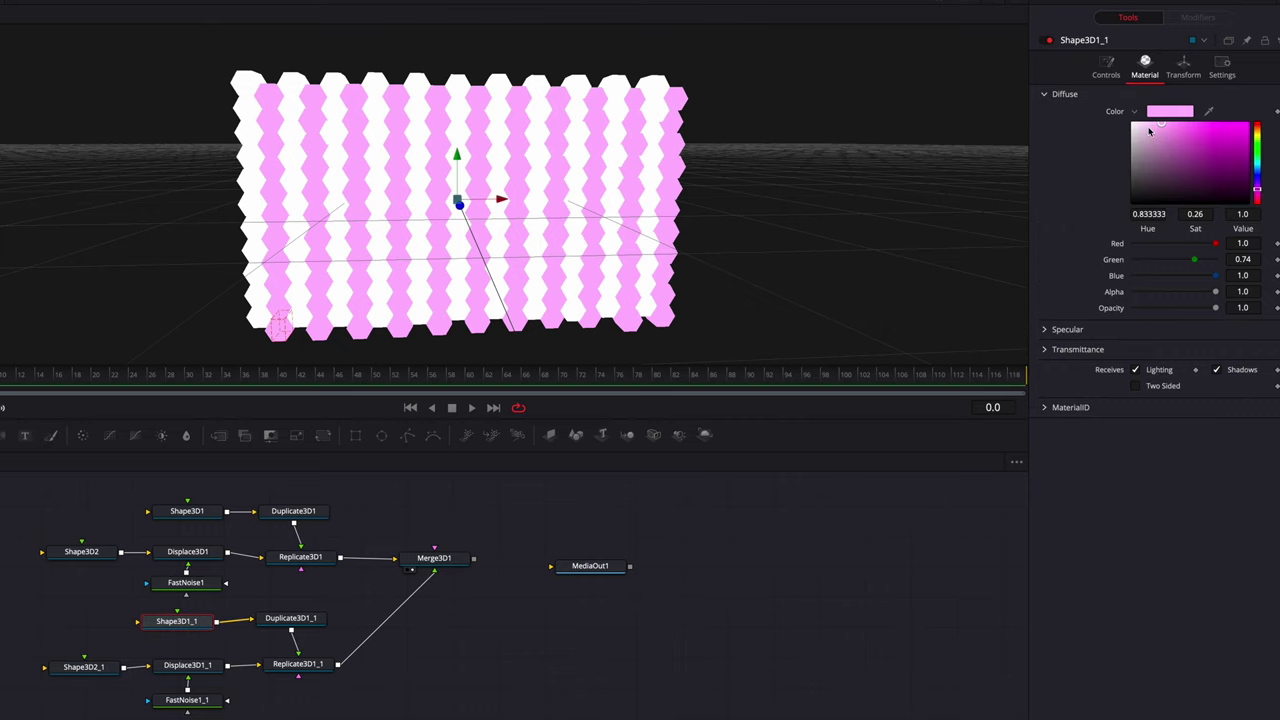
drag(1150, 130, 1117, 118)
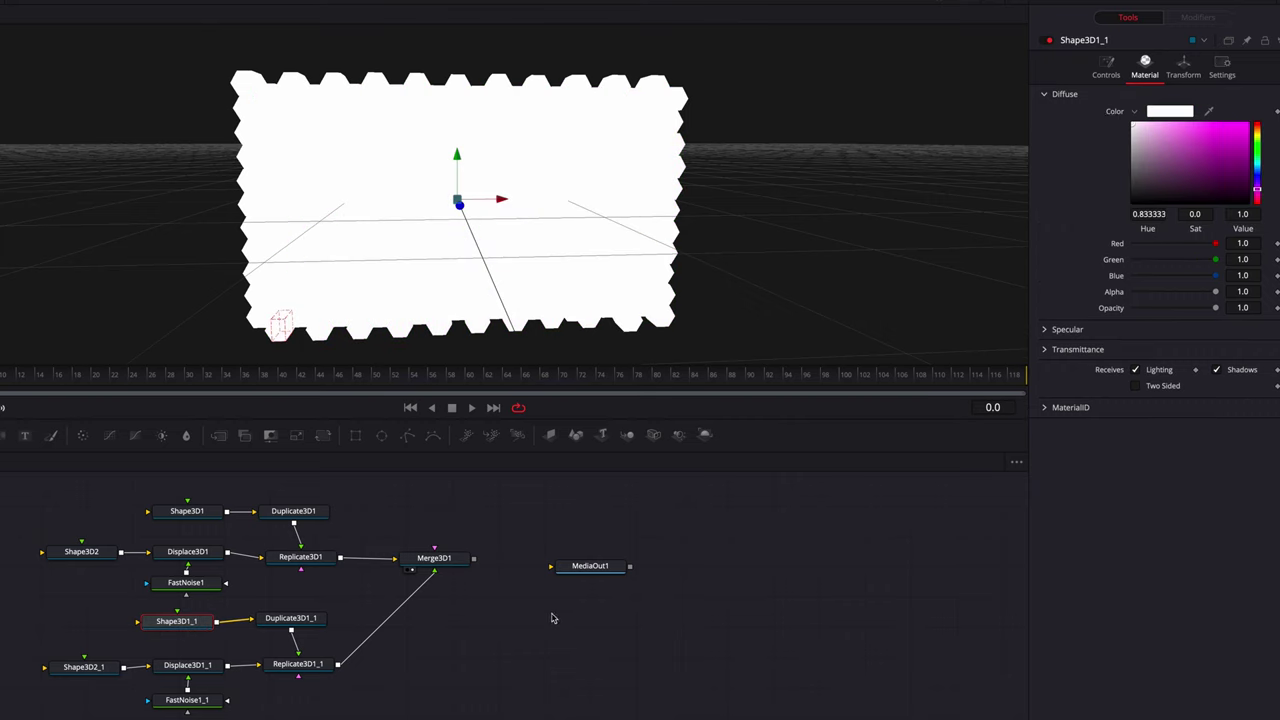
Step: Add a Renderer 3D node between Merge3D1 and MediaOut1, using the OpenGL Renderer type
drag(605, 566, 738, 557)
click(705, 436)
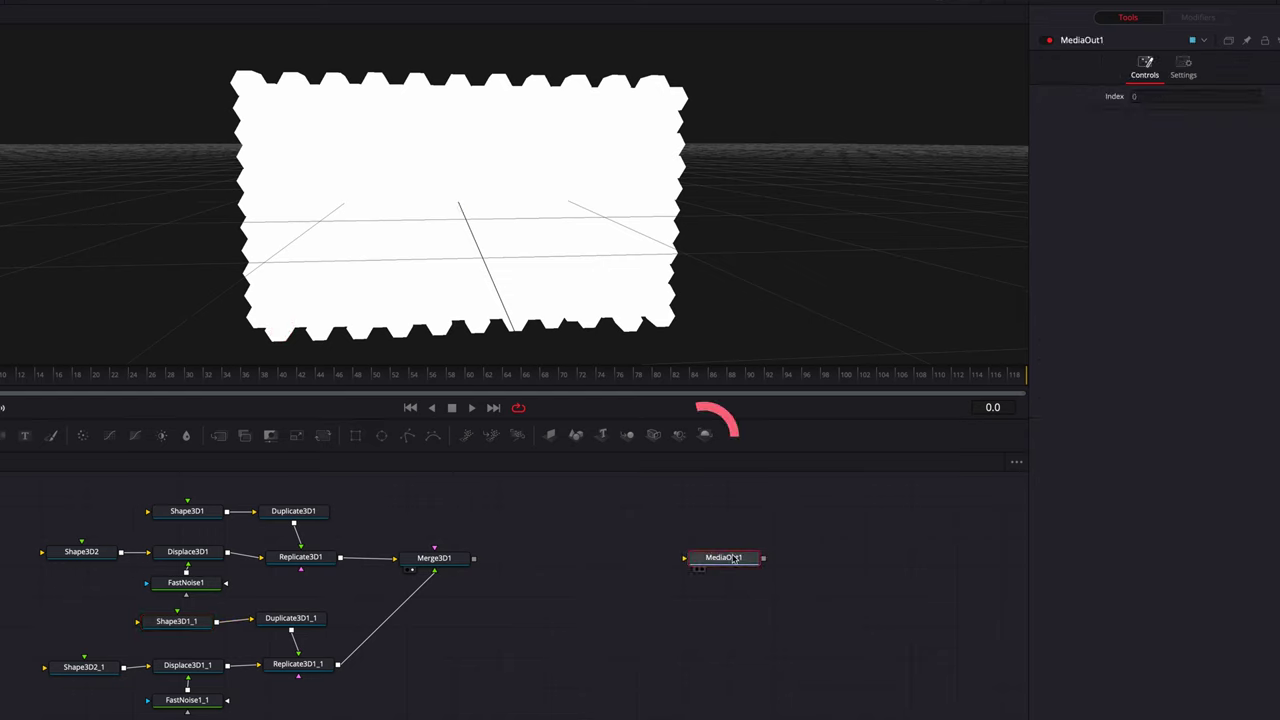
drag(707, 445, 571, 559)
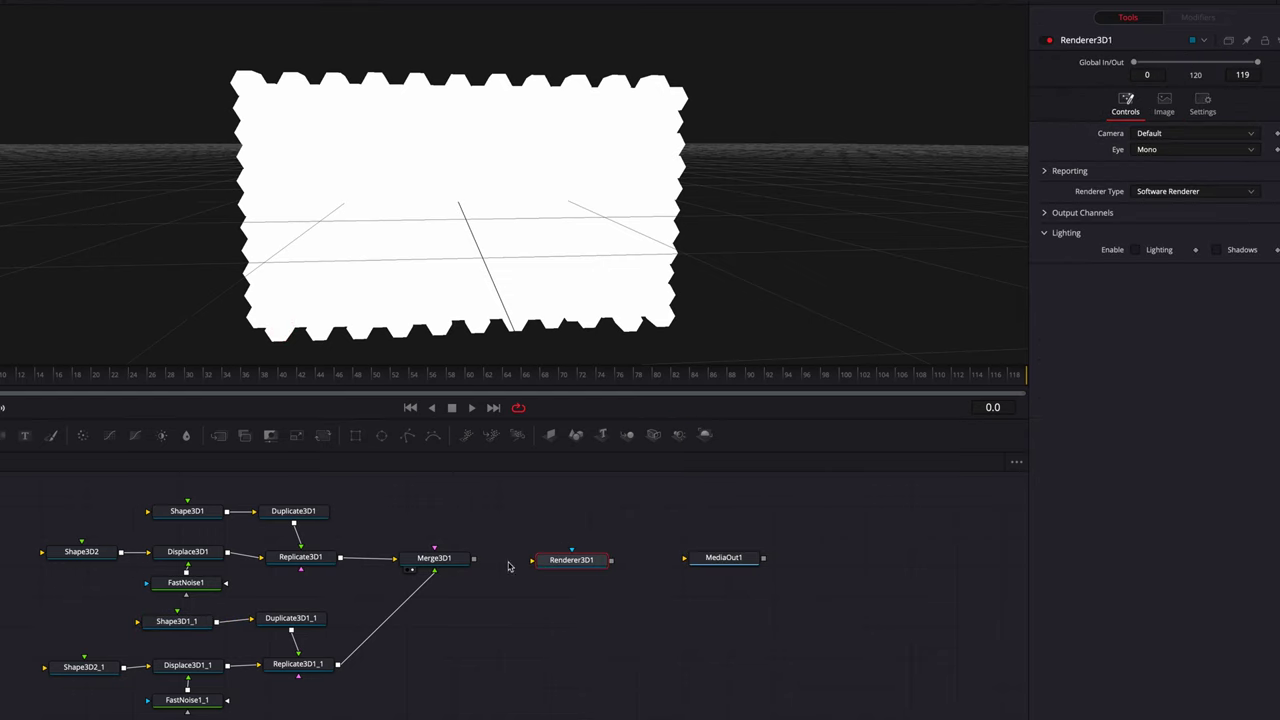
drag(474, 562, 562, 566)
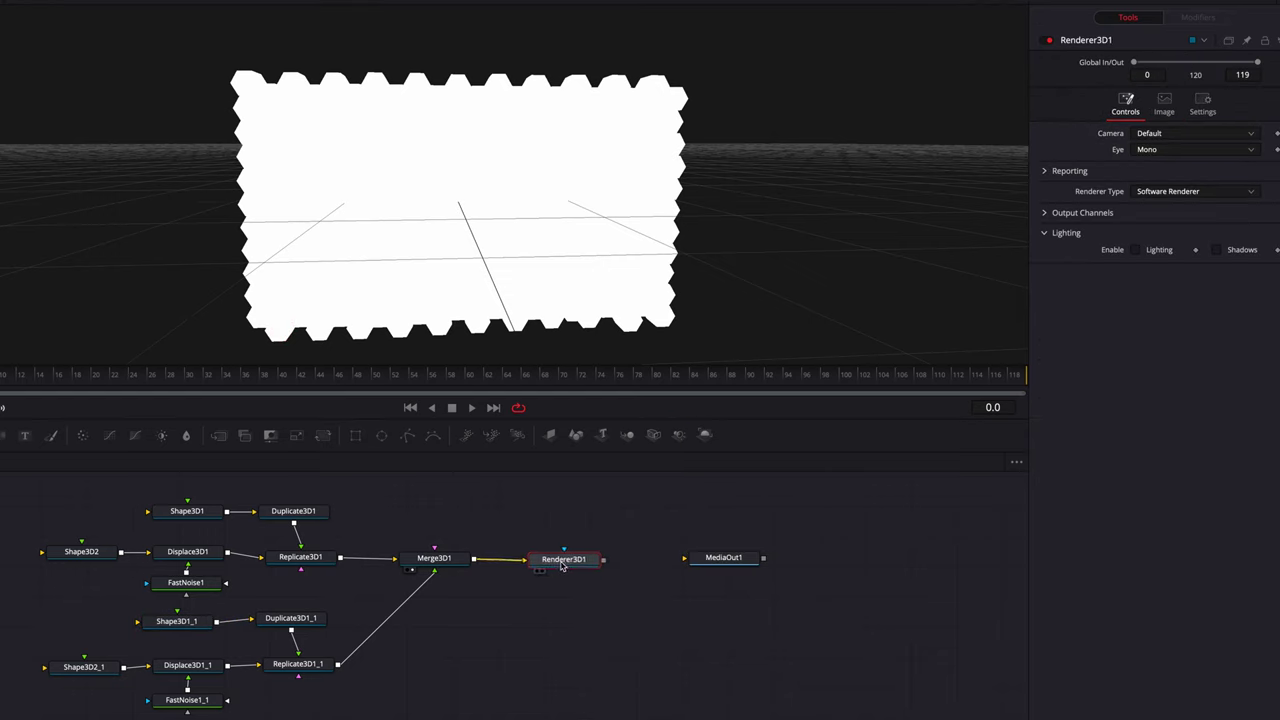
click(1197, 193)
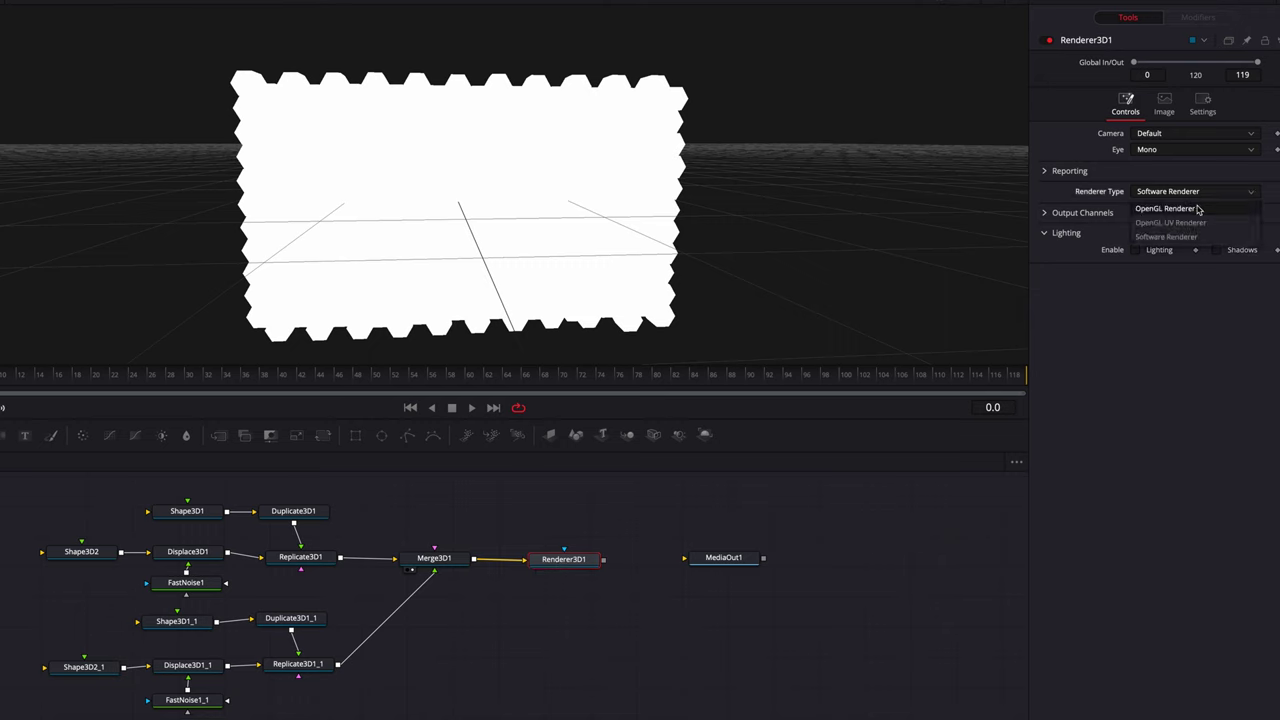
click(1200, 212)
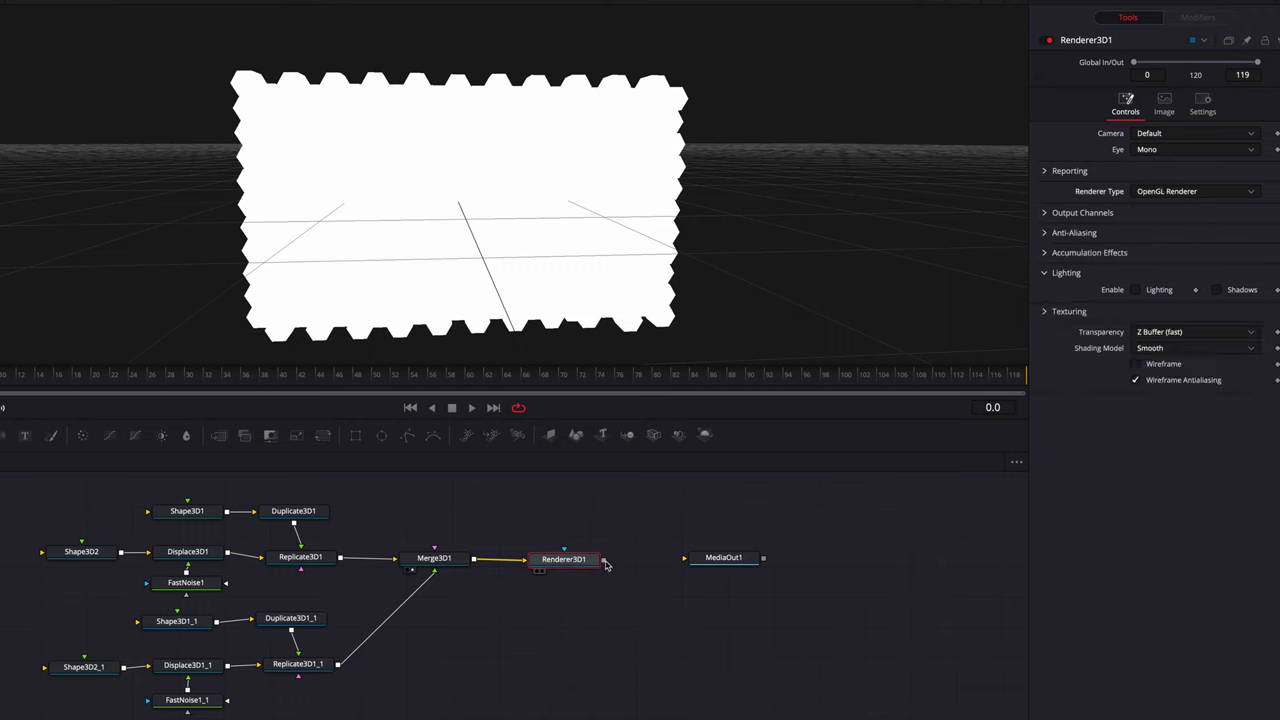
drag(605, 566, 699, 563)
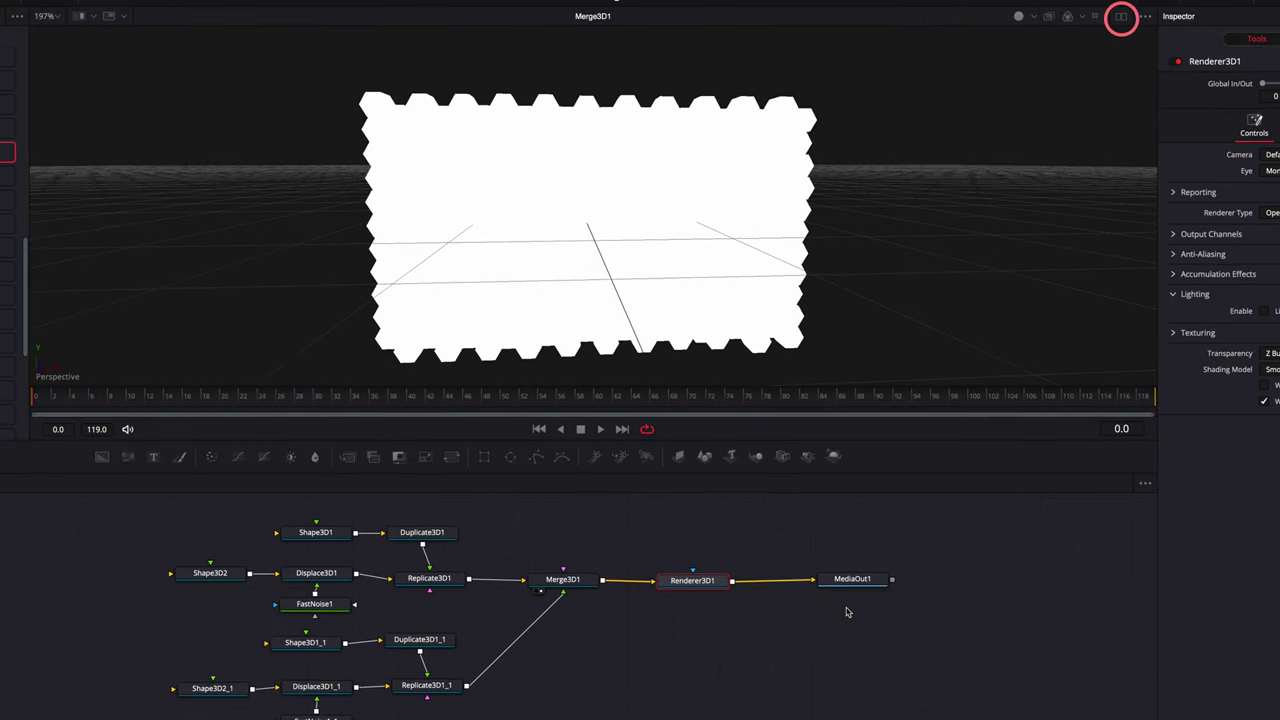
Step: Switch to two viewers, with Merge3D1 in the first and MediaOut1 in the second
click(1121, 16)
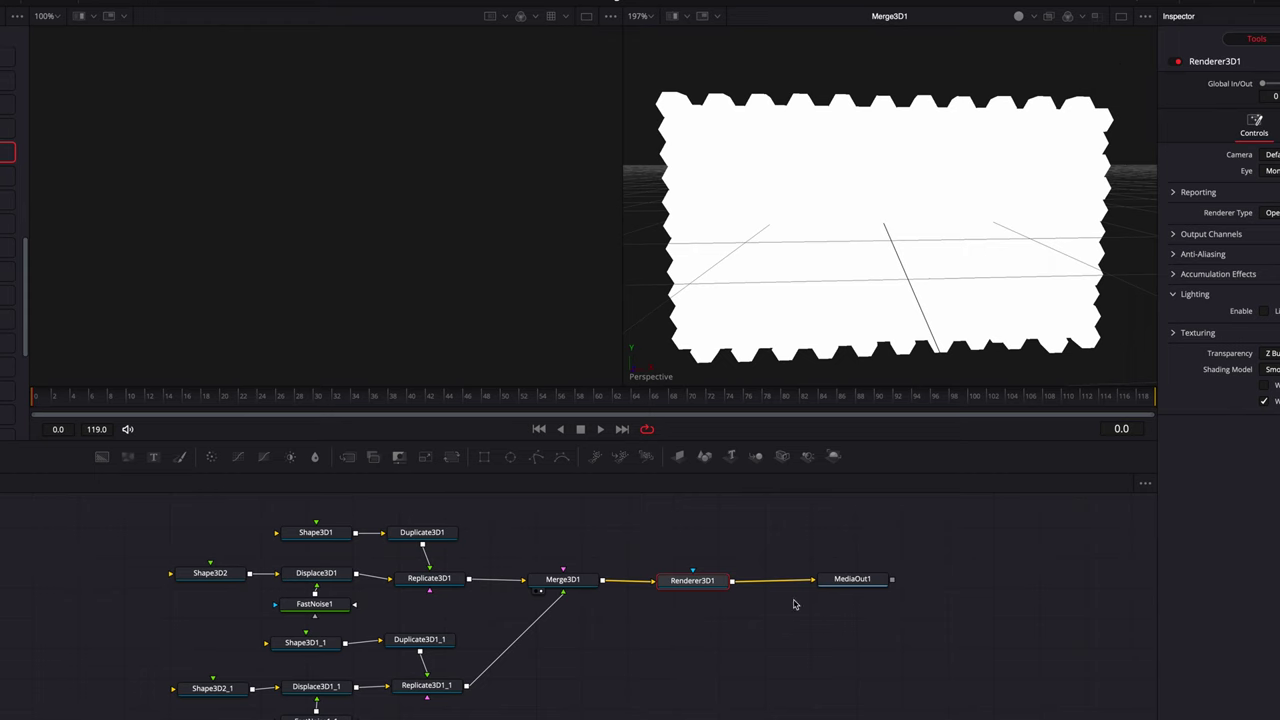
click(570, 585)
key(1)
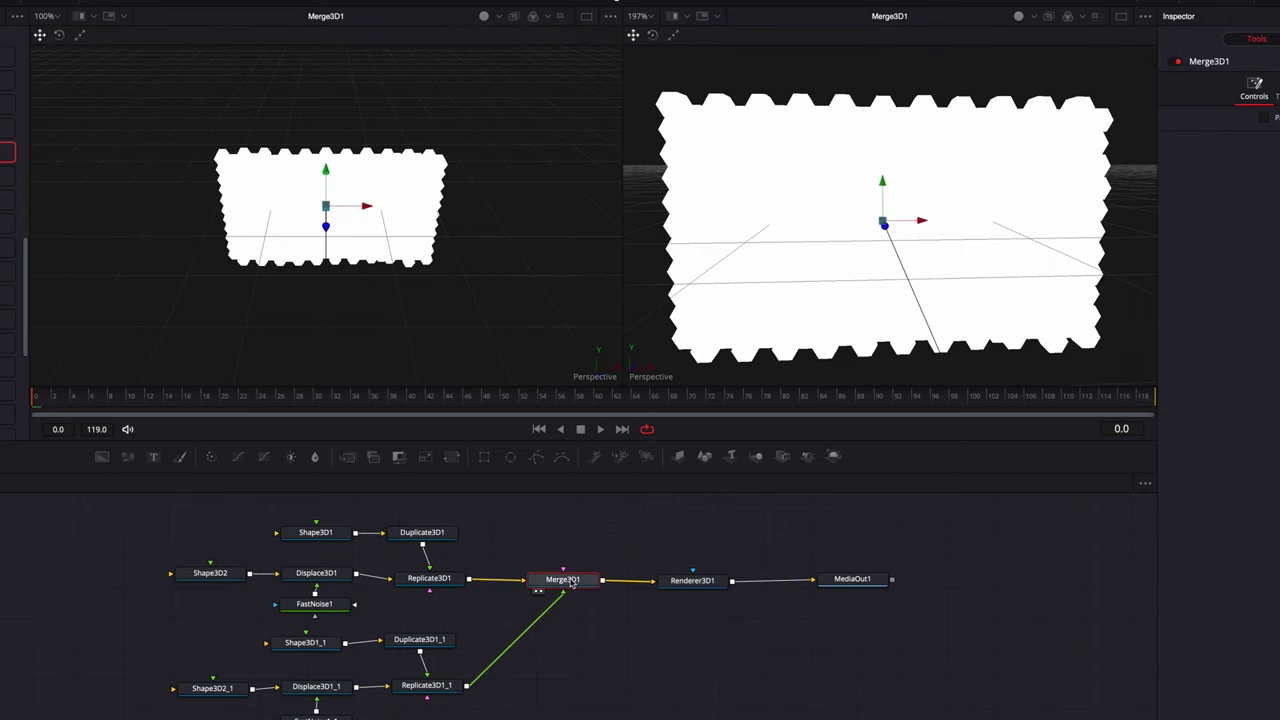
click(856, 582)
key(2)
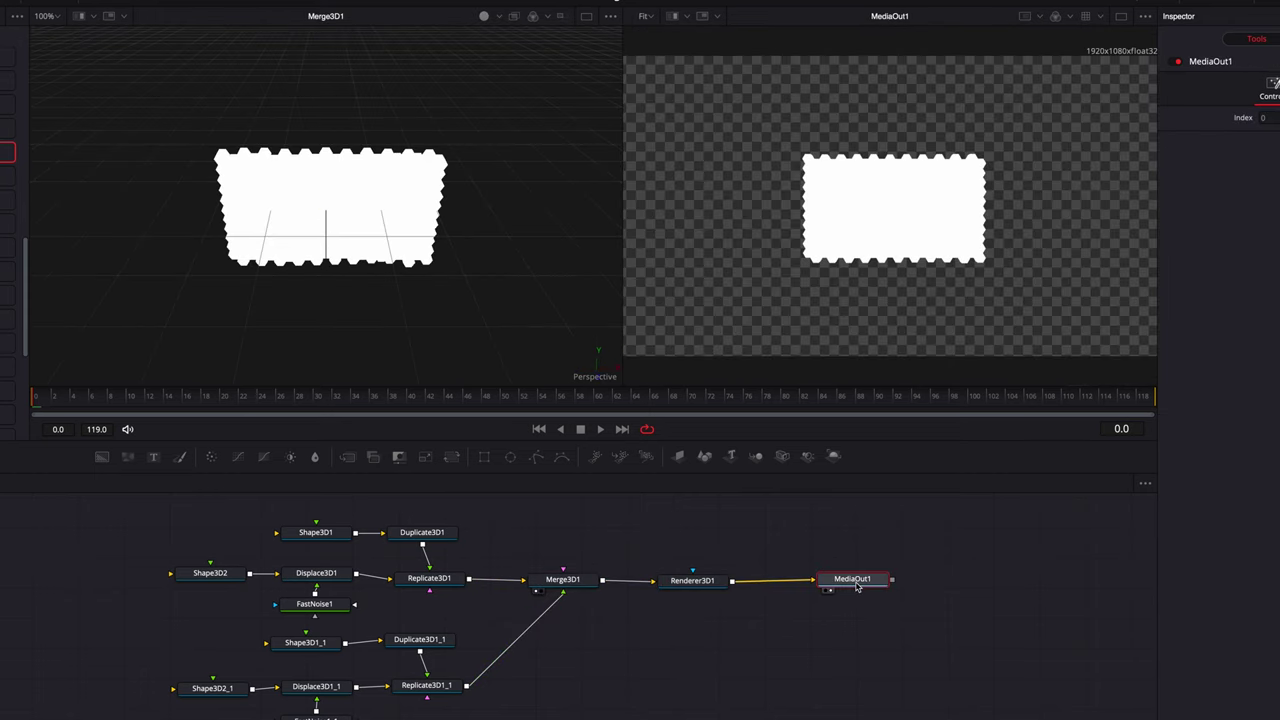
Step: Add a Camera 3D connected to Merge3D1 and pull it back until the hexagon grid fills the rendered frame
drag(573, 584, 571, 587)
click(783, 457)
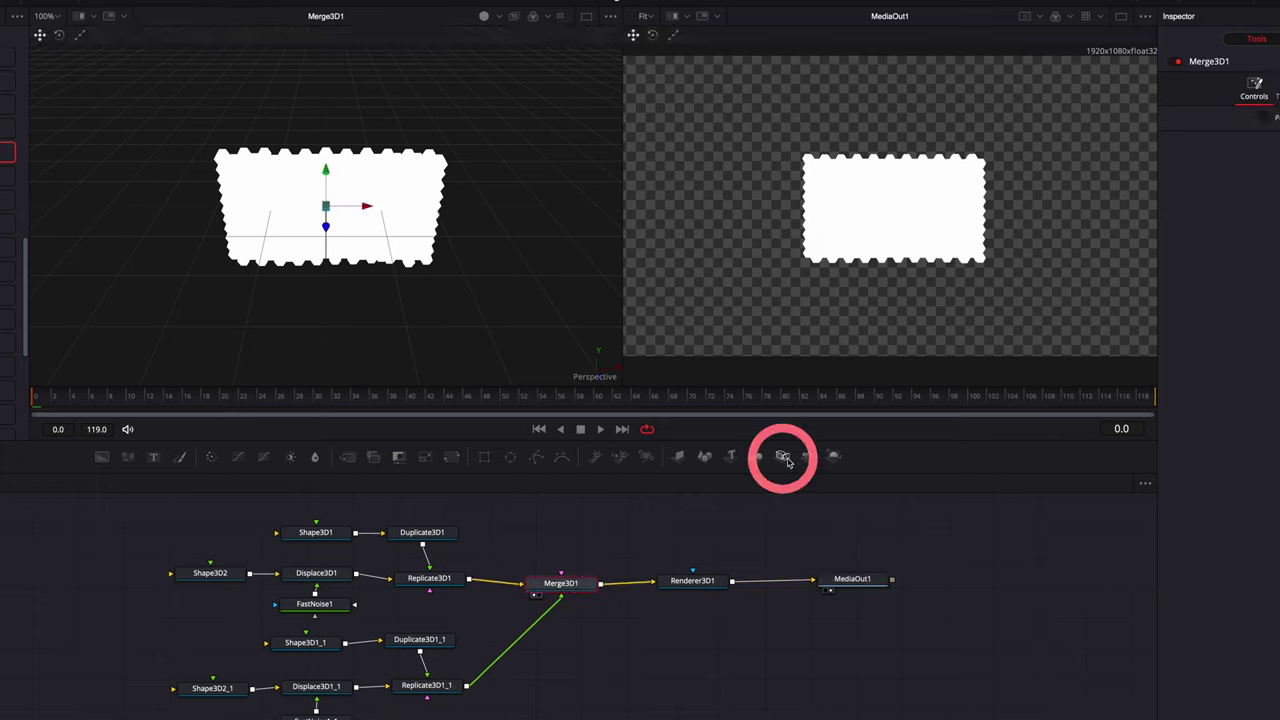
drag(786, 461, 558, 580)
drag(552, 536, 544, 533)
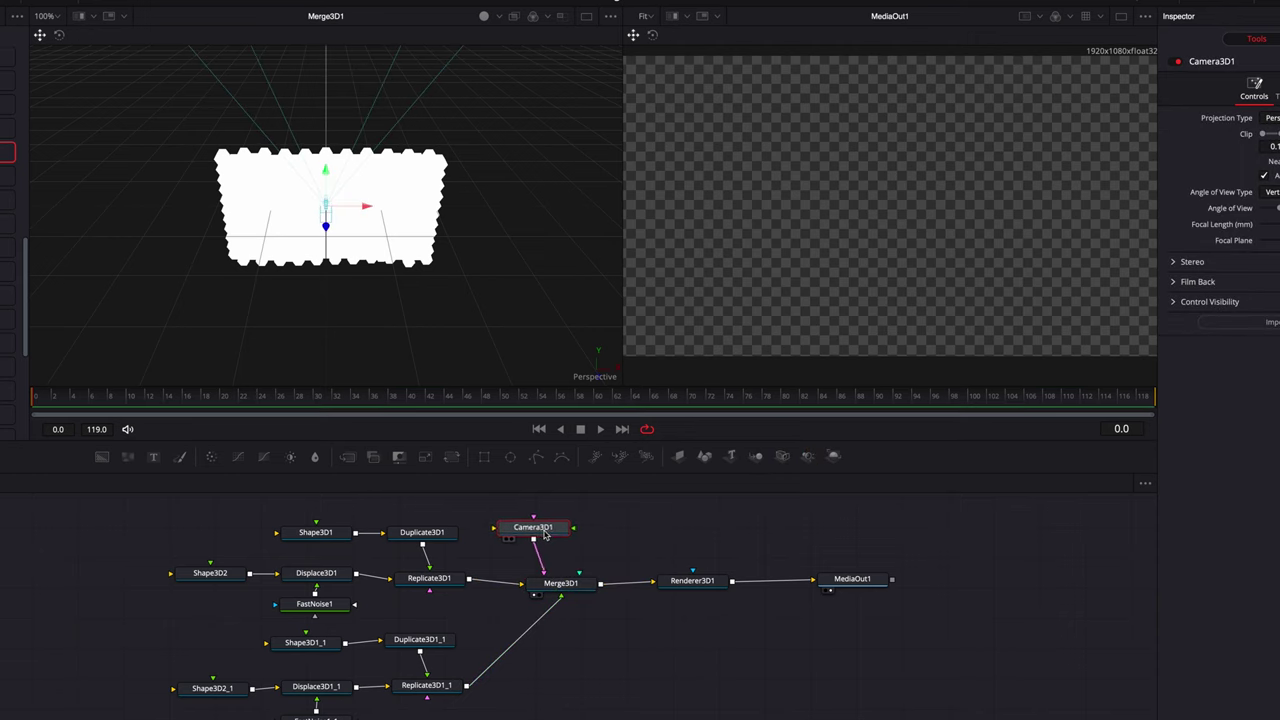
drag(333, 233, 482, 228)
drag(409, 245, 491, 253)
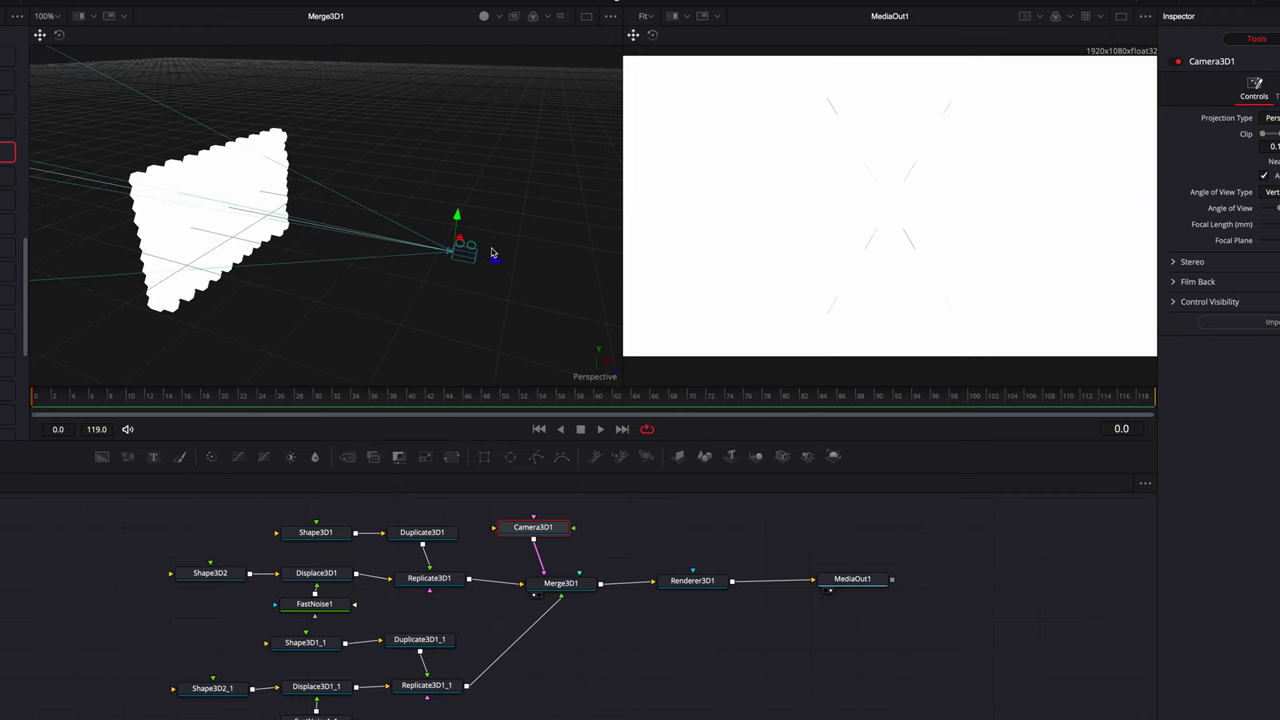
Step: Colour Shape3D1_1 red with saturation 0.738 to check the camera framing, and select Camera3D1
click(305, 642)
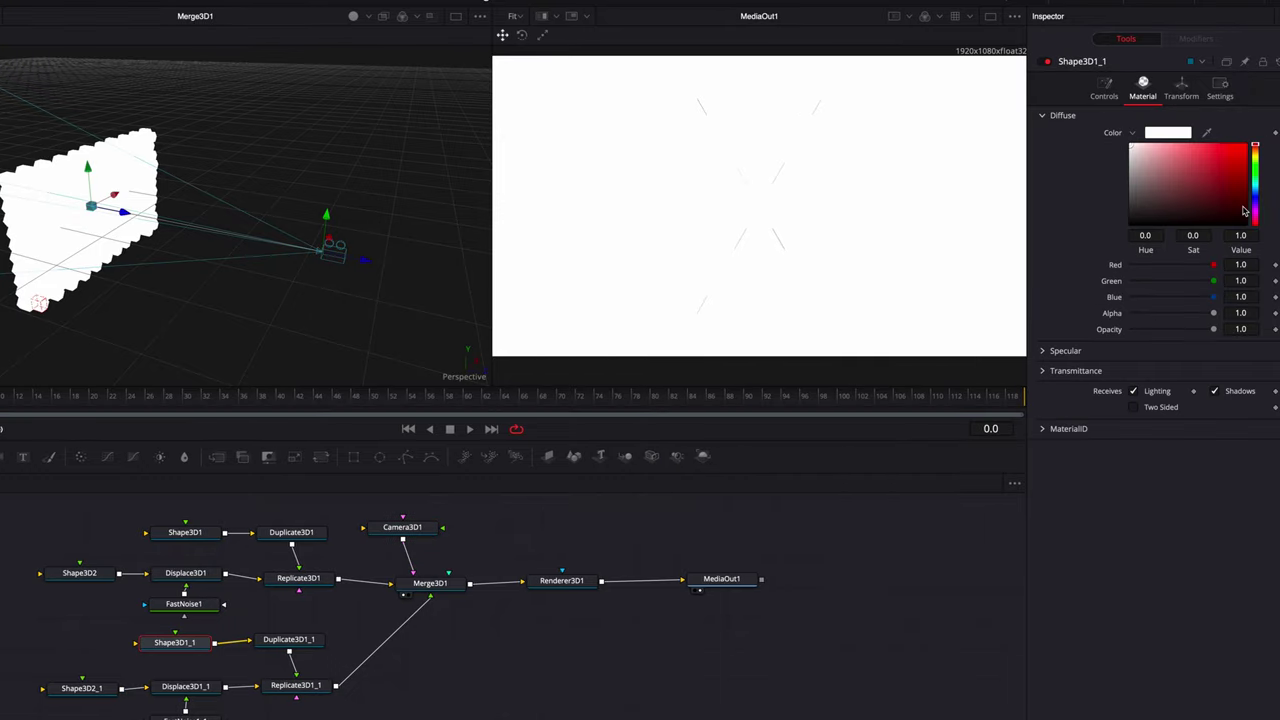
click(1217, 148)
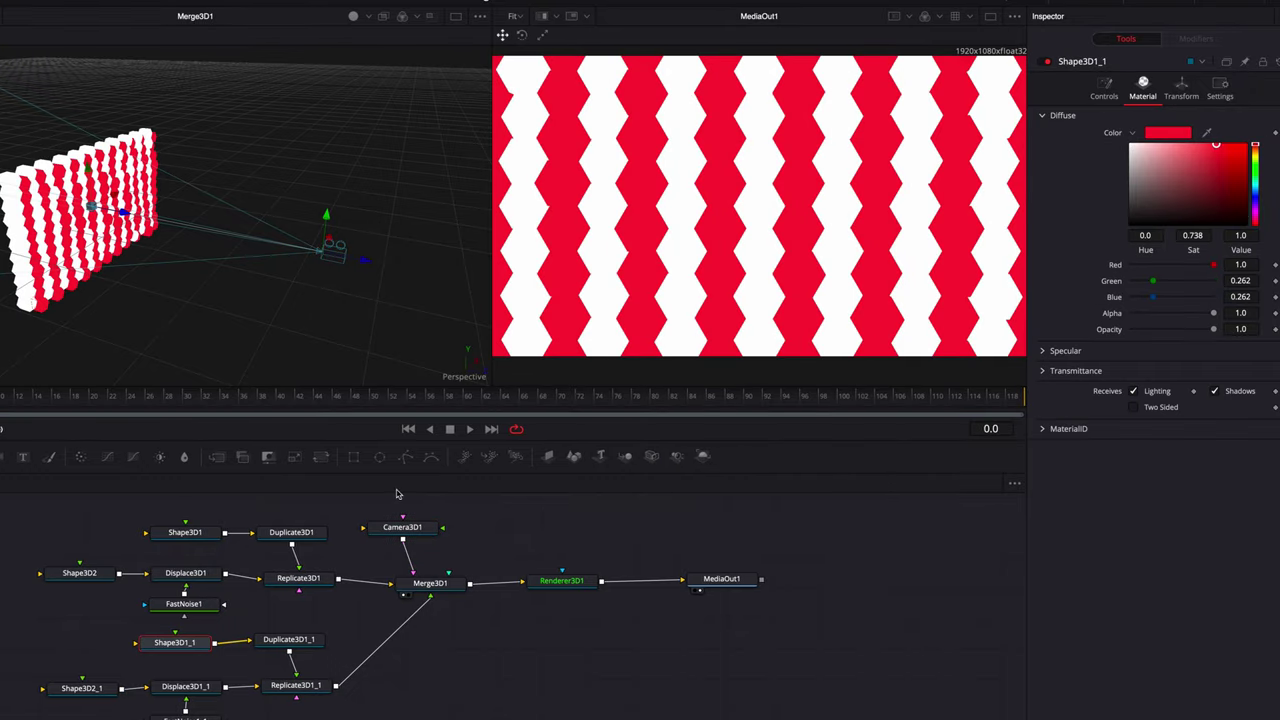
click(416, 533)
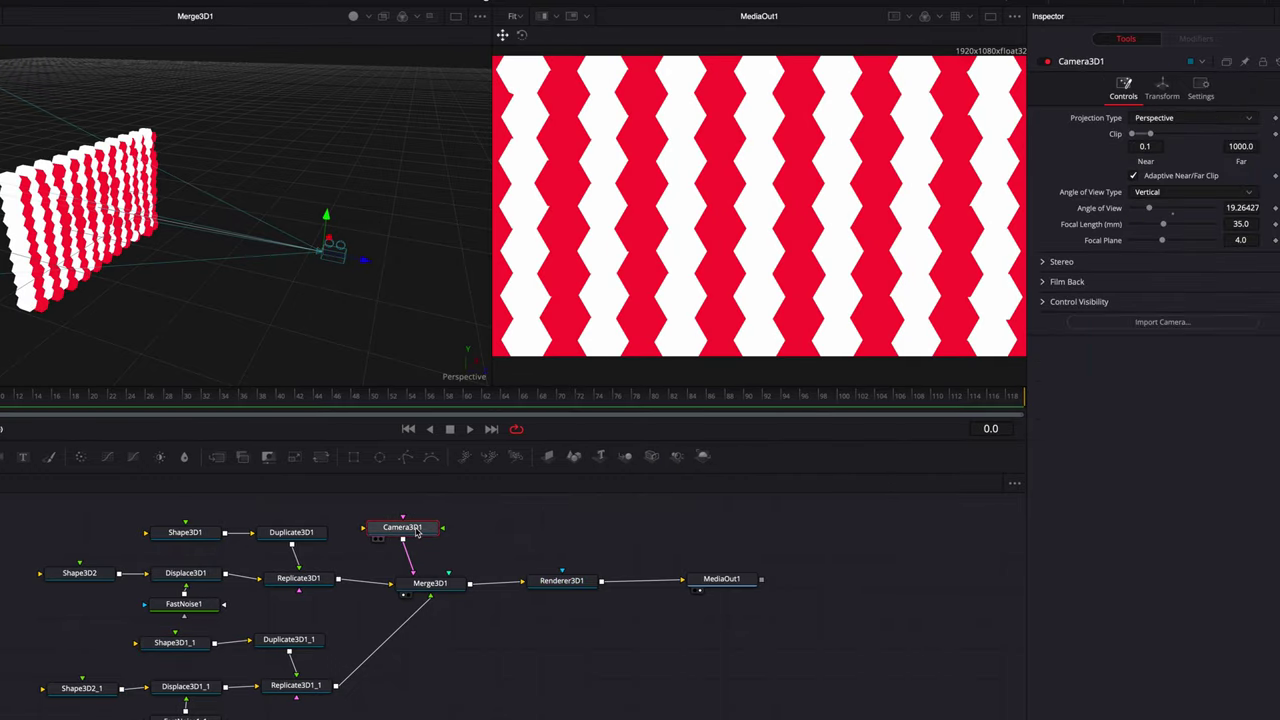
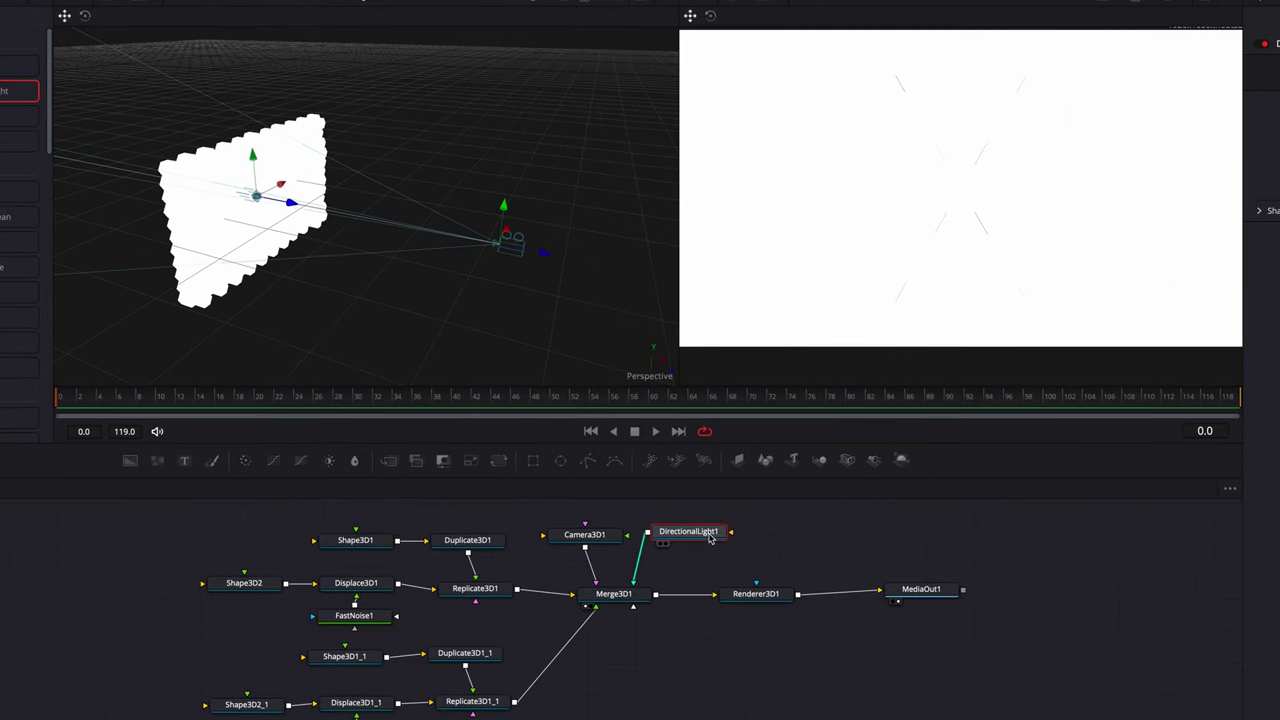
Step: Turn on shadows in the 3D options of the viewer showing Merge3D1
right_click(463, 161)
mouse_move(527, 213)
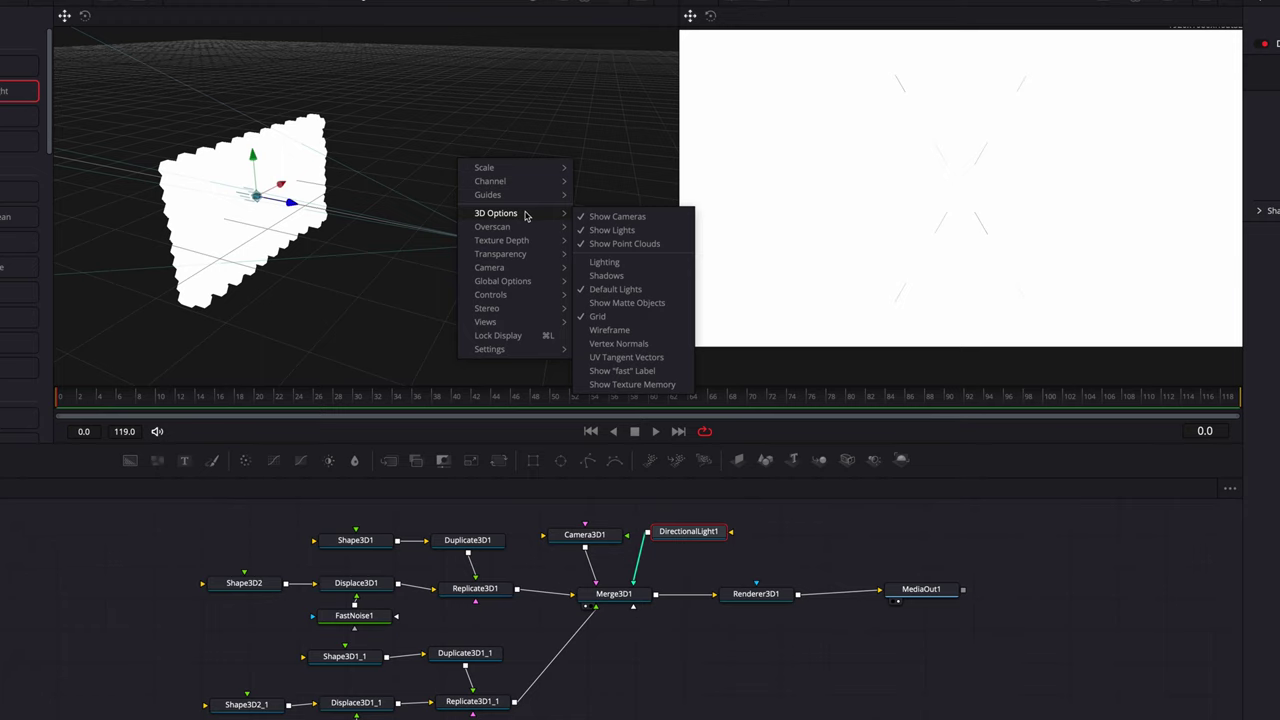
click(672, 279)
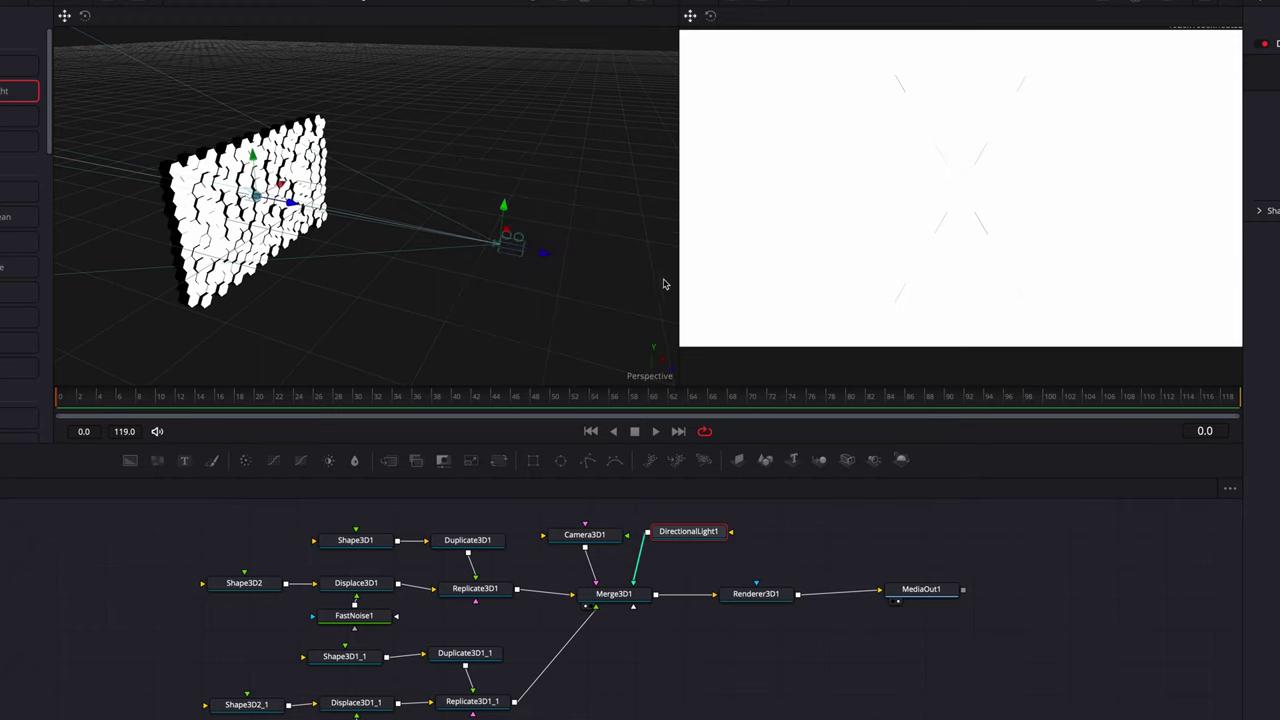
Step: Enable lighting and shadows in Renderer3D1
click(551, 600)
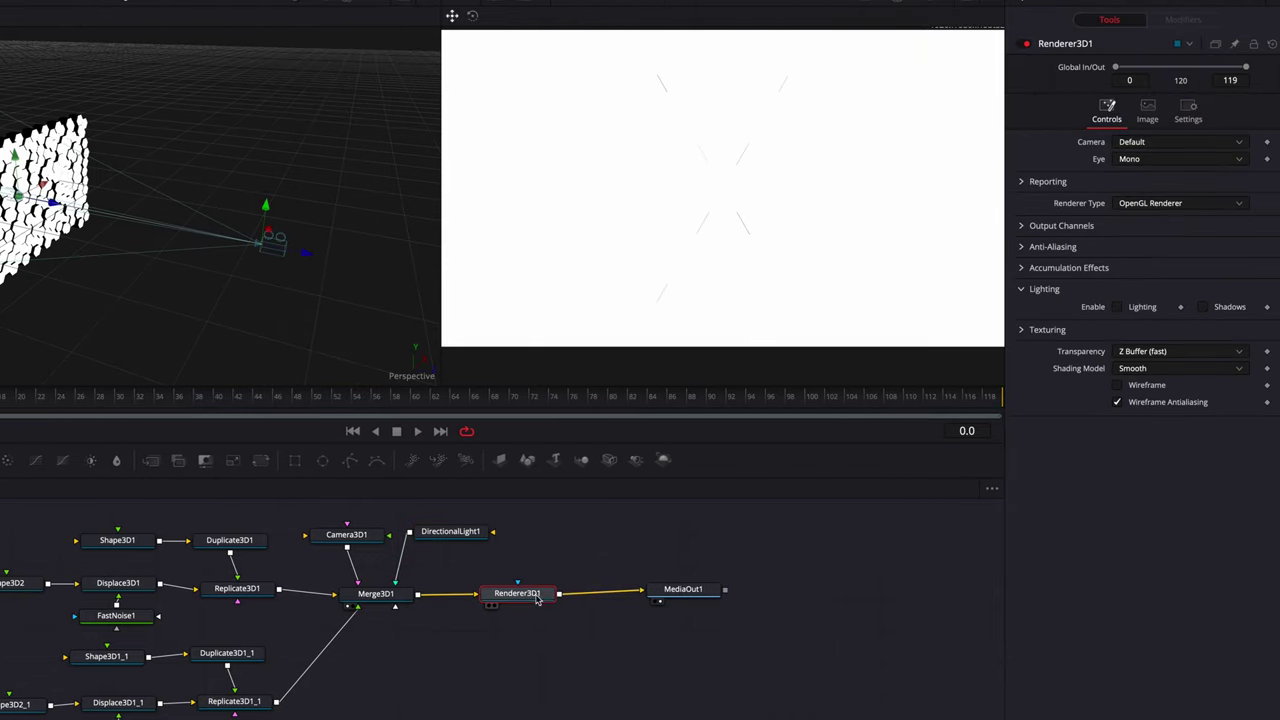
click(1118, 308)
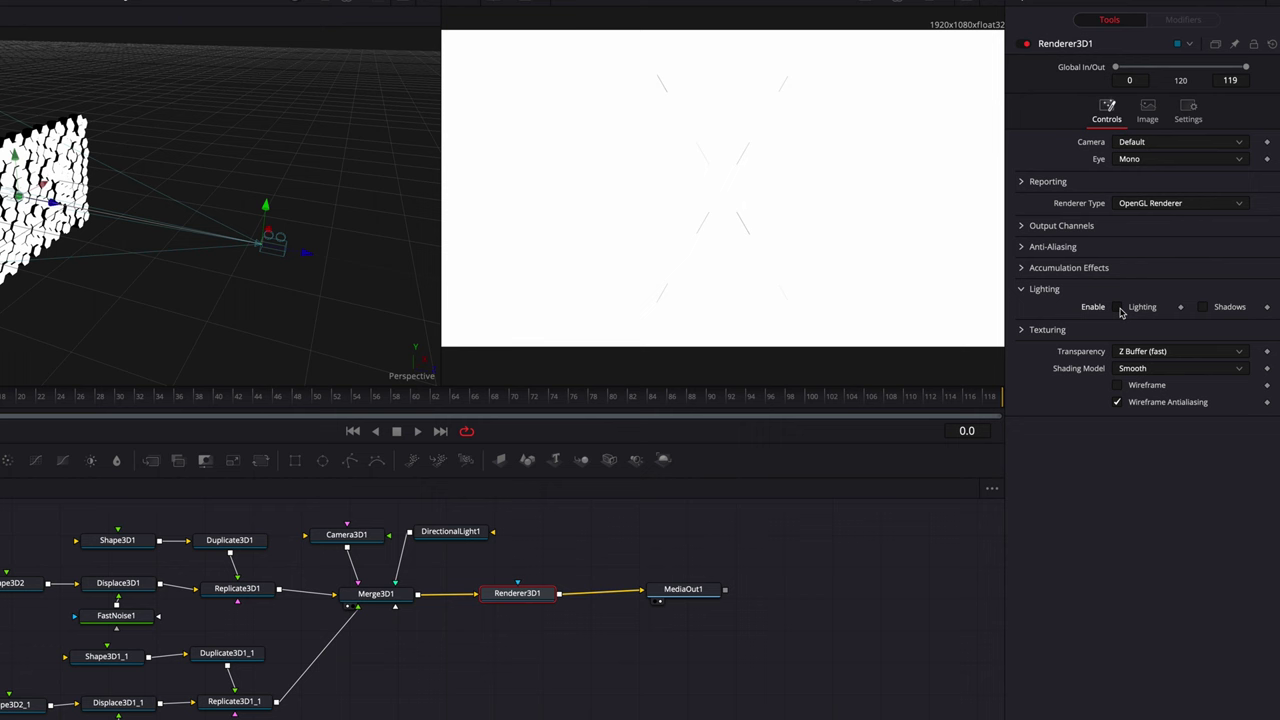
click(1203, 308)
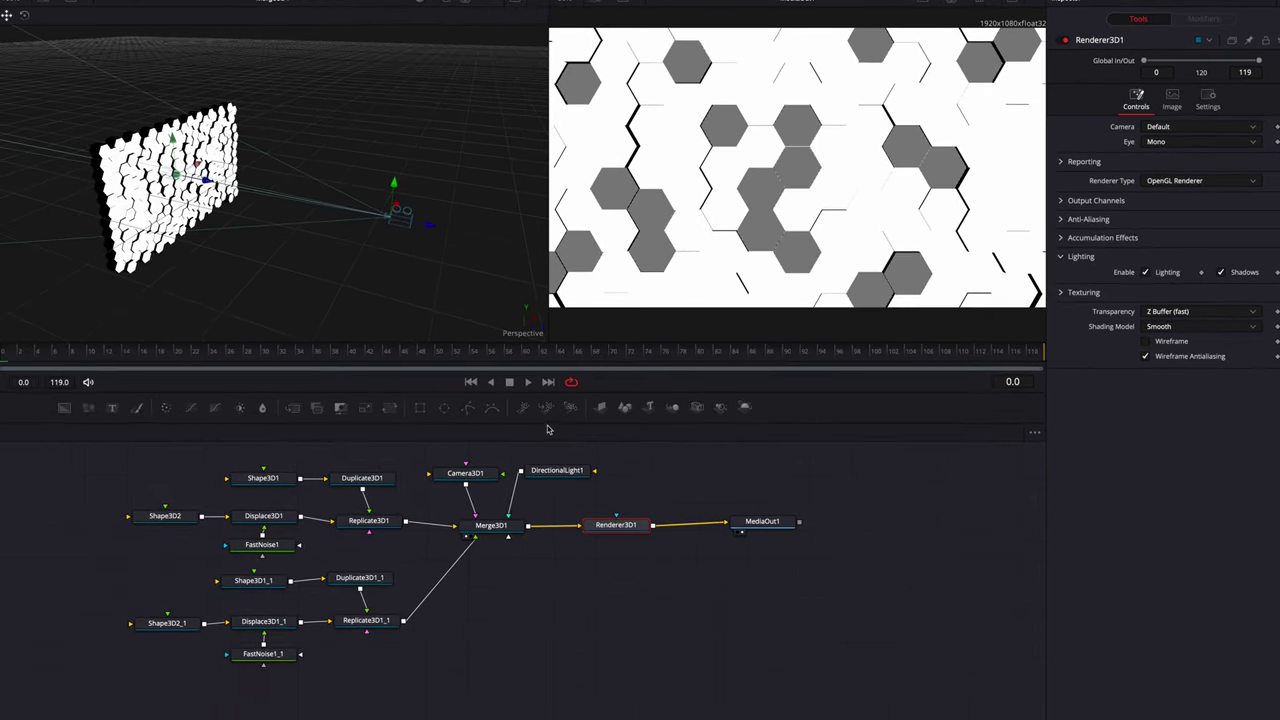
Step: Set the Y rotation of DirectionalLight1 to -26.1 and open its colour and intensity settings
click(580, 472)
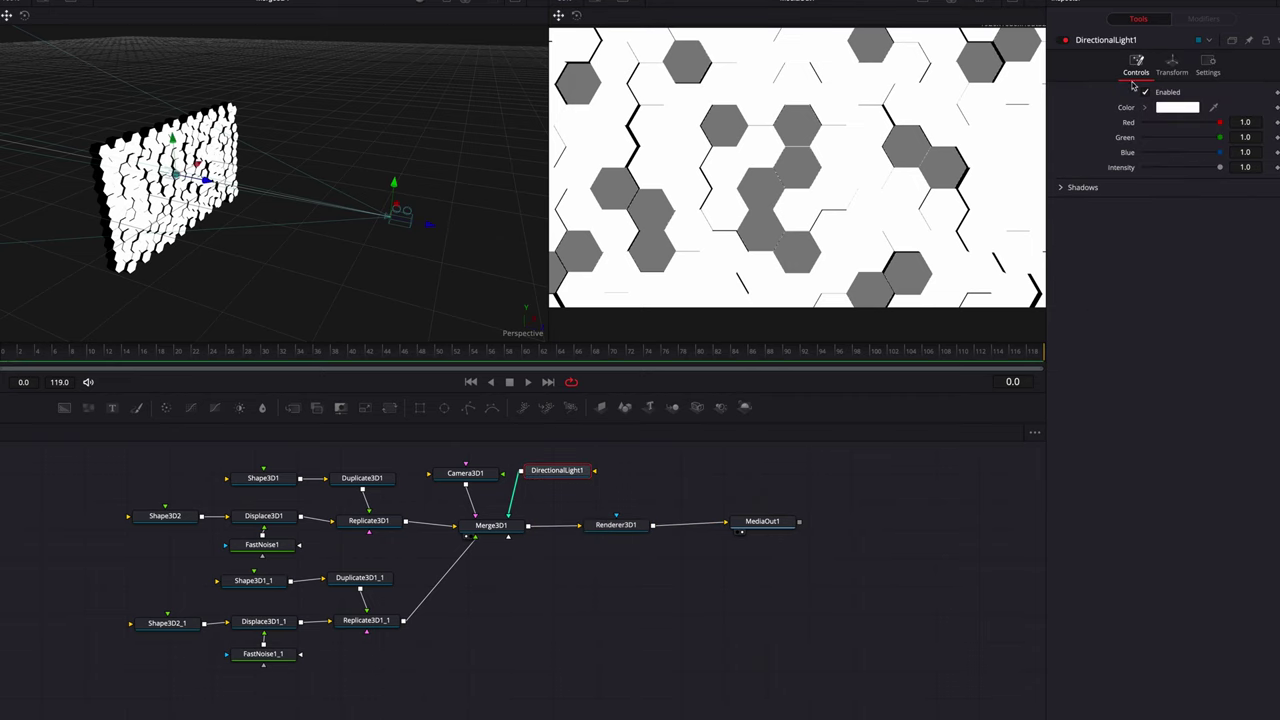
click(1172, 68)
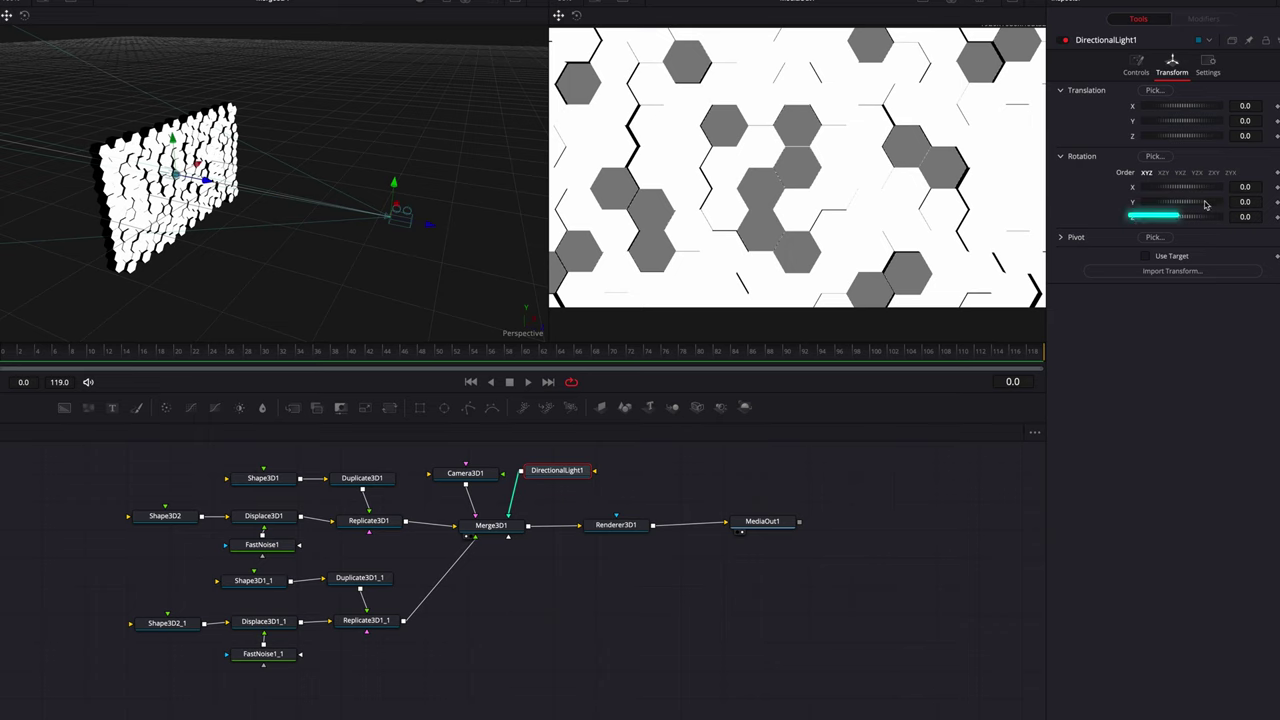
drag(1205, 204, 1200, 206)
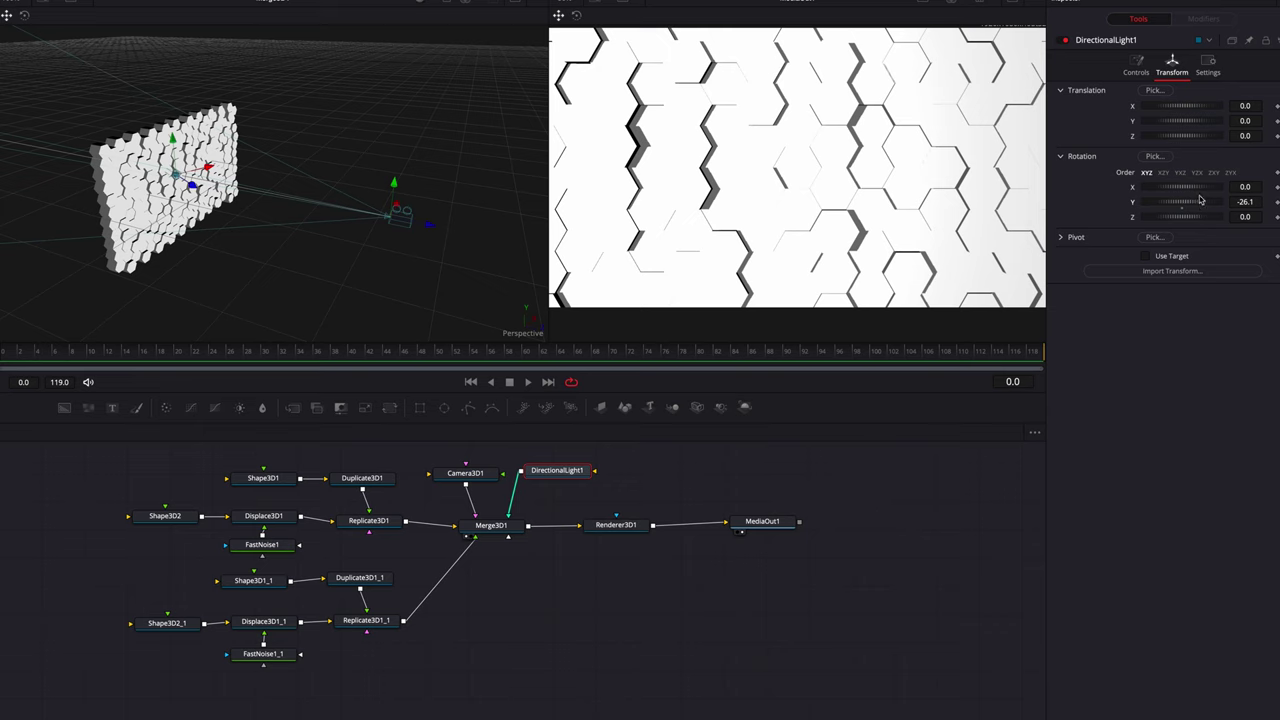
click(1140, 72)
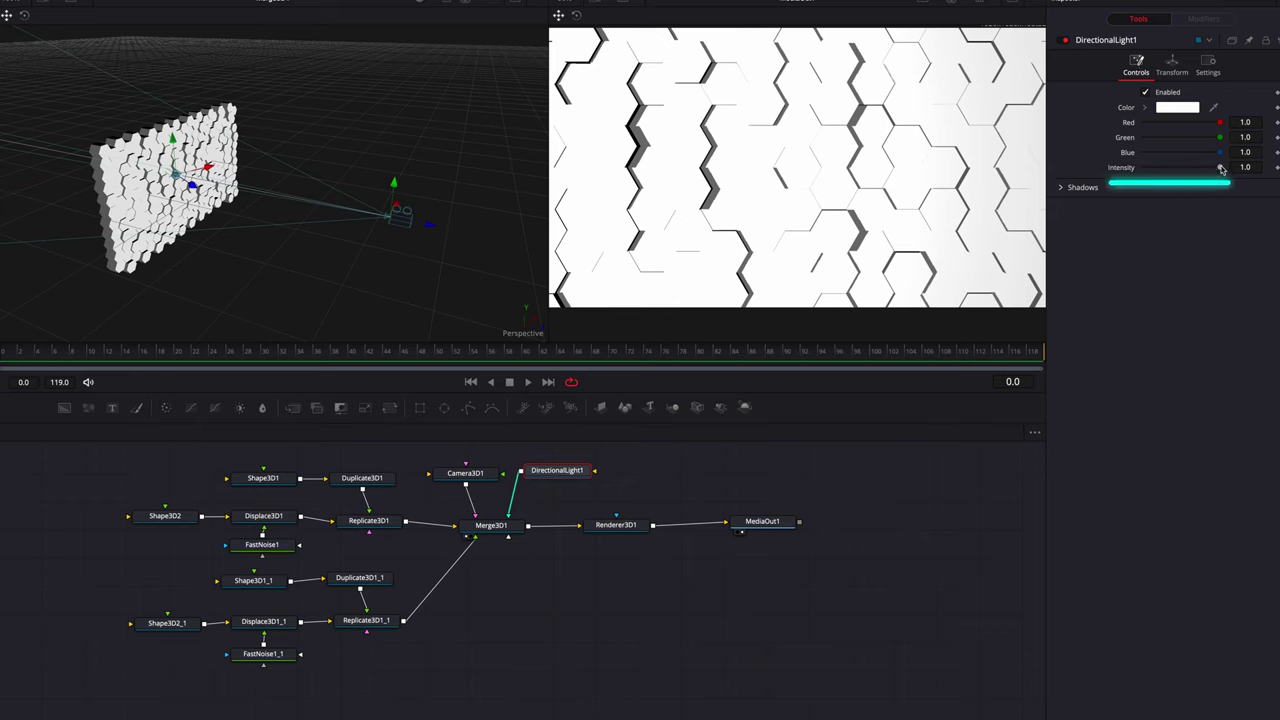
Step: Set the intensity of DirectionalLight1 to 0.646 and its shadow density to 0.858
drag(1221, 170, 1194, 171)
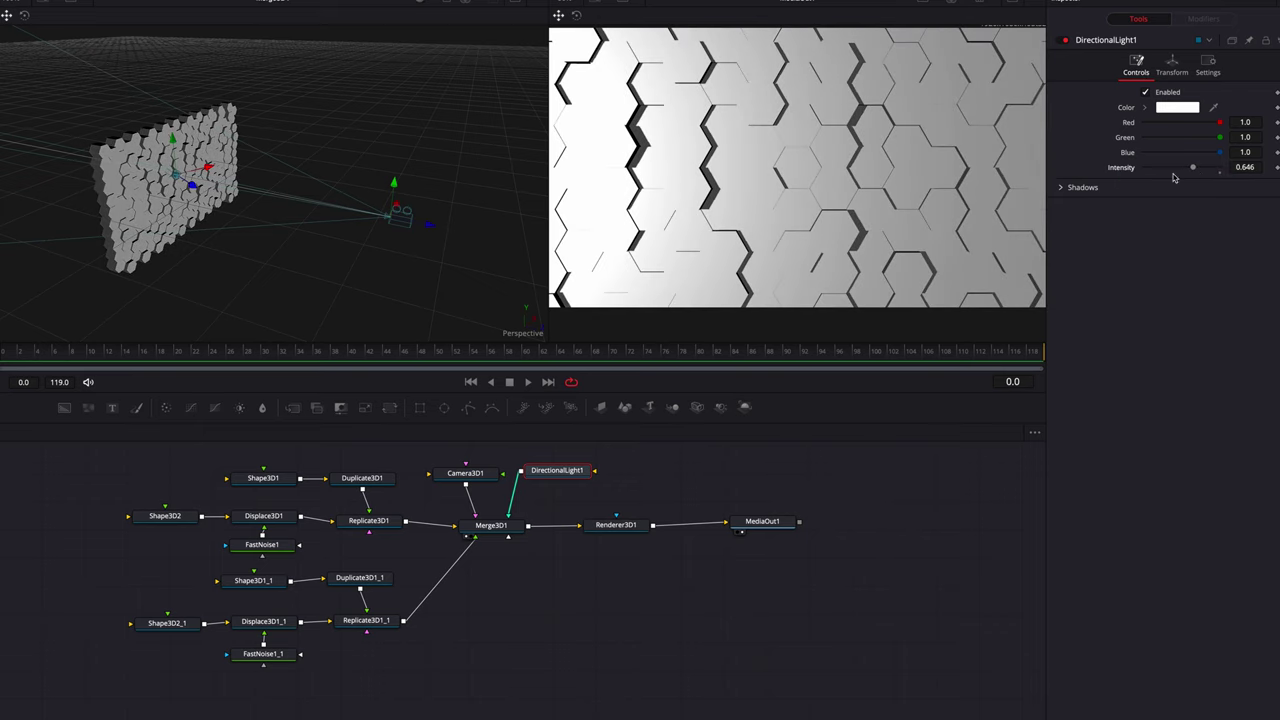
click(1060, 188)
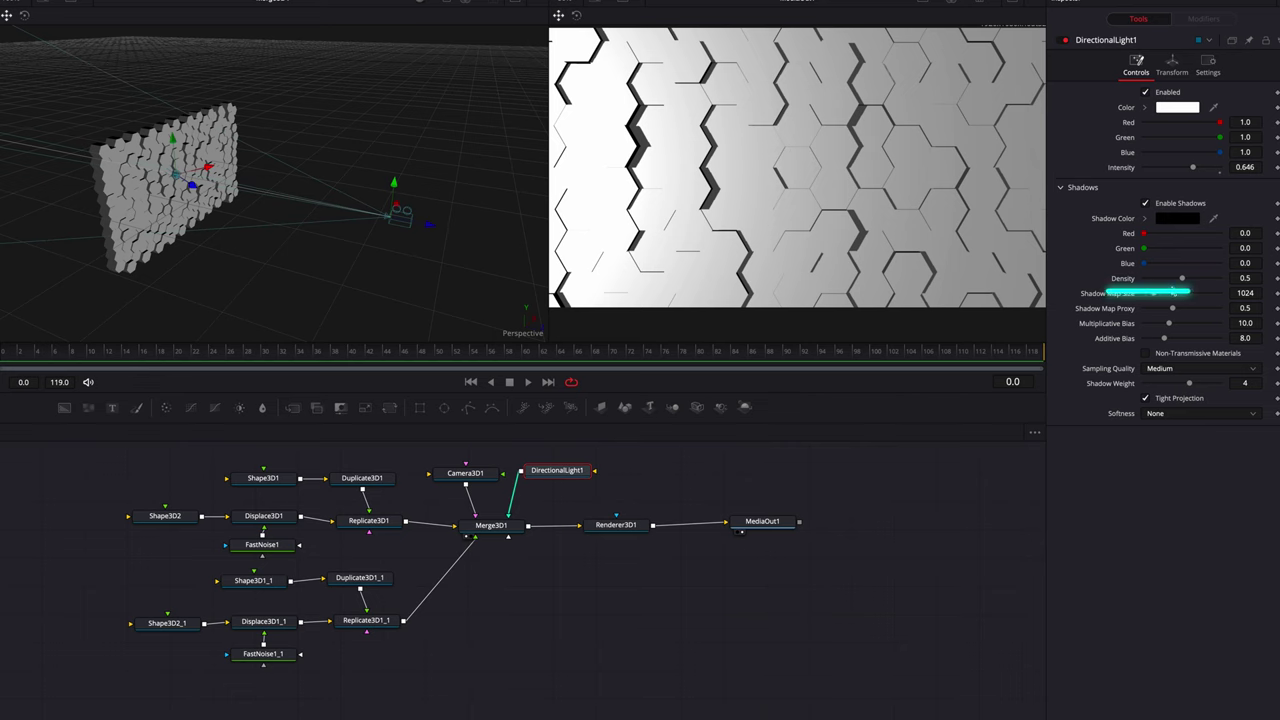
mouse_move(1221, 279)
mouse_down()
mouse_move(1186, 281)
mouse_move(1208, 282)
mouse_up()
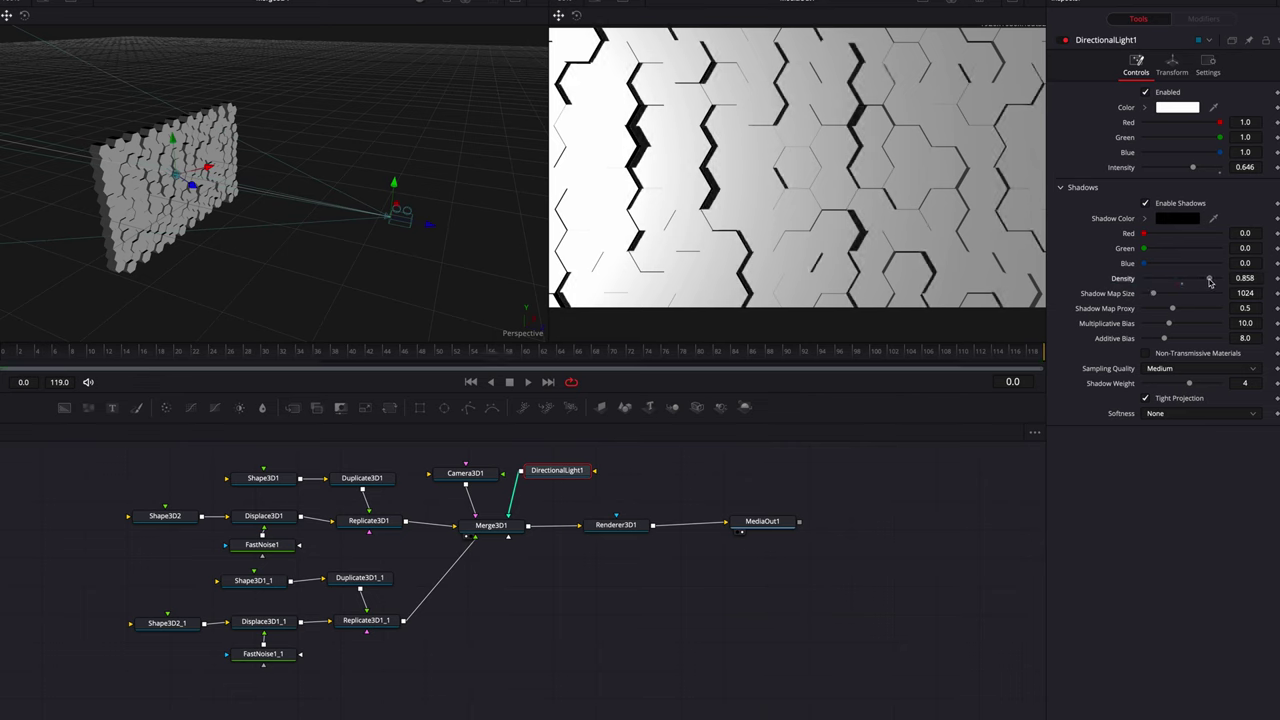
Step: Set the shadow softness of DirectionalLight1 to Constant with a constant softness of 0.0299
click(1168, 414)
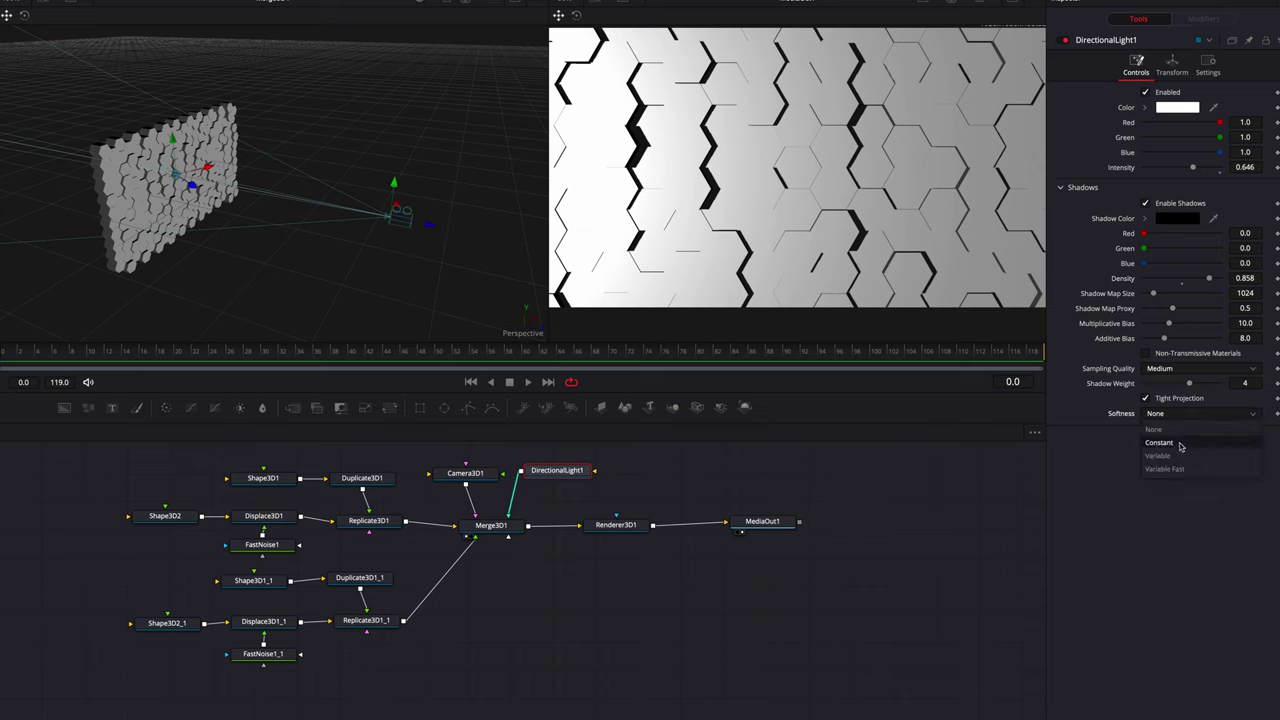
click(1175, 443)
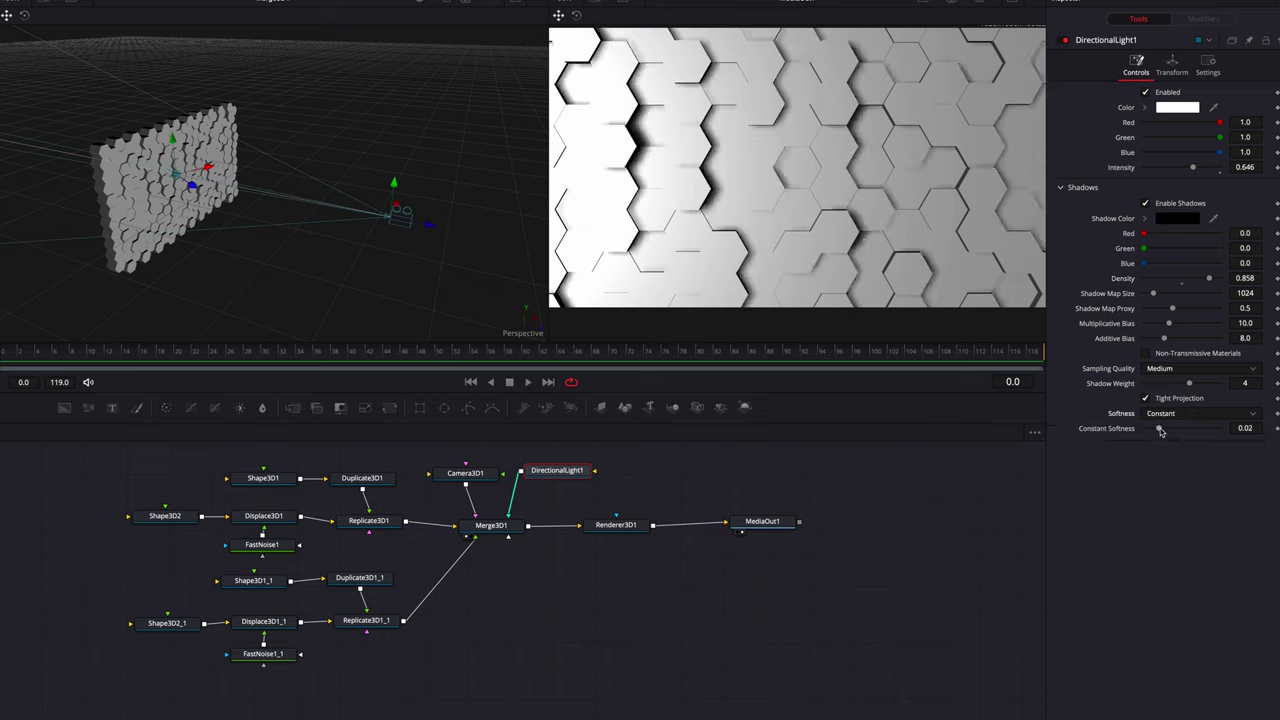
drag(1160, 430, 1167, 431)
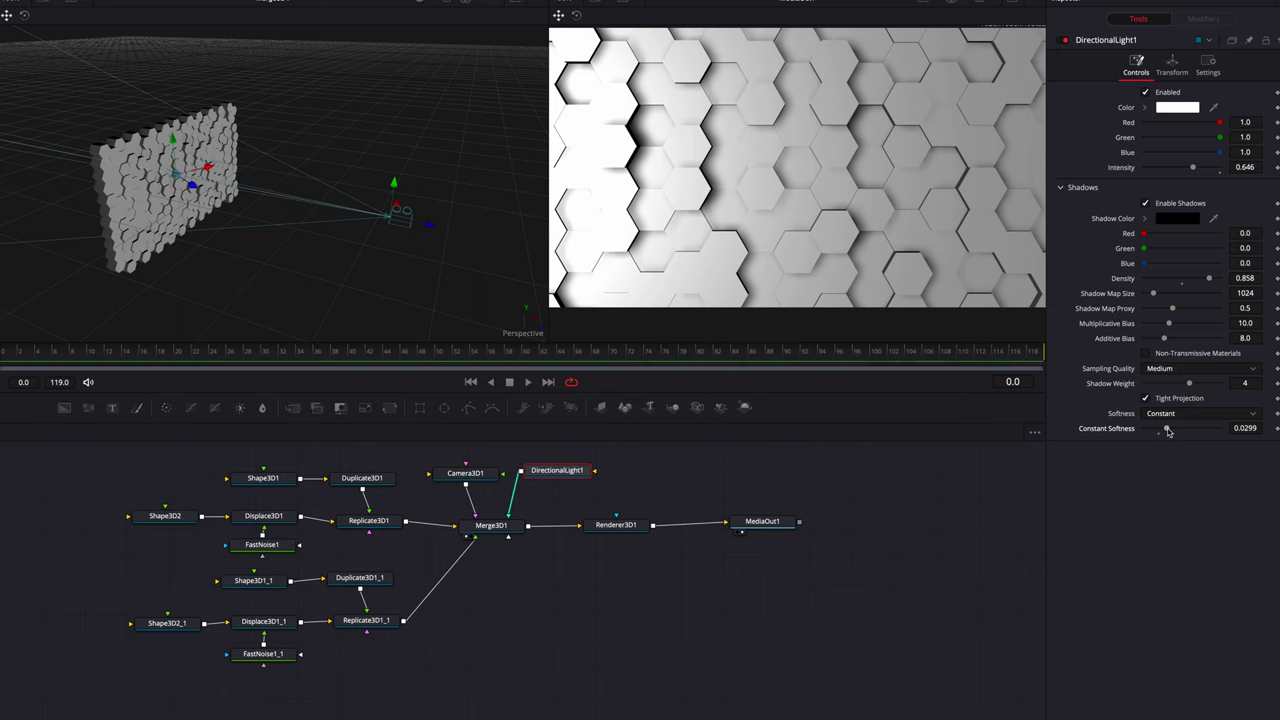
Step: Duplicate DirectionalLight1 and connect the copy to Merge3D1 as a second light
scroll(575, 515, up, 2)
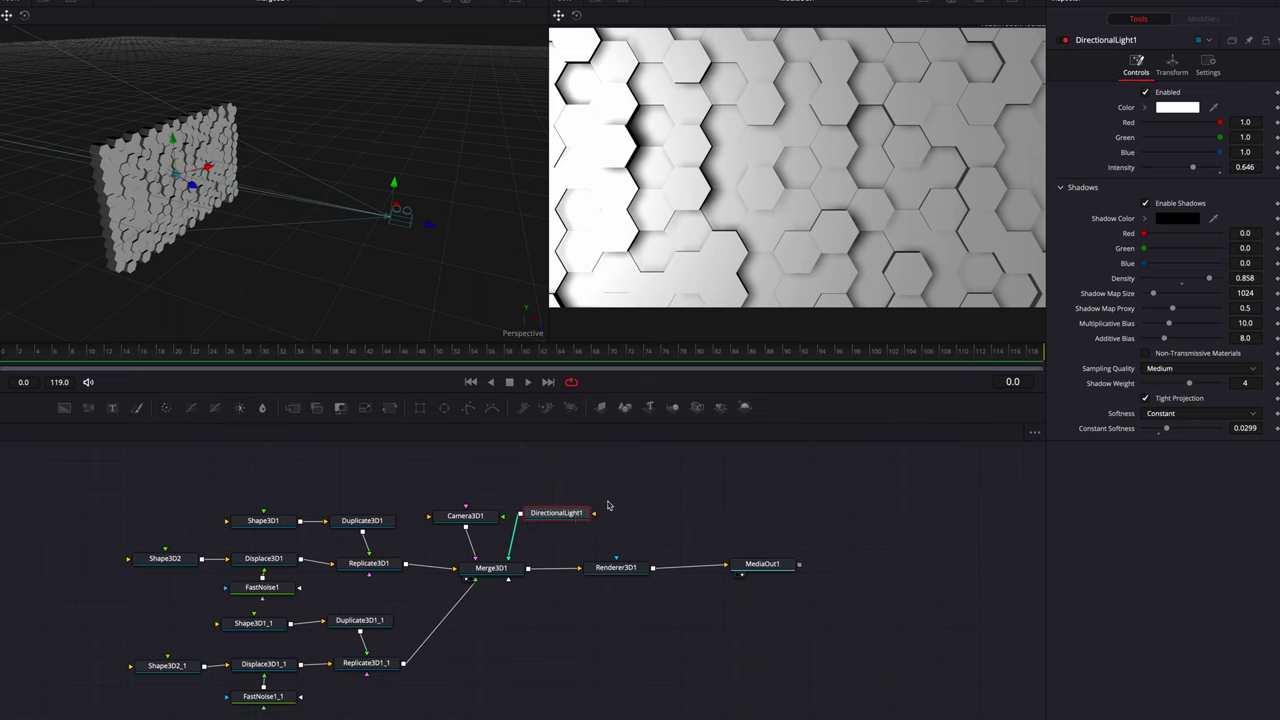
key(ctrl+v)
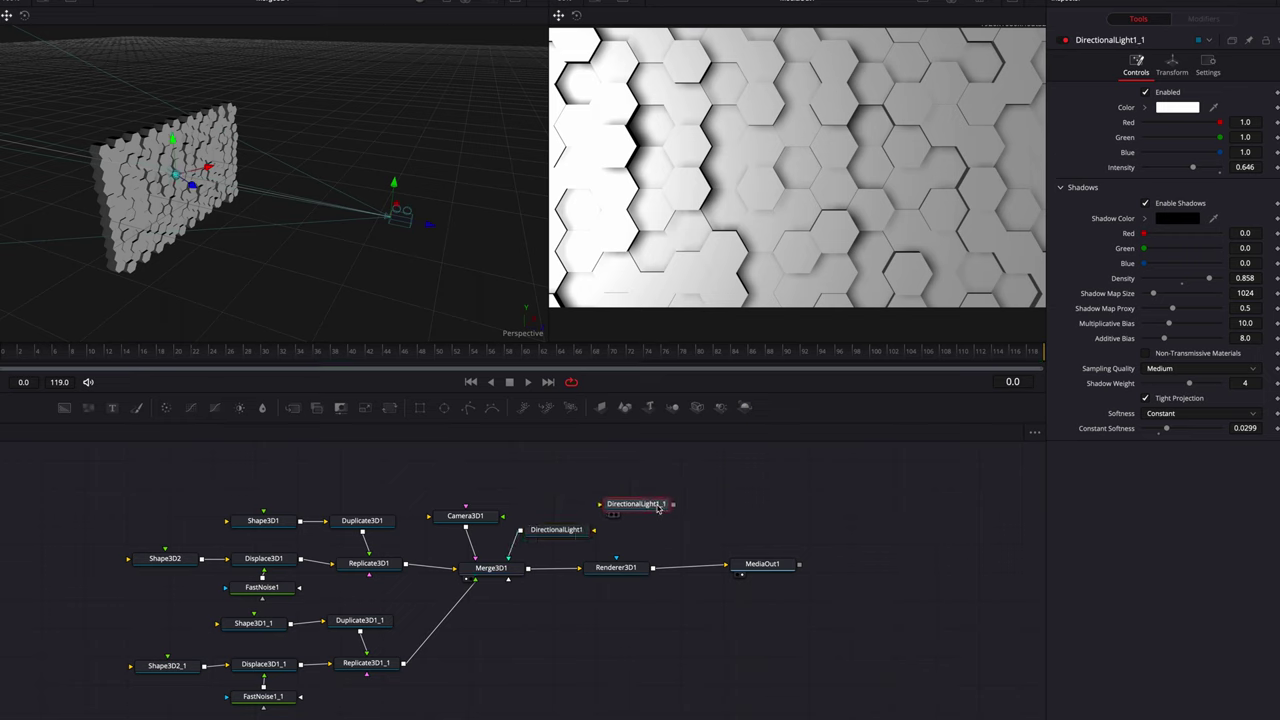
drag(673, 507, 492, 566)
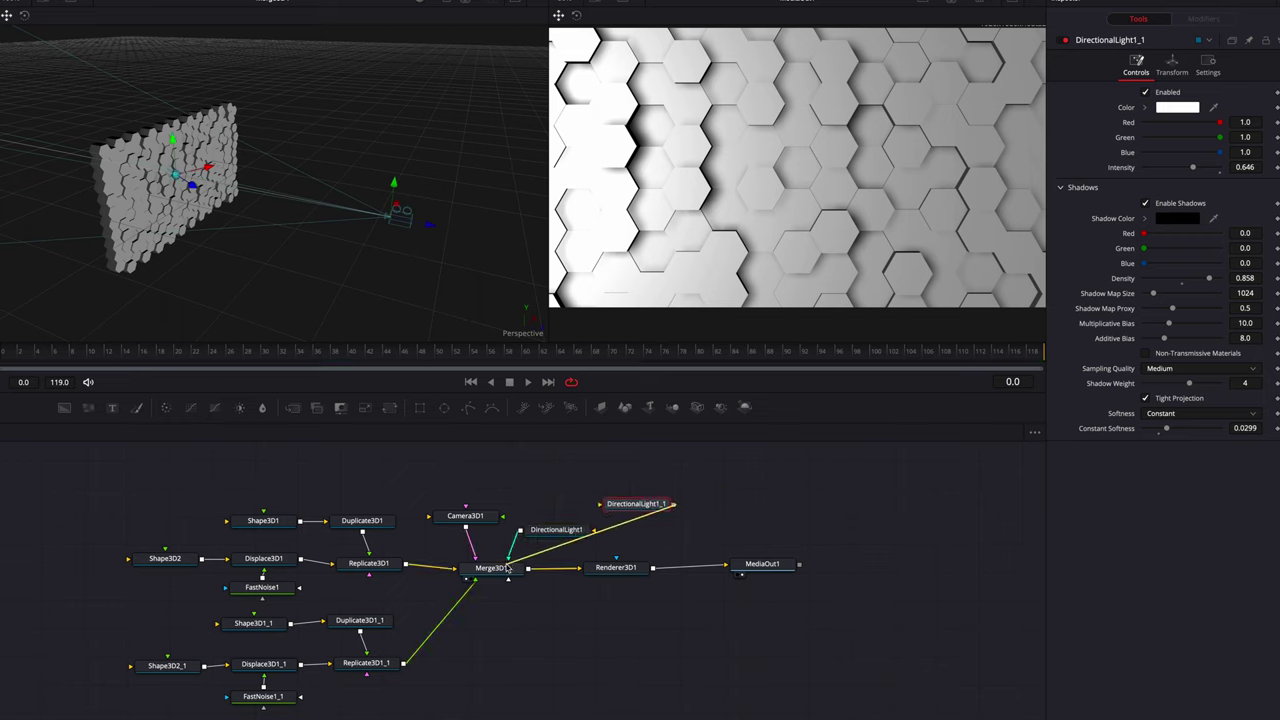
drag(645, 503, 651, 510)
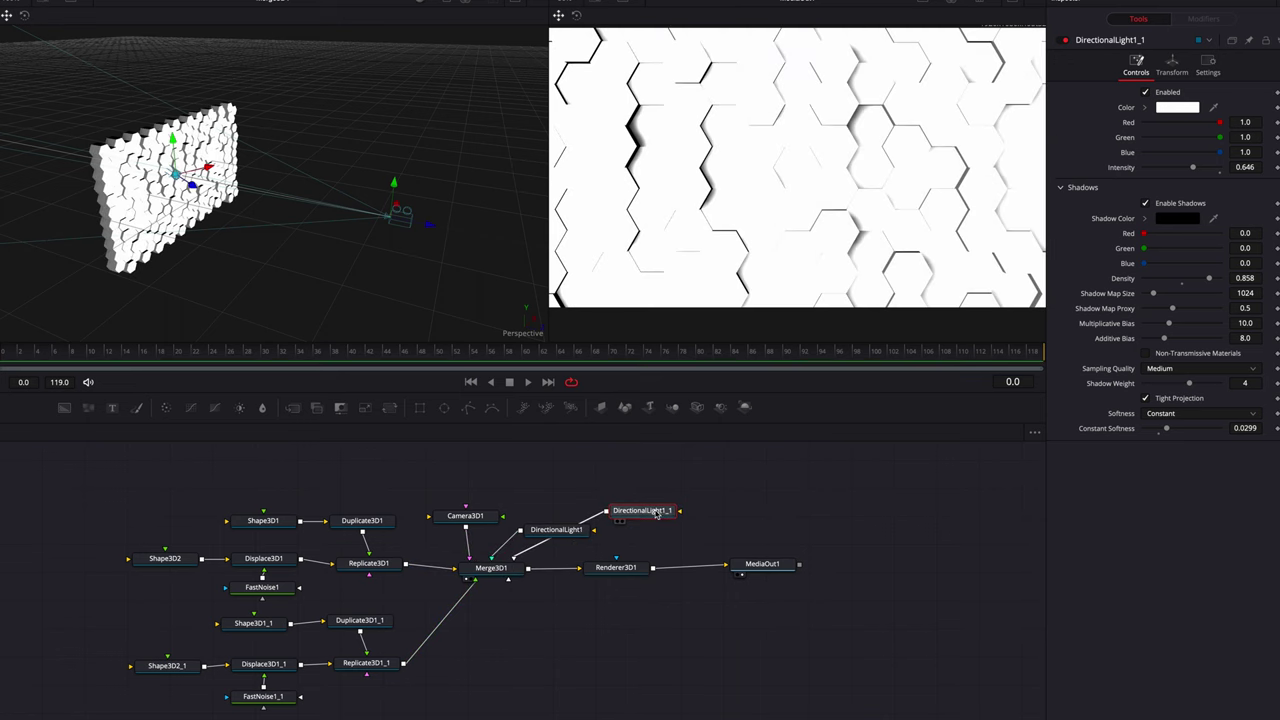
Step: Change the Y rotation of DirectionalLight1_1 so it lights the hexagon wall from the opposite side
click(1172, 64)
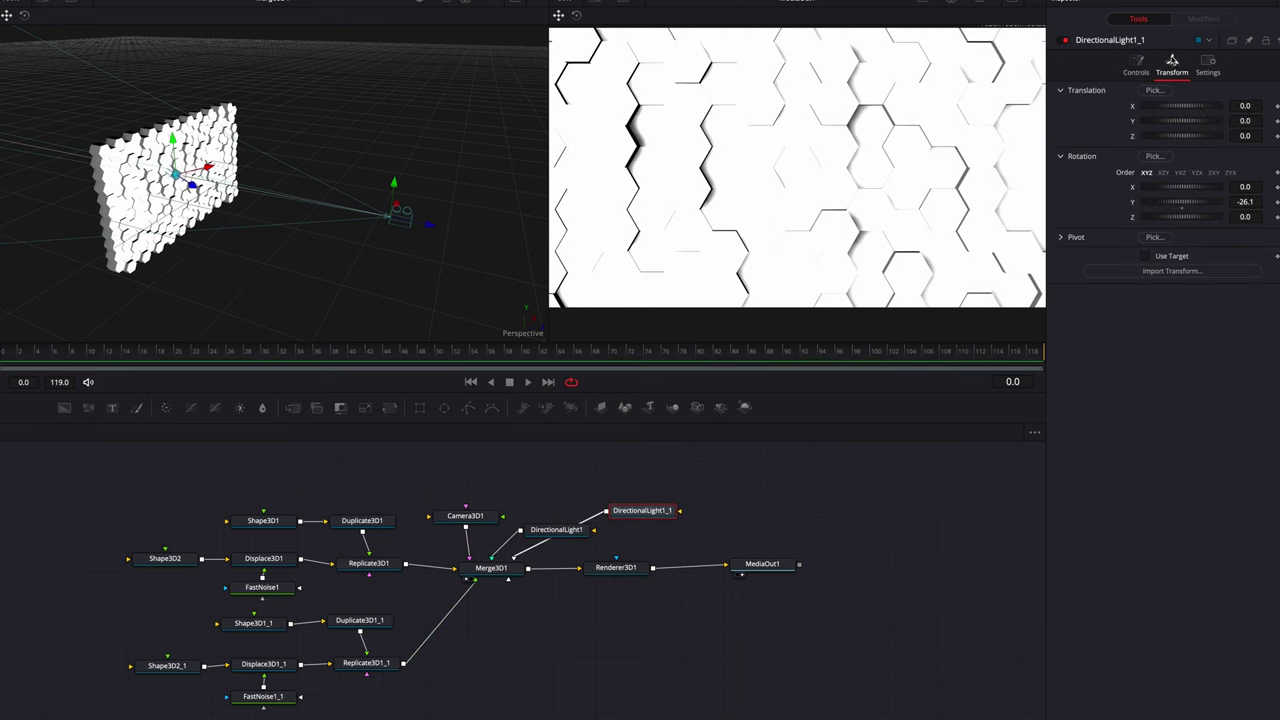
click(1259, 204)
text(2)
key(Tab)
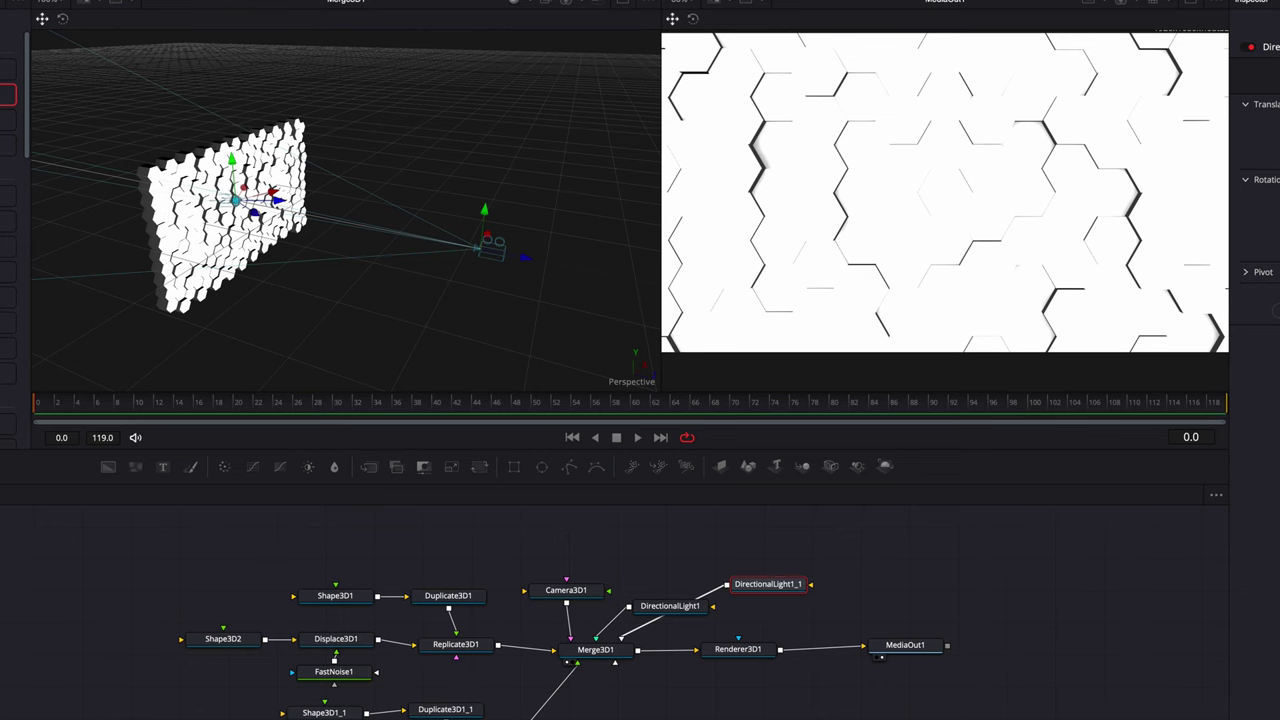
Step: Set the intensity of DirectionalLight1_1 to 0.37 and the intensity of DirectionalLight1 to 0.402
scroll(186, 244, up, 4)
drag(187, 216, 241, 277)
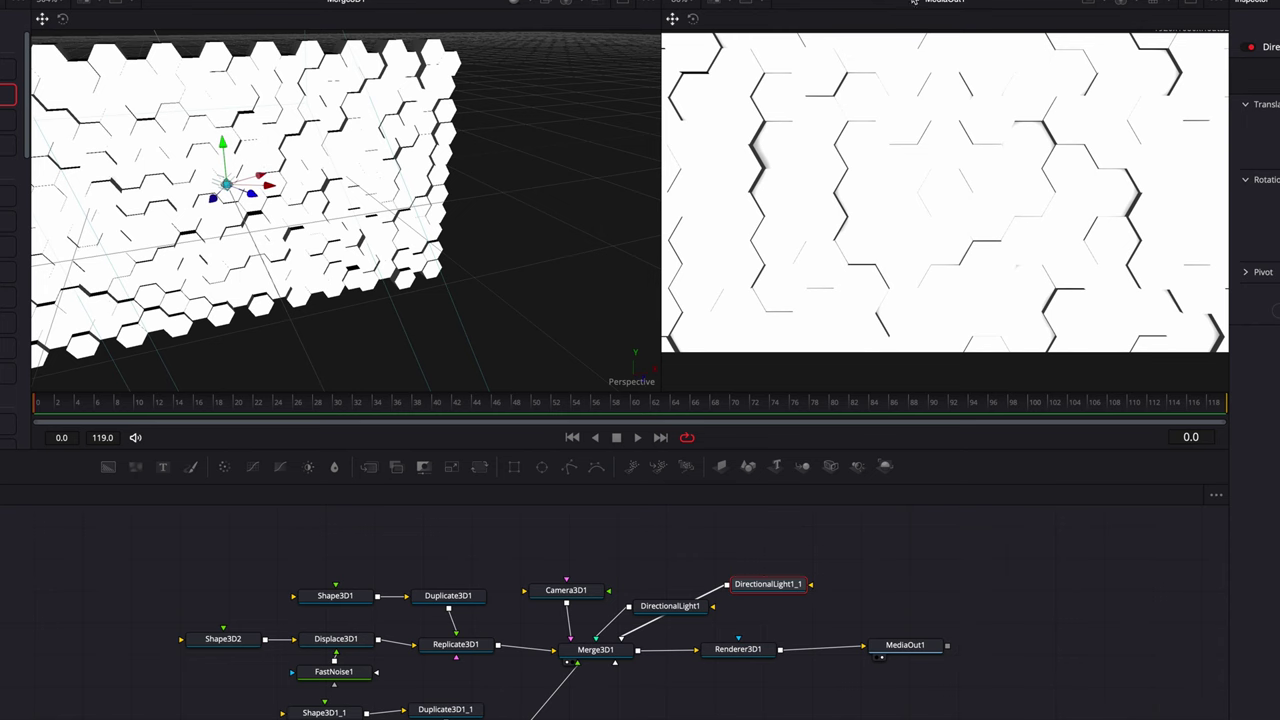
click(1138, 66)
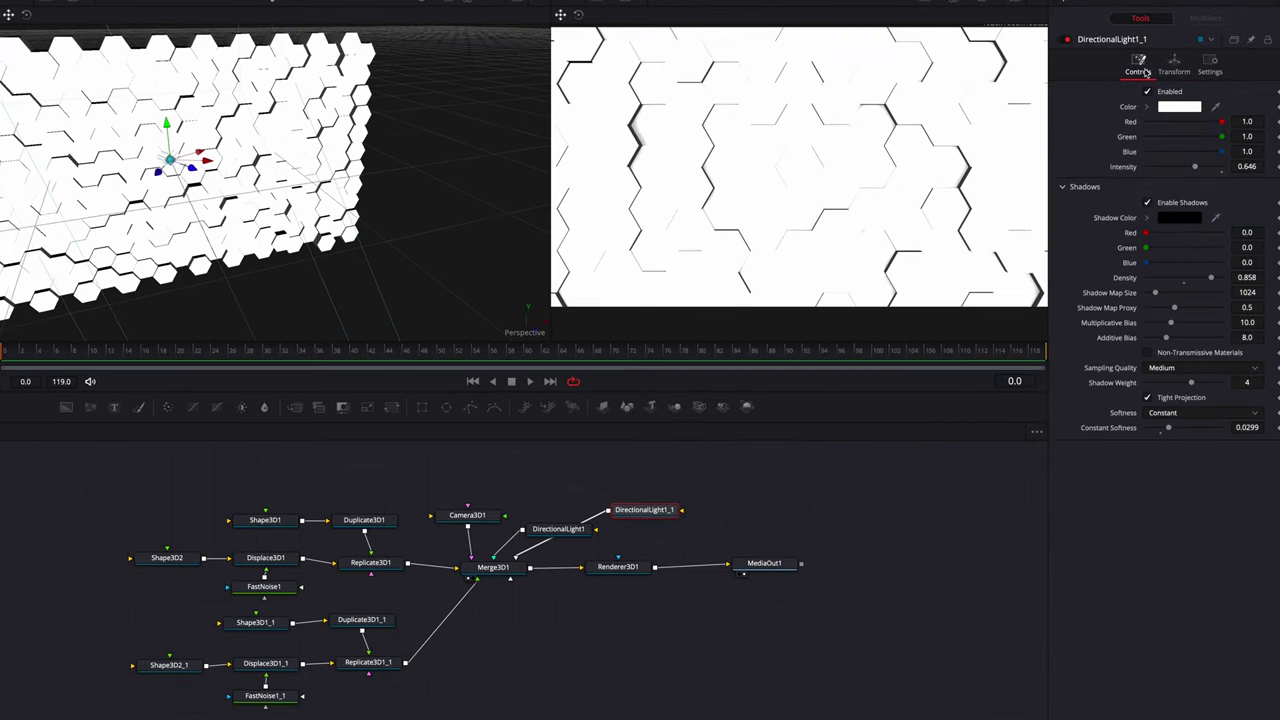
drag(1196, 168, 1175, 170)
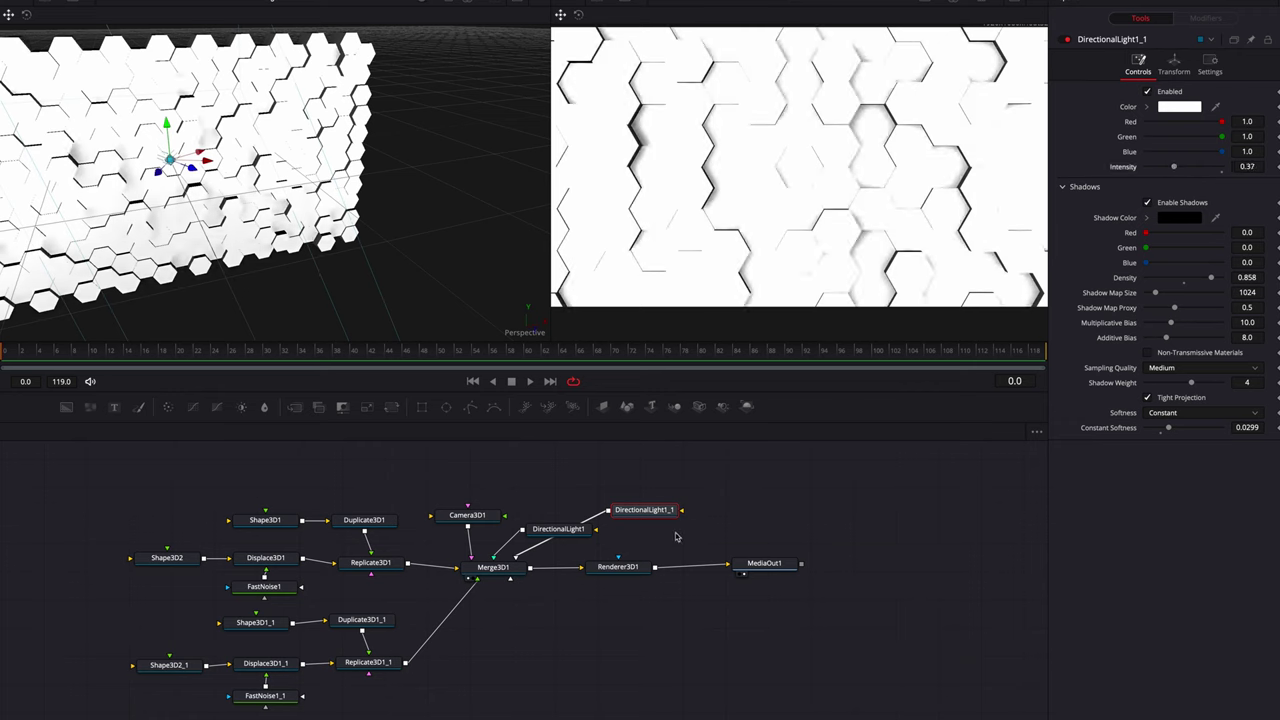
drag(558, 528, 560, 490)
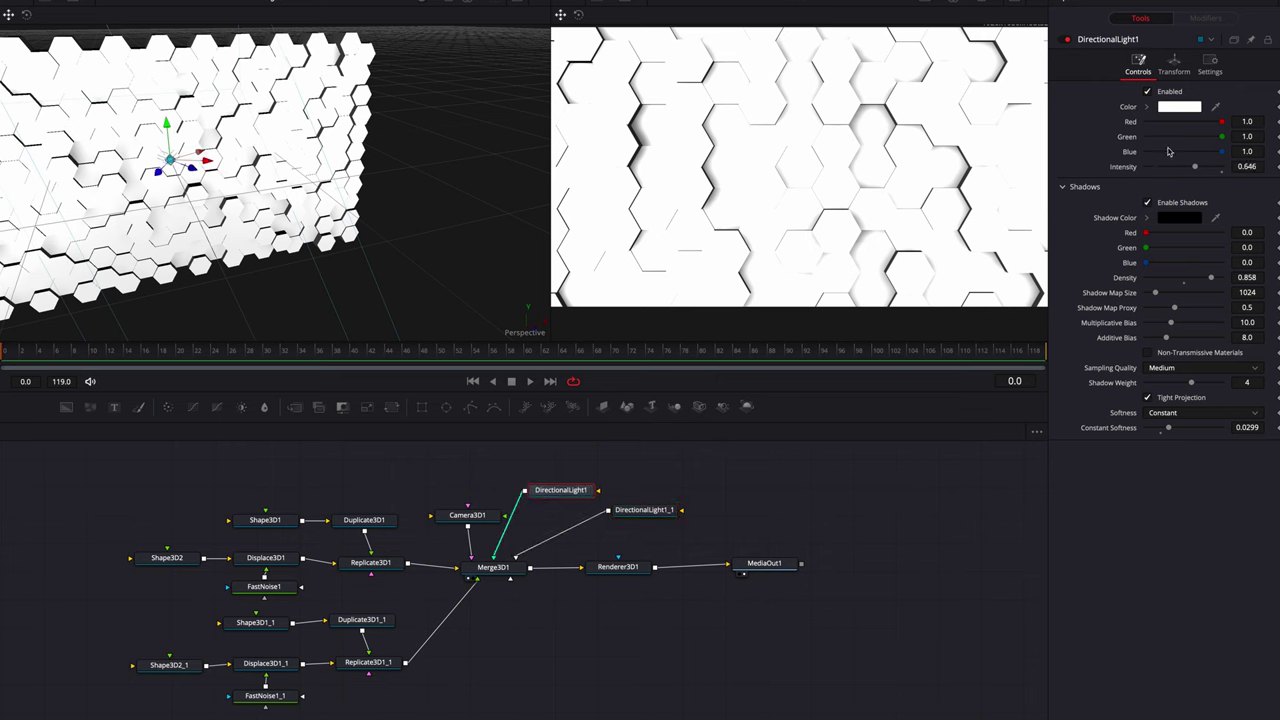
drag(1196, 168, 1176, 170)
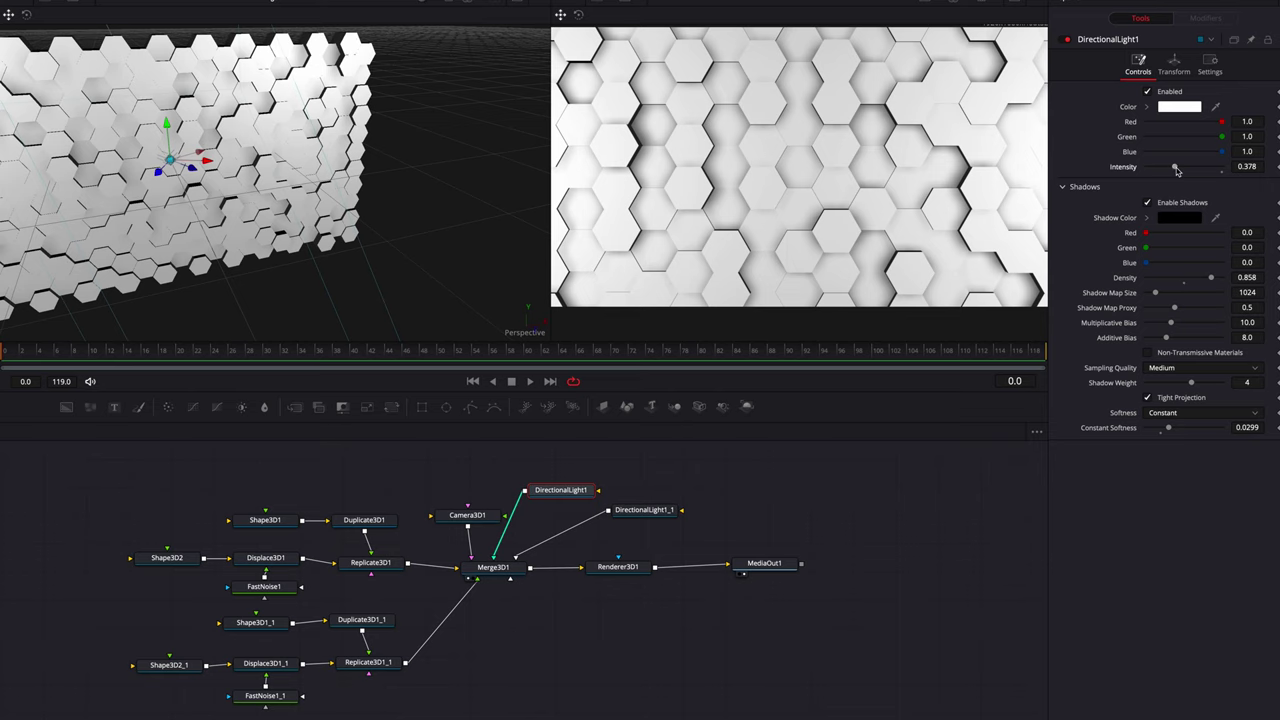
drag(1176, 170, 1178, 171)
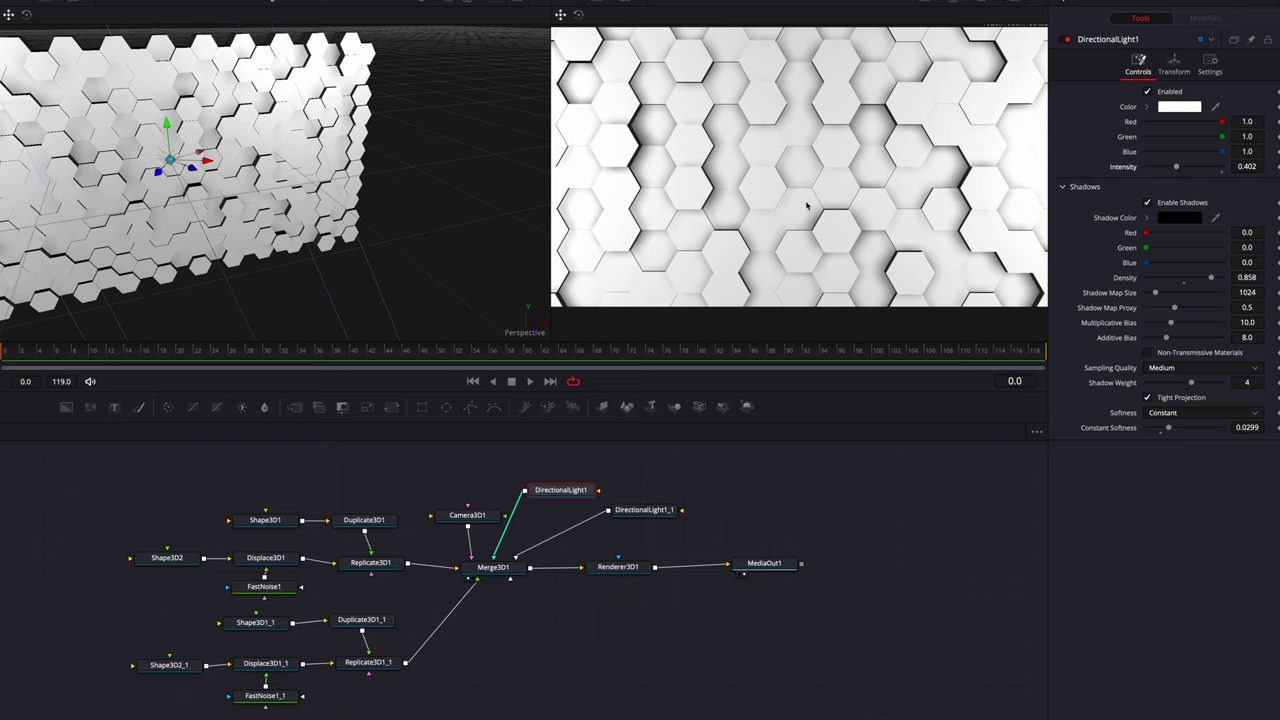
Step: Examine the soft shadows between the hexagons up close in the rendered output
scroll(826, 218, down, 2)
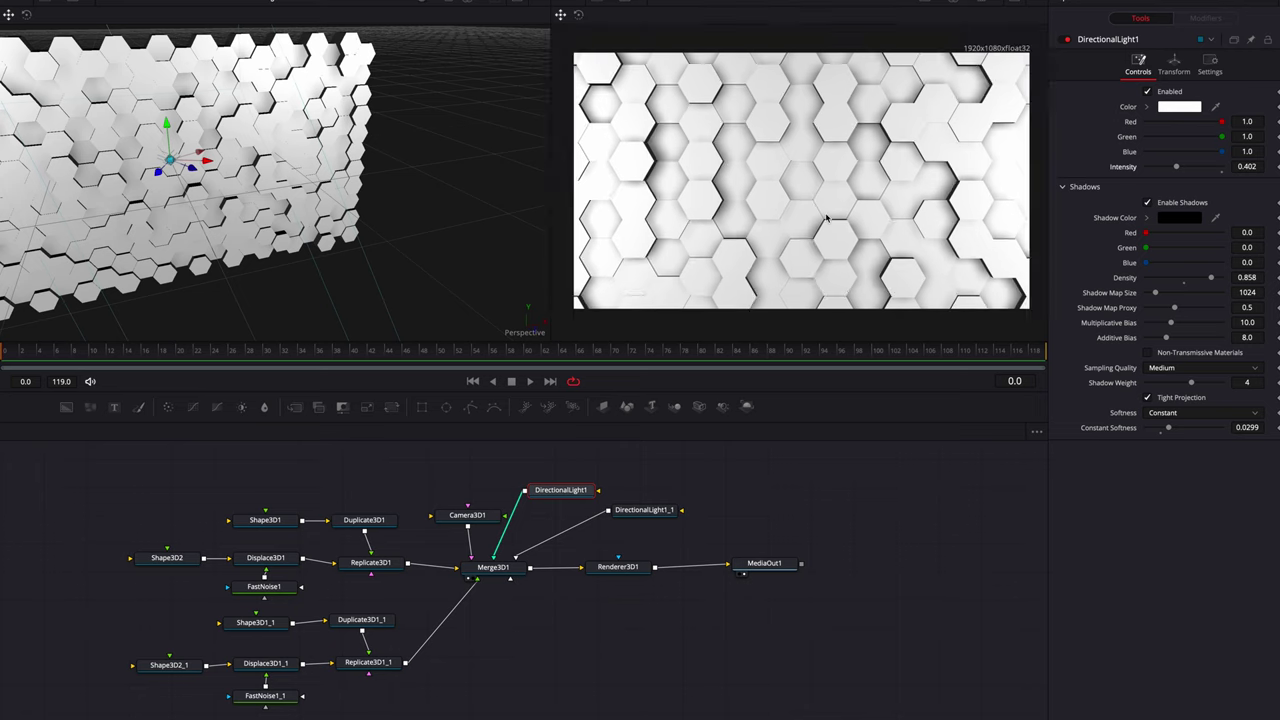
scroll(826, 217, up, 4)
scroll(826, 218, left, 3)
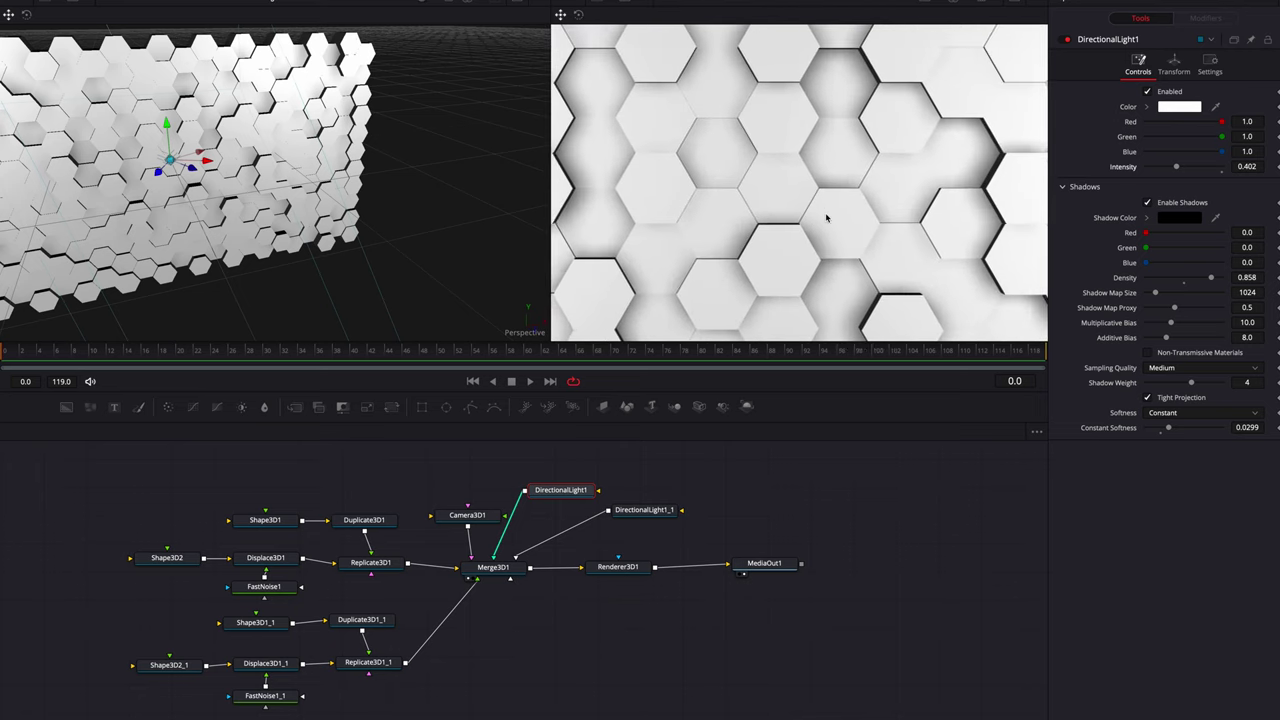
scroll(830, 217, left, 5)
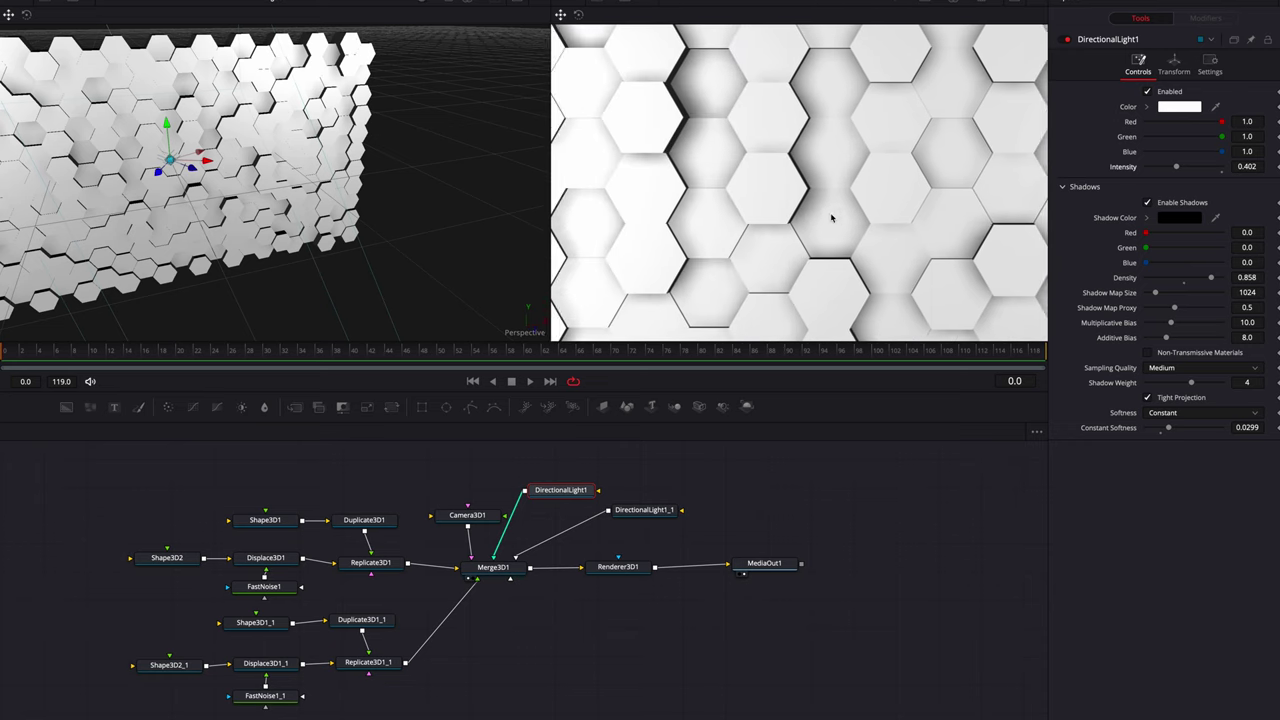
scroll(830, 217, up, 2)
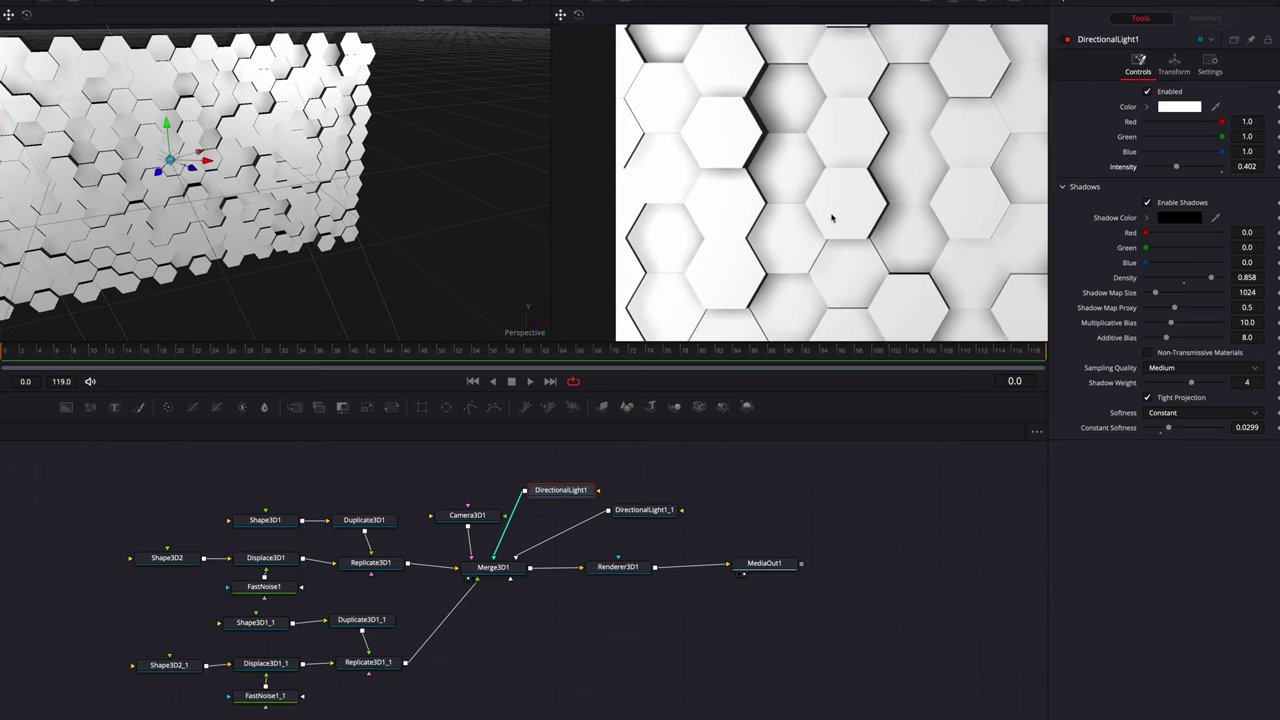
scroll(830, 217, down, 5)
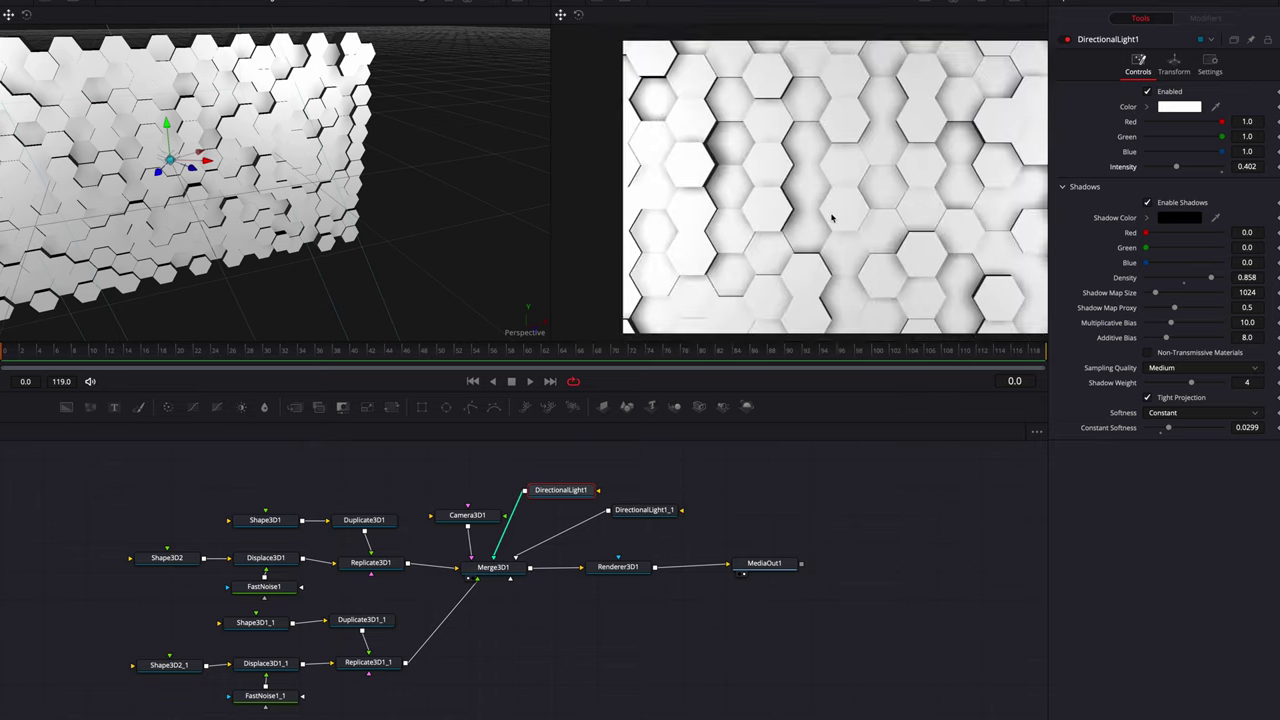
scroll(831, 217, down, 3)
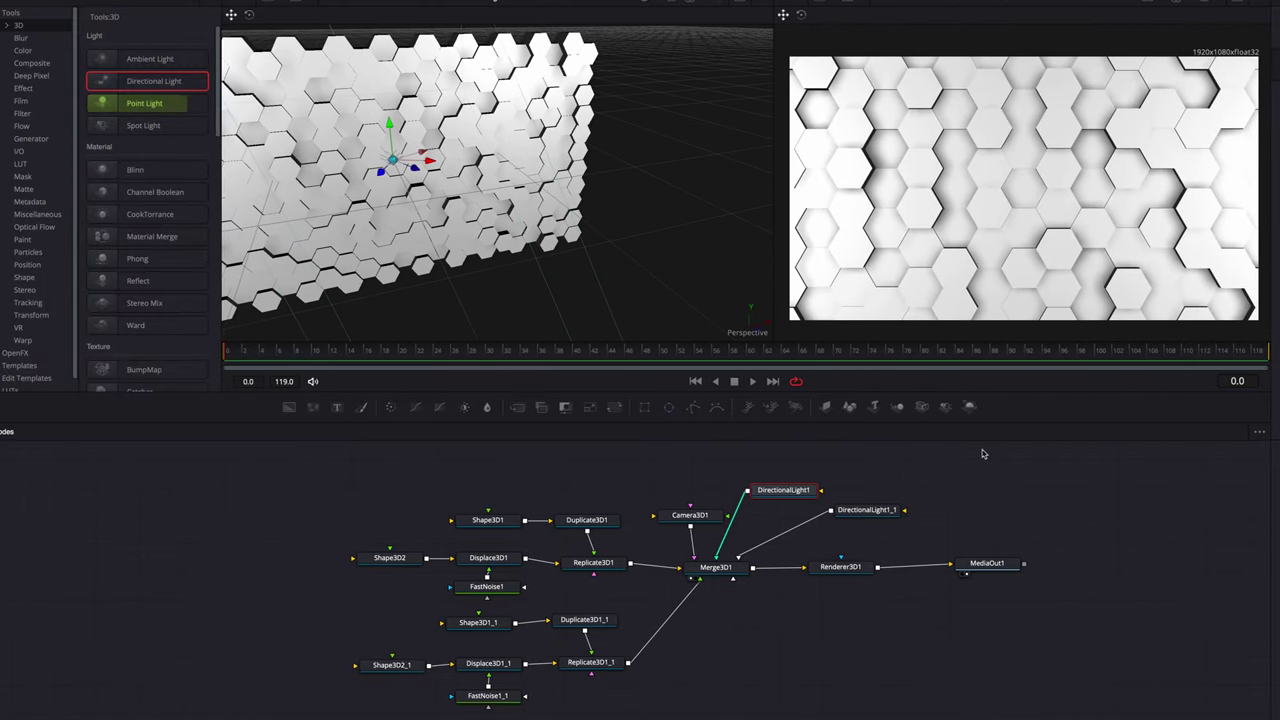
Step: Connect a Point Light to Merge3D1 and lower its intensity
drag(148, 103, 737, 579)
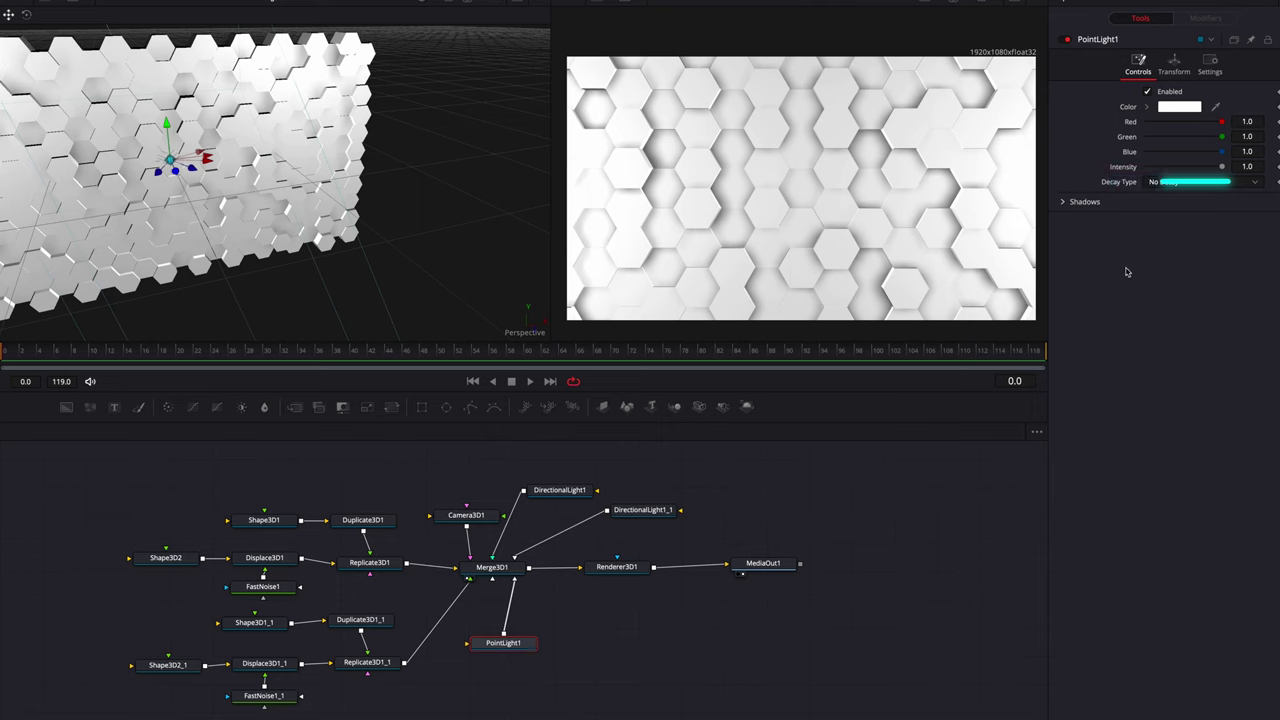
drag(1222, 167, 1188, 170)
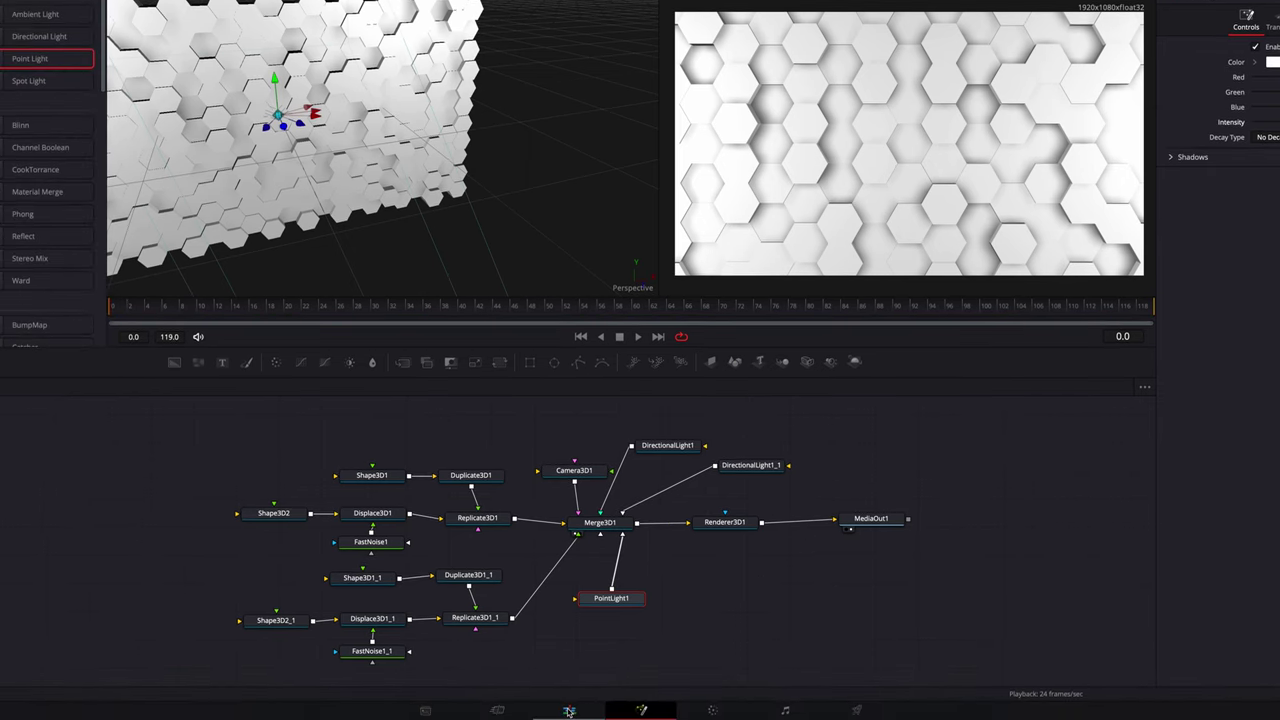
Step: Play the Fusion Composition clip on the Edit page's timeline to review the animation, and return the playhead to the start
click(568, 711)
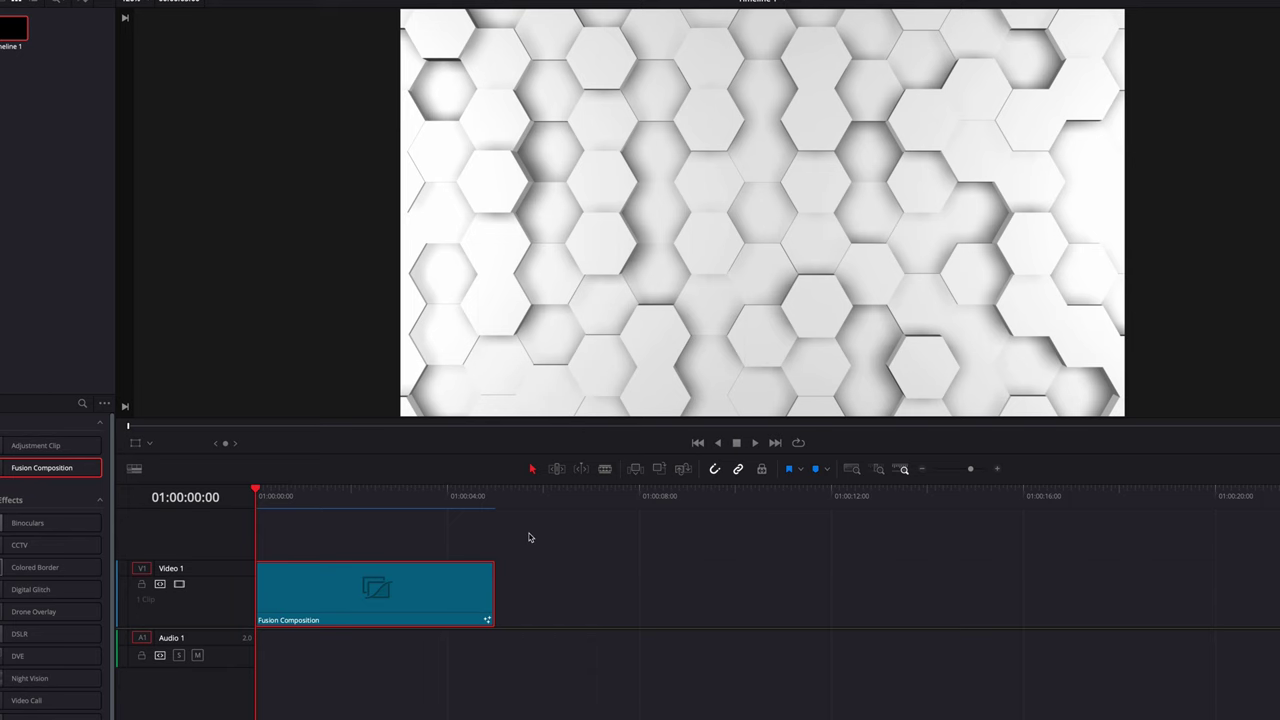
click(531, 536)
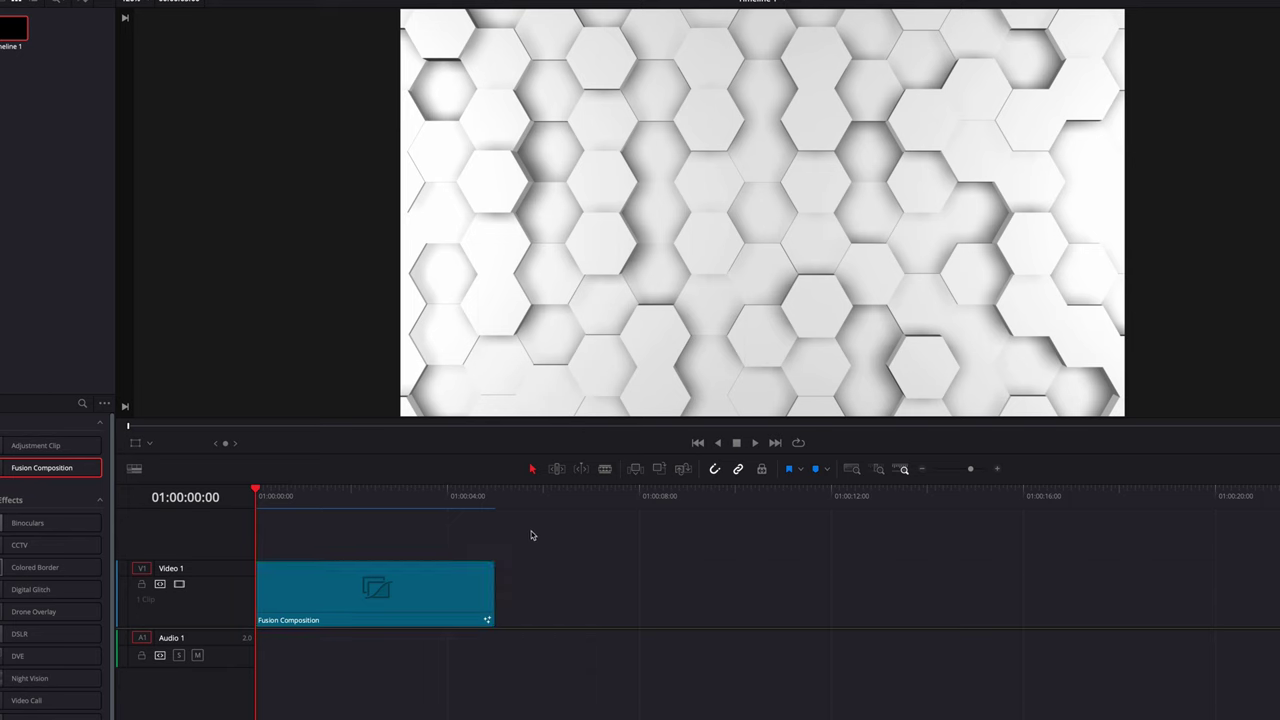
key(space)
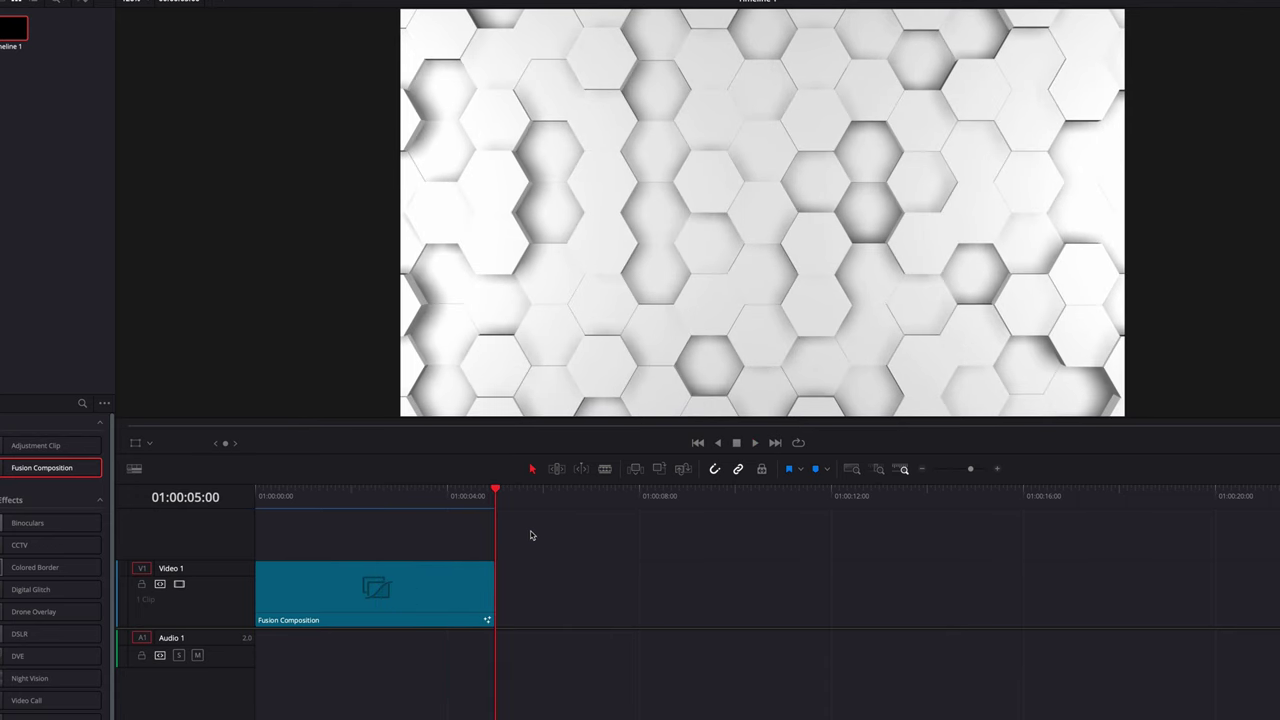
drag(377, 500, 243, 508)
key(space)
drag(290, 497, 254, 501)
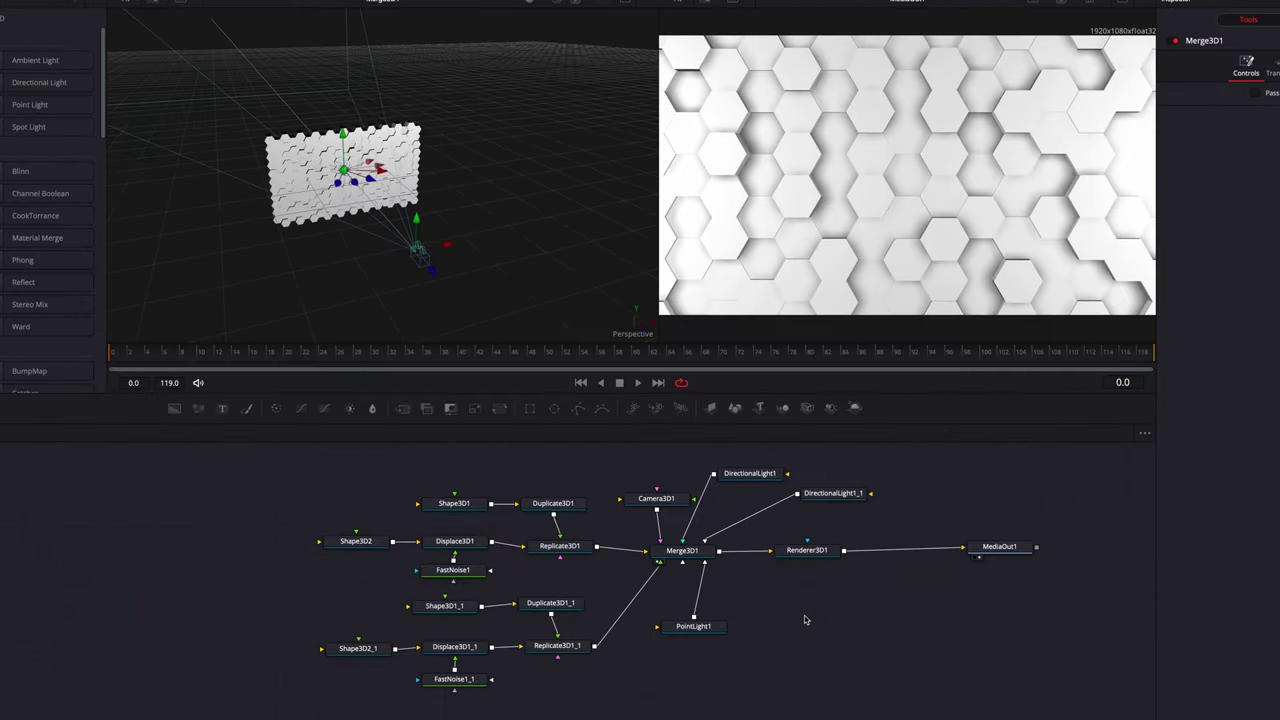
Step: Disconnect PointLight1 from Merge3D1 in the Fusion composition and delete DirectionalLight1 and DirectionalLight1_1
drag(705, 571, 694, 606)
click(750, 476)
key(Delete)
click(873, 496)
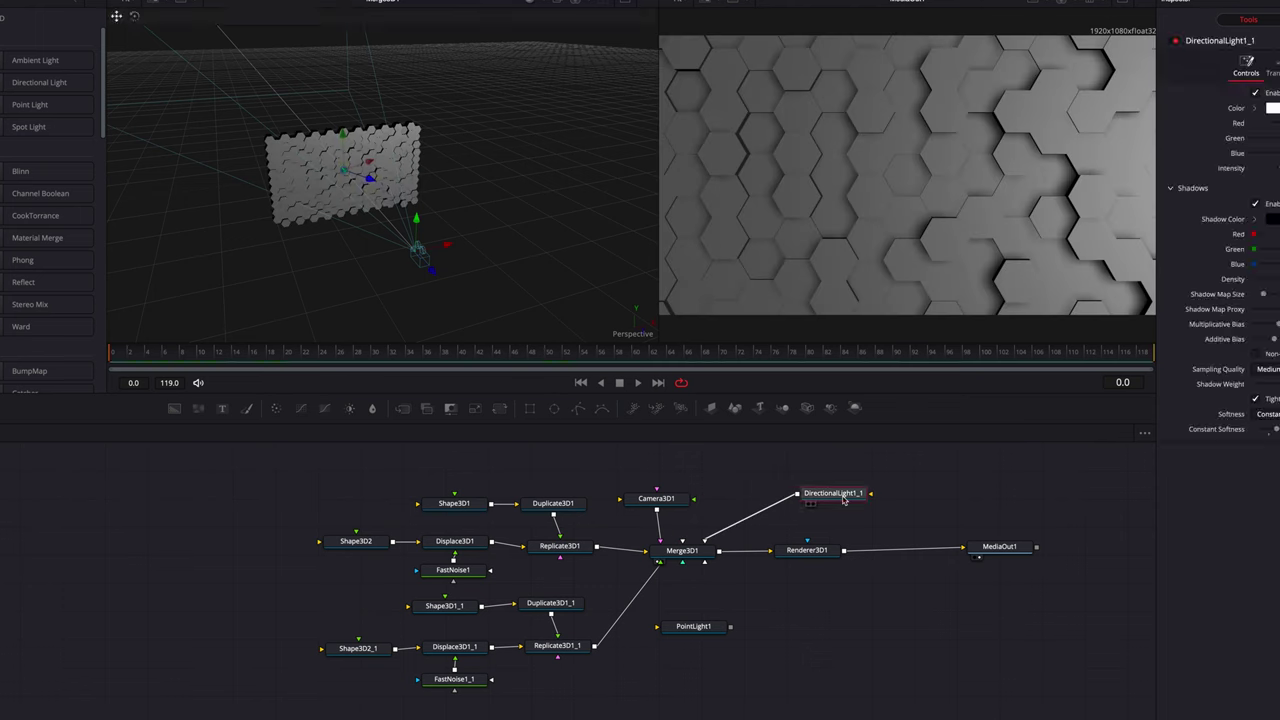
key(Delete)
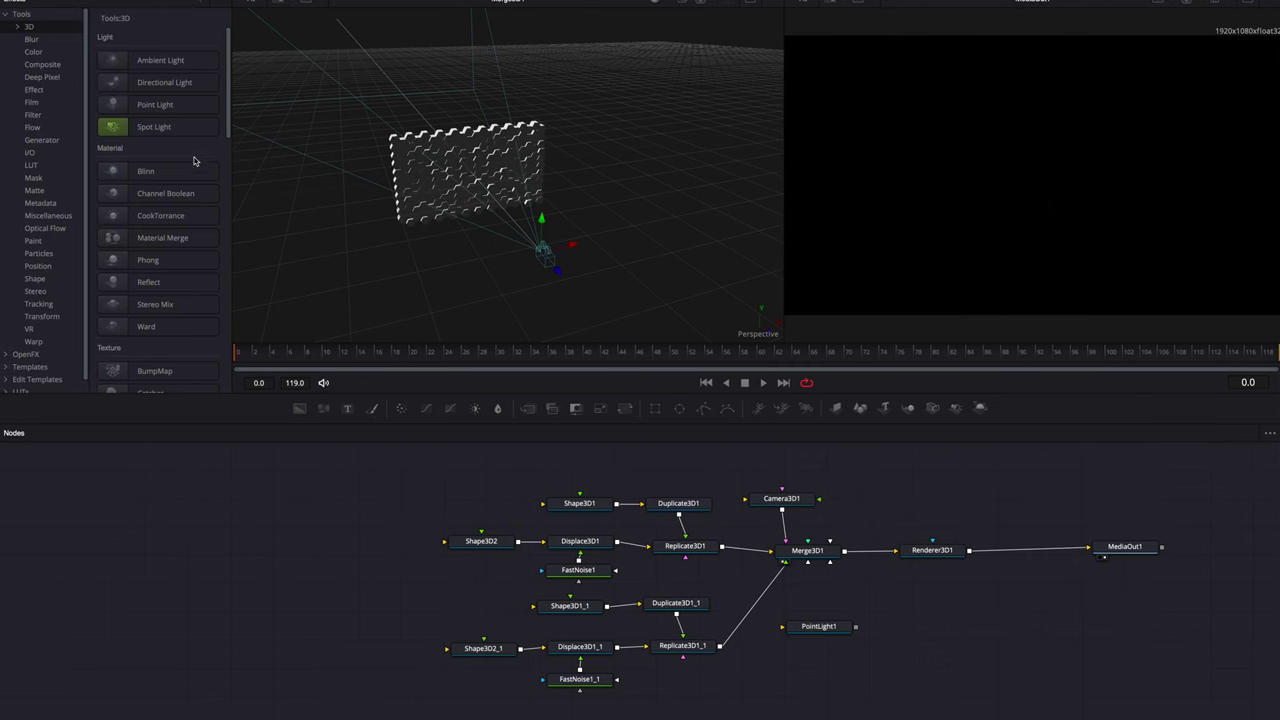
Step: Connect a Spot Light to Merge3D1 and open its transform settings
click(184, 126)
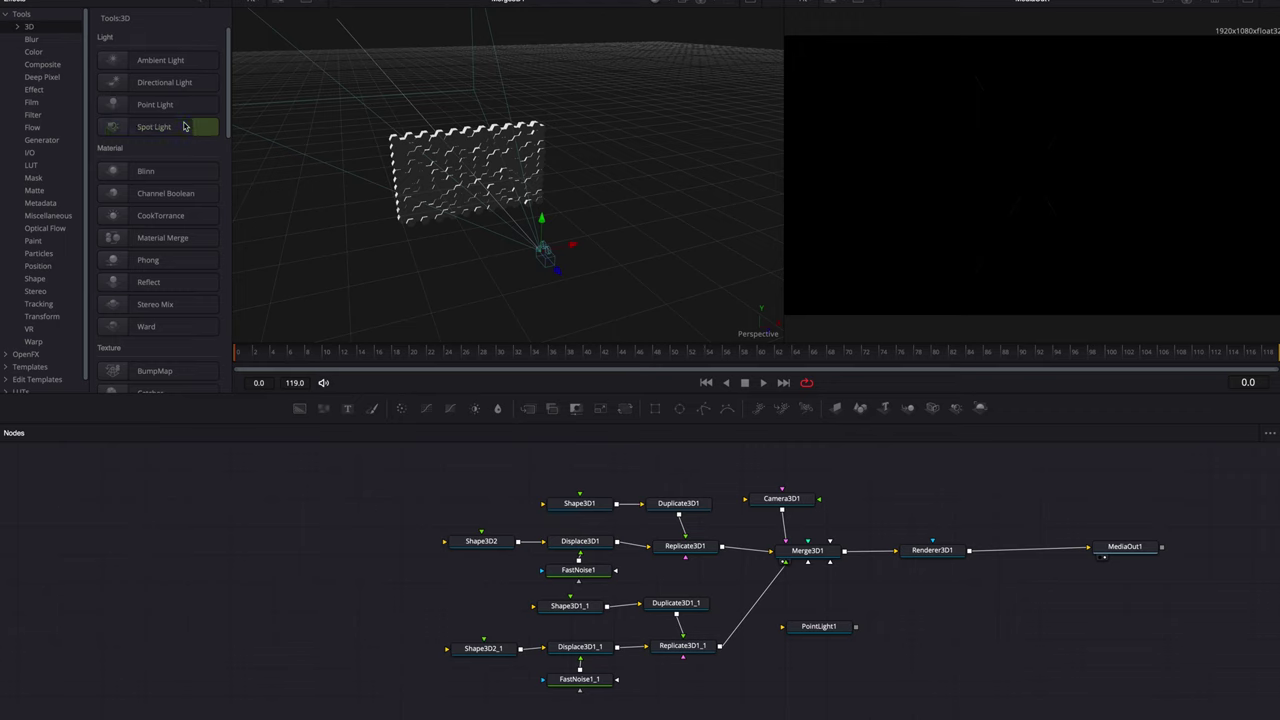
drag(184, 126, 821, 551)
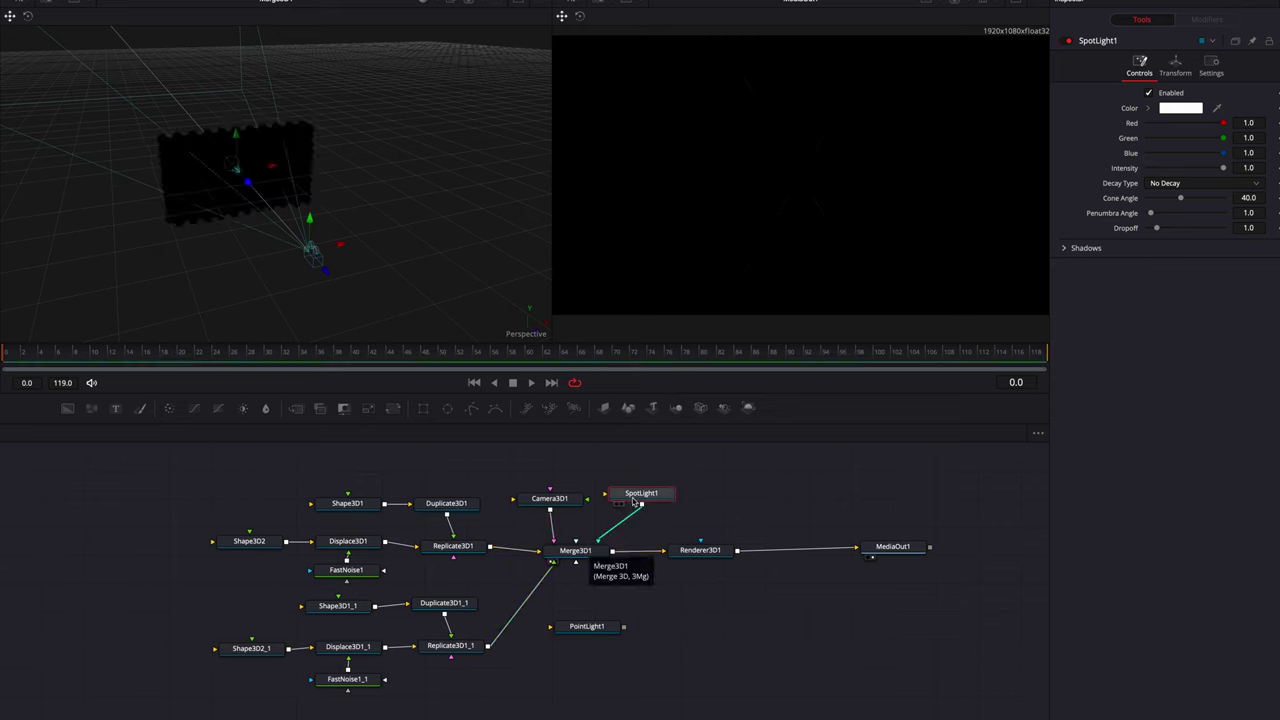
click(1177, 68)
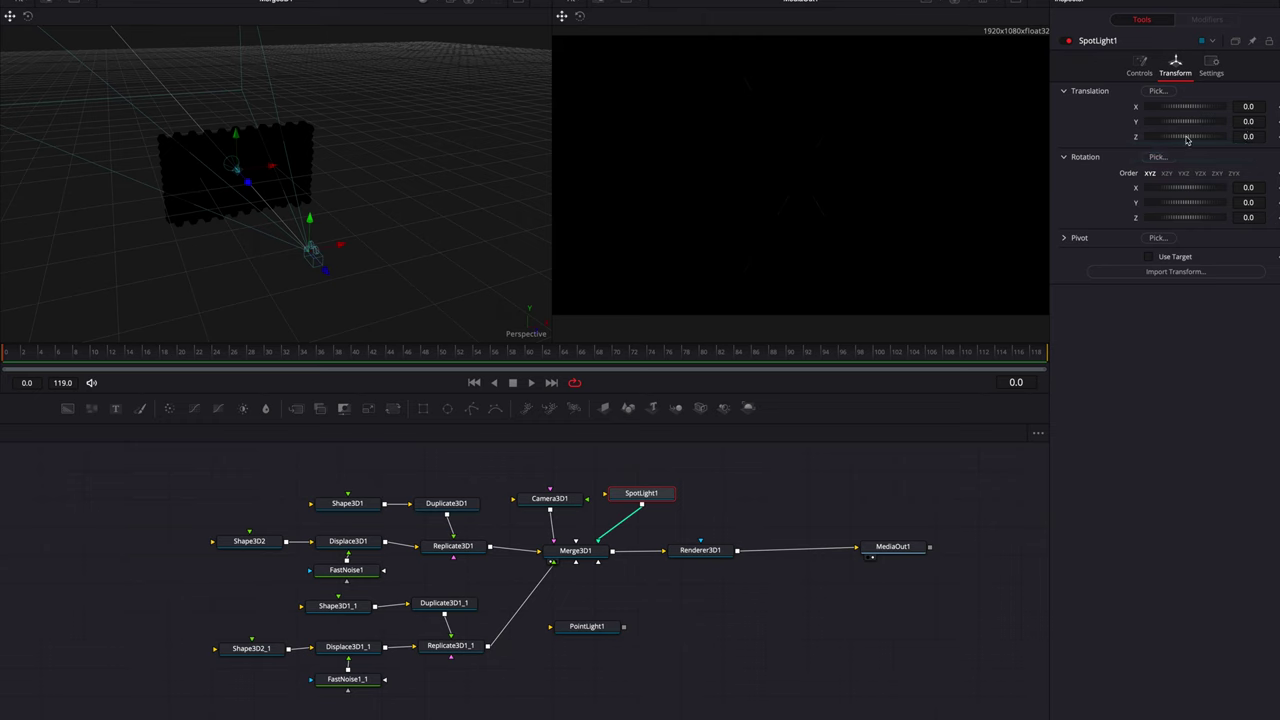
Step: Move SpotLight1 forward from the hexagon grid by setting its Z translation to 1.12
drag(1187, 140, 1191, 140)
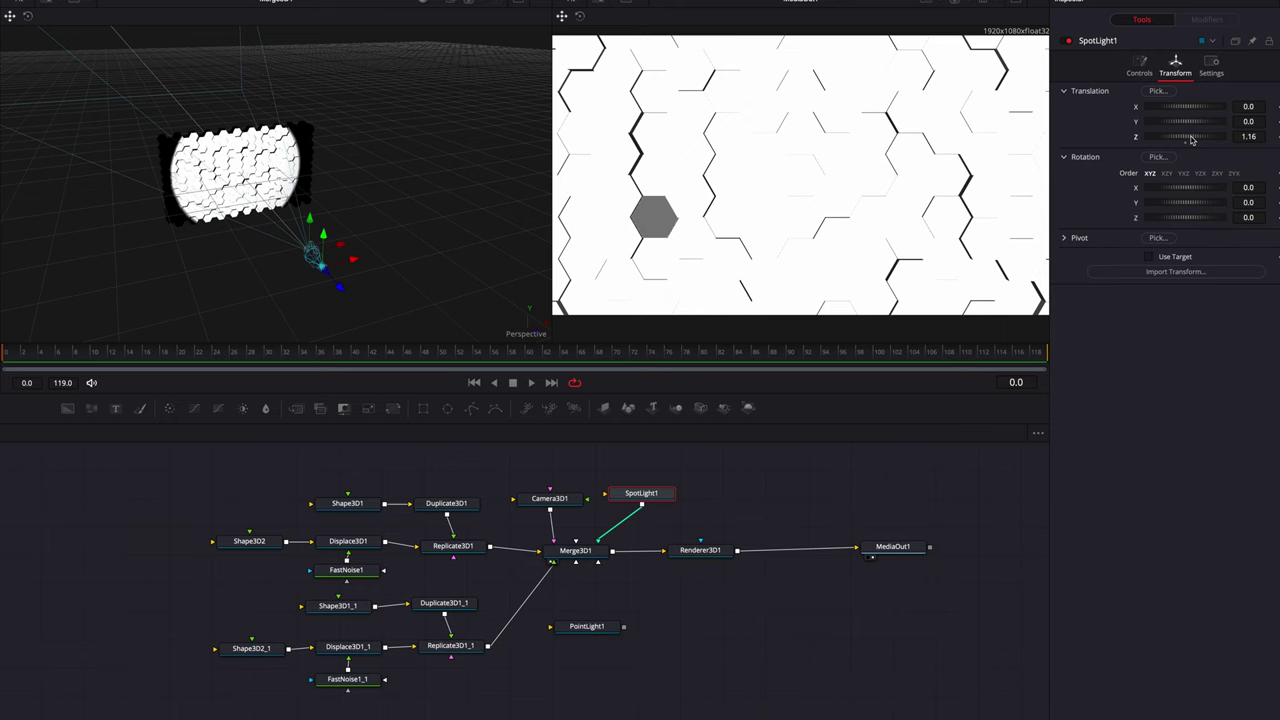
click(1259, 136)
text(1.07)
key(Return)
drag(1249, 136, 1254, 136)
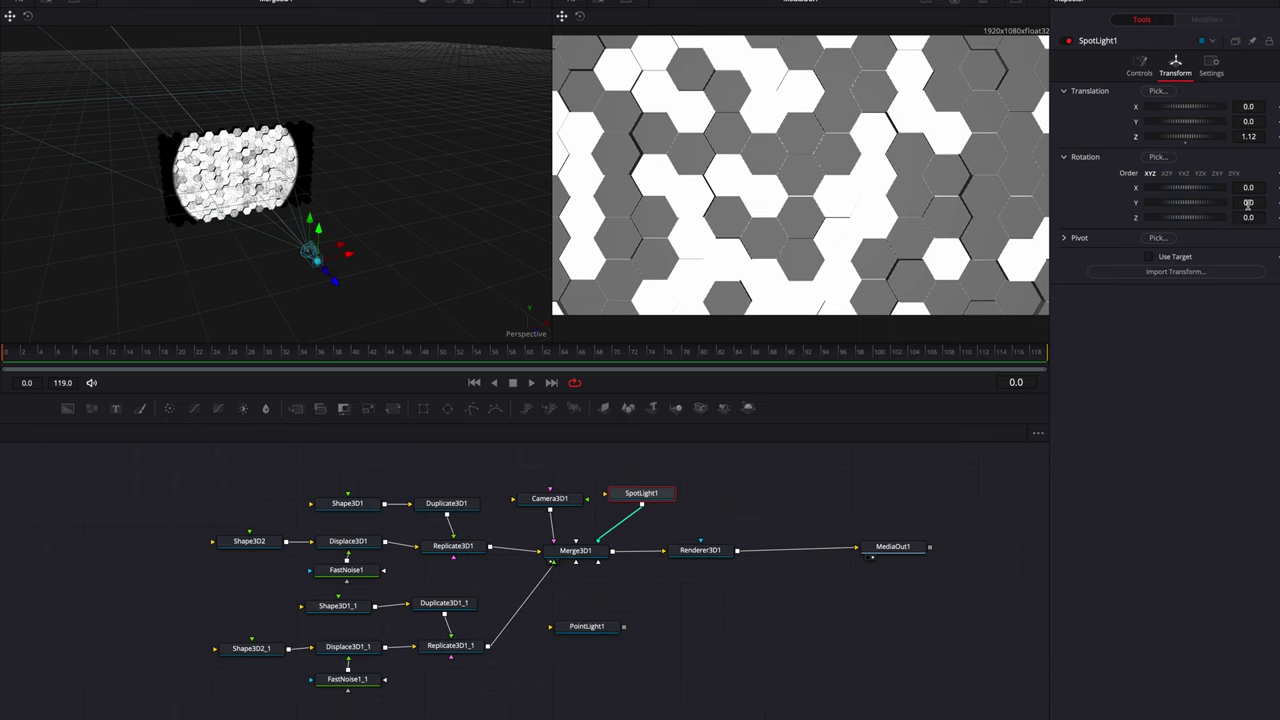
Step: Offset SpotLight1 to an X translation of -0.386 and angle it toward the grid with a Y rotation of -23.0
drag(1248, 204, 1218, 203)
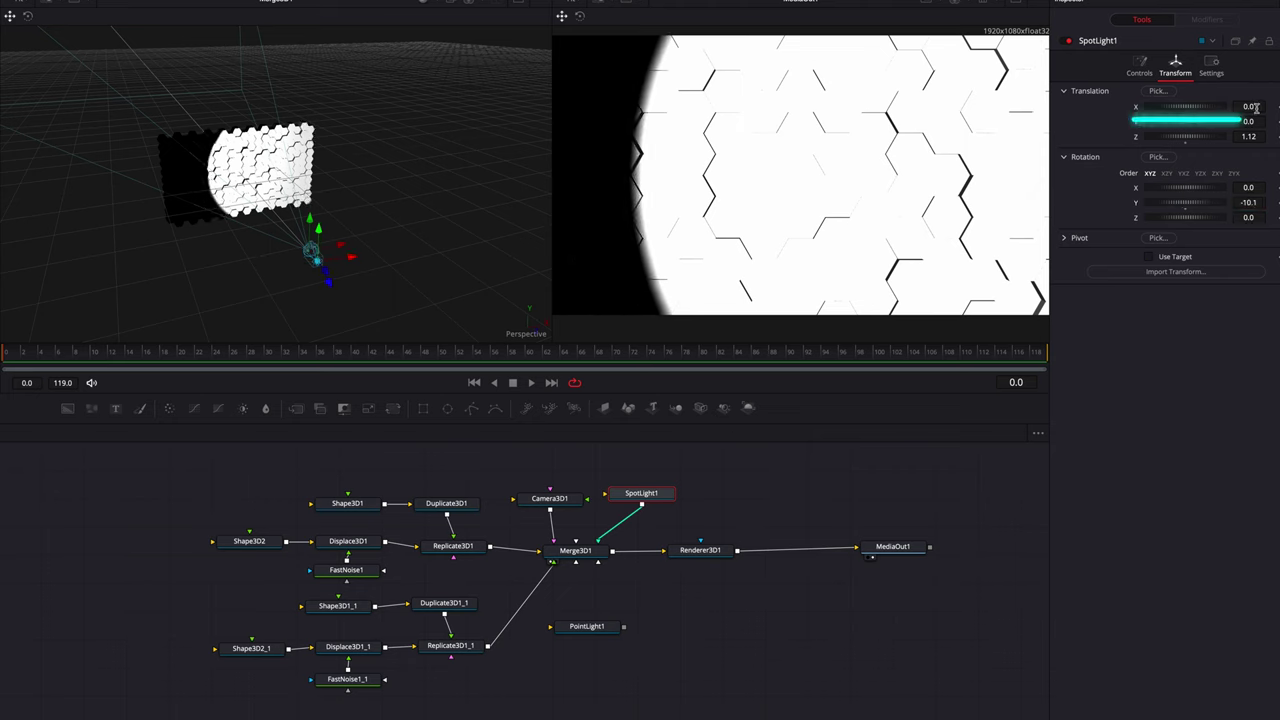
drag(1256, 107, 1277, 131)
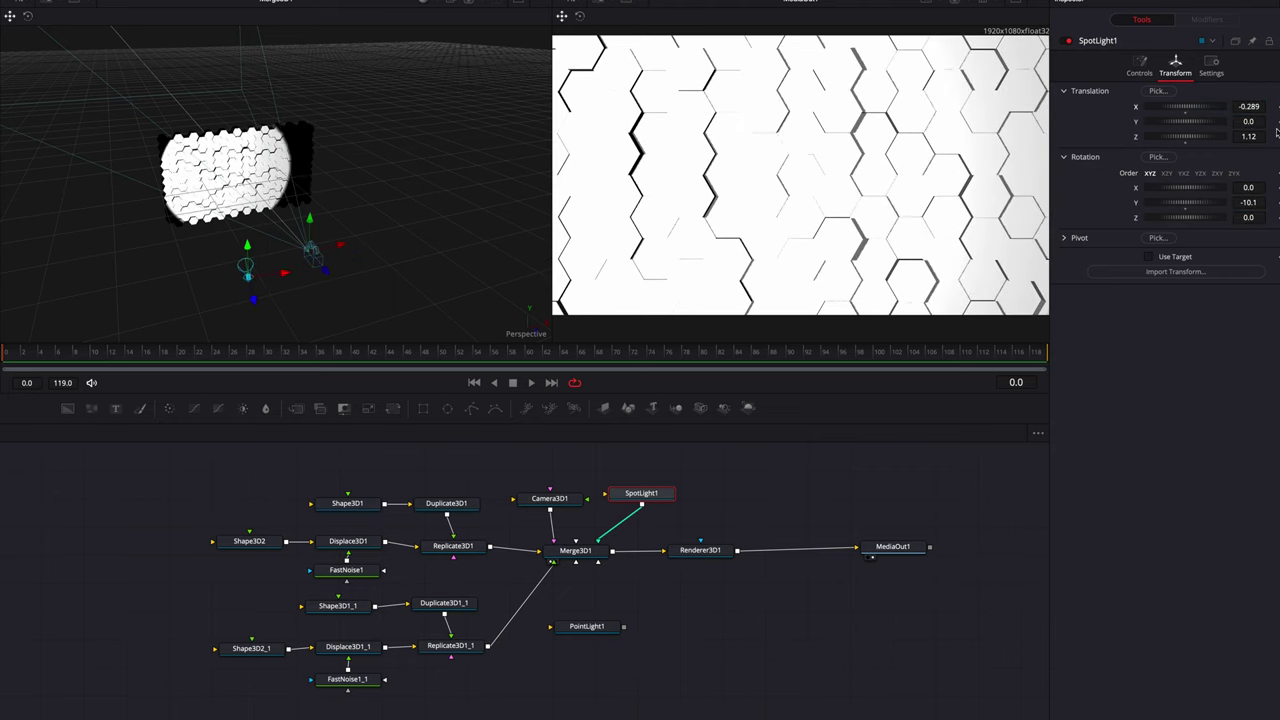
drag(1257, 203, 1227, 203)
drag(1256, 107, 1248, 107)
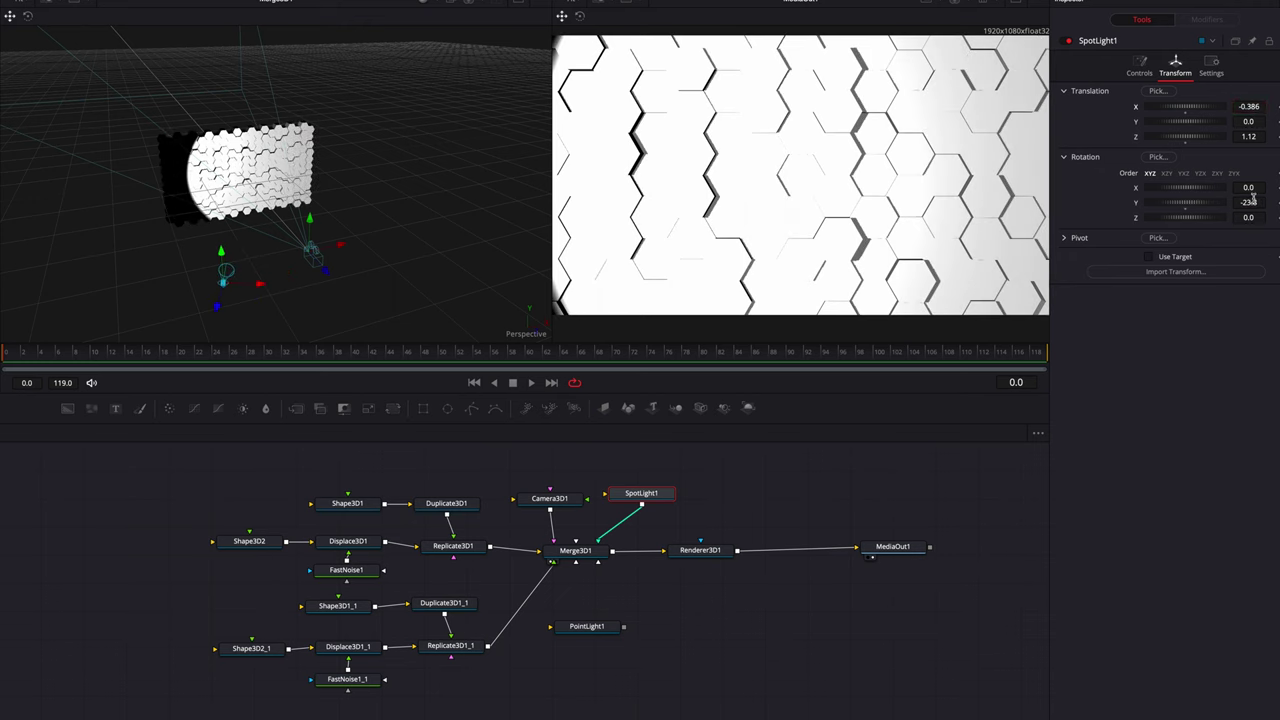
drag(1249, 203, 1250, 204)
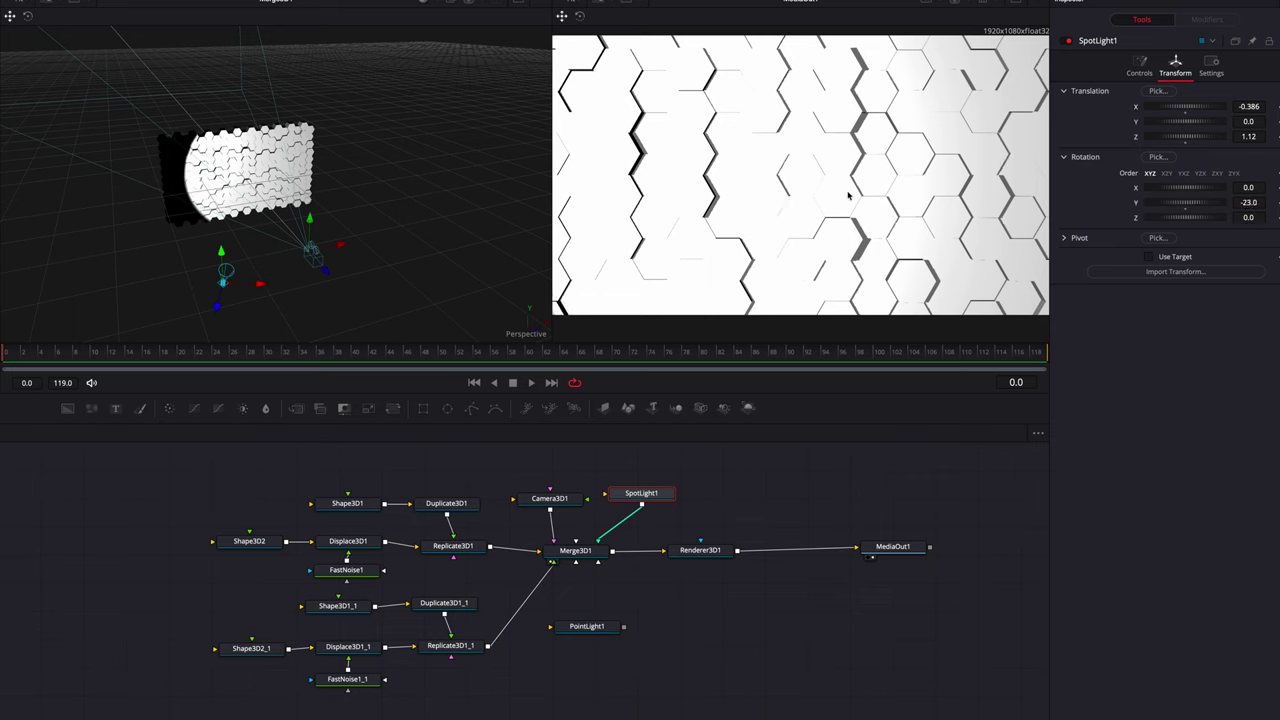
scroll(853, 203, down, 2)
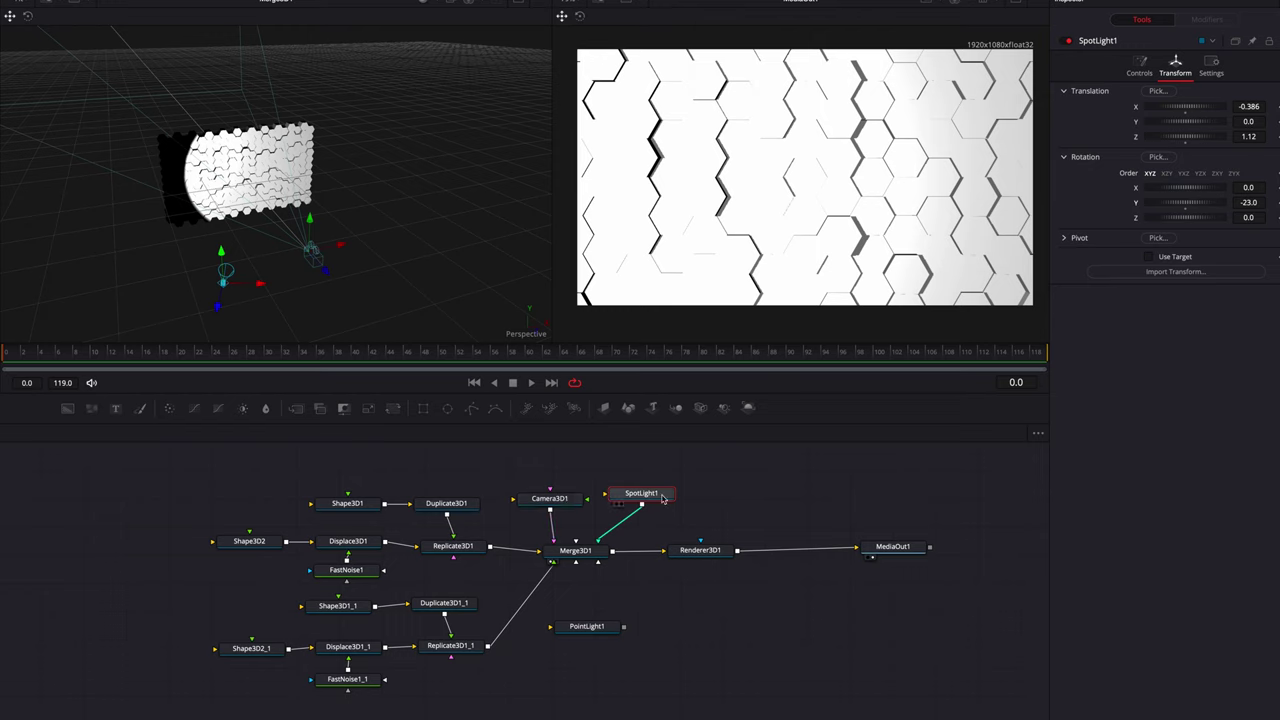
Step: Lower SpotLight1's intensity to 0.638 and set its shadows to a density of 0.819 with Constant softness
click(1139, 66)
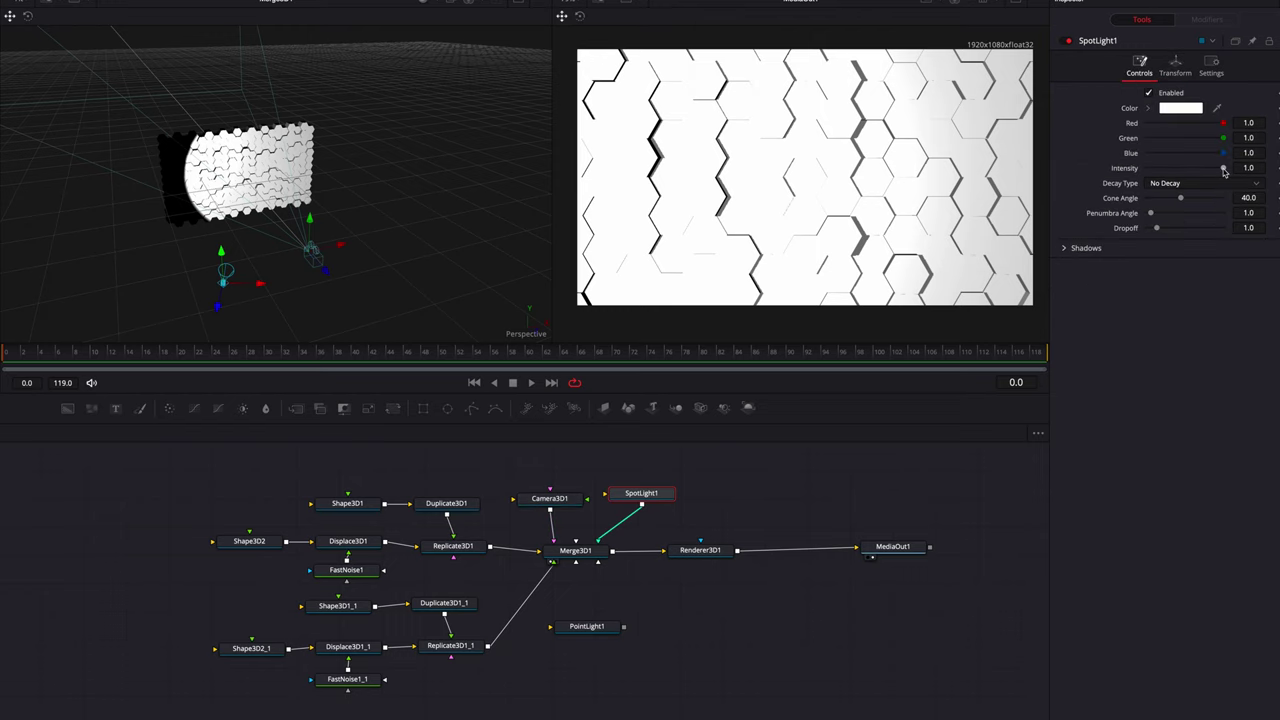
drag(1223, 170, 1196, 170)
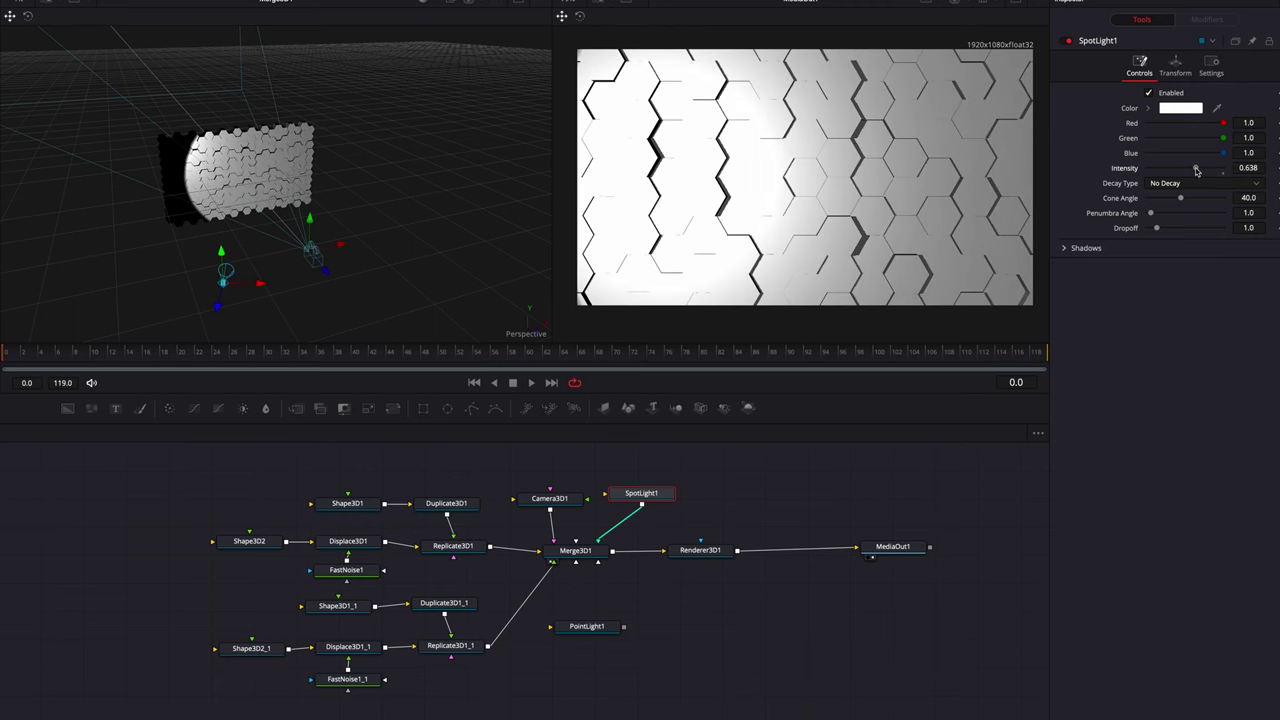
click(1064, 249)
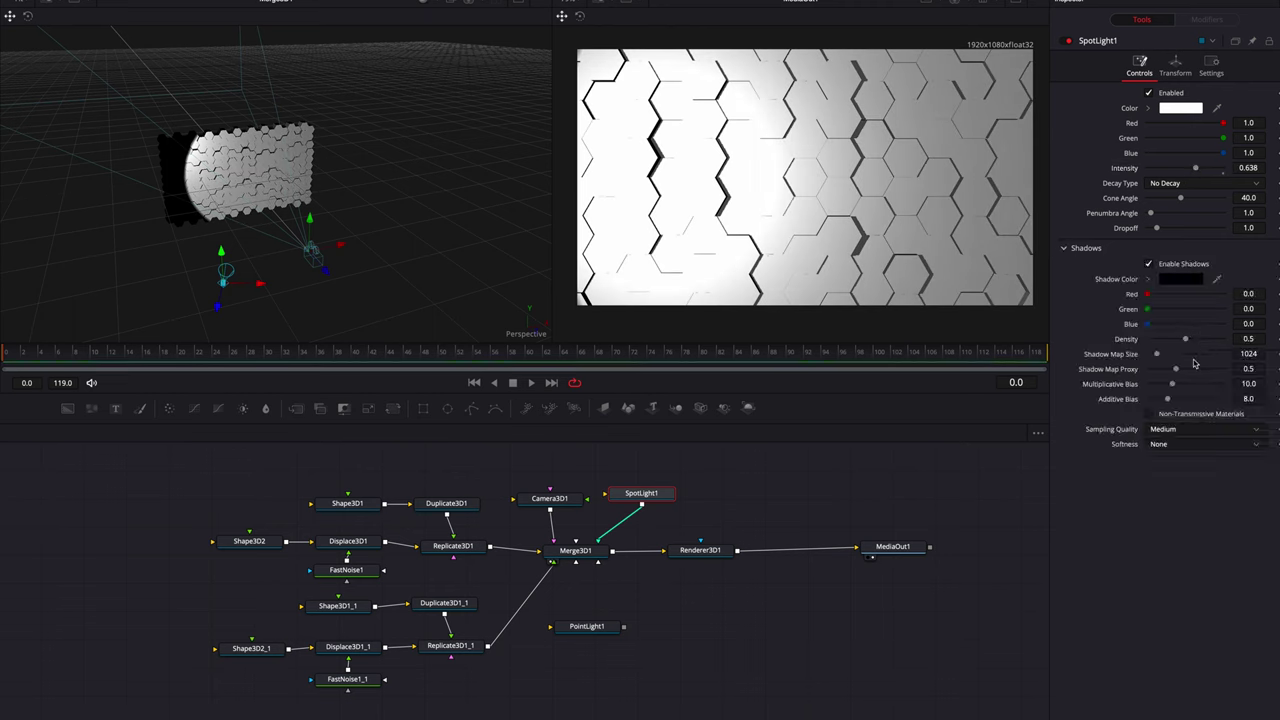
drag(1186, 341, 1209, 342)
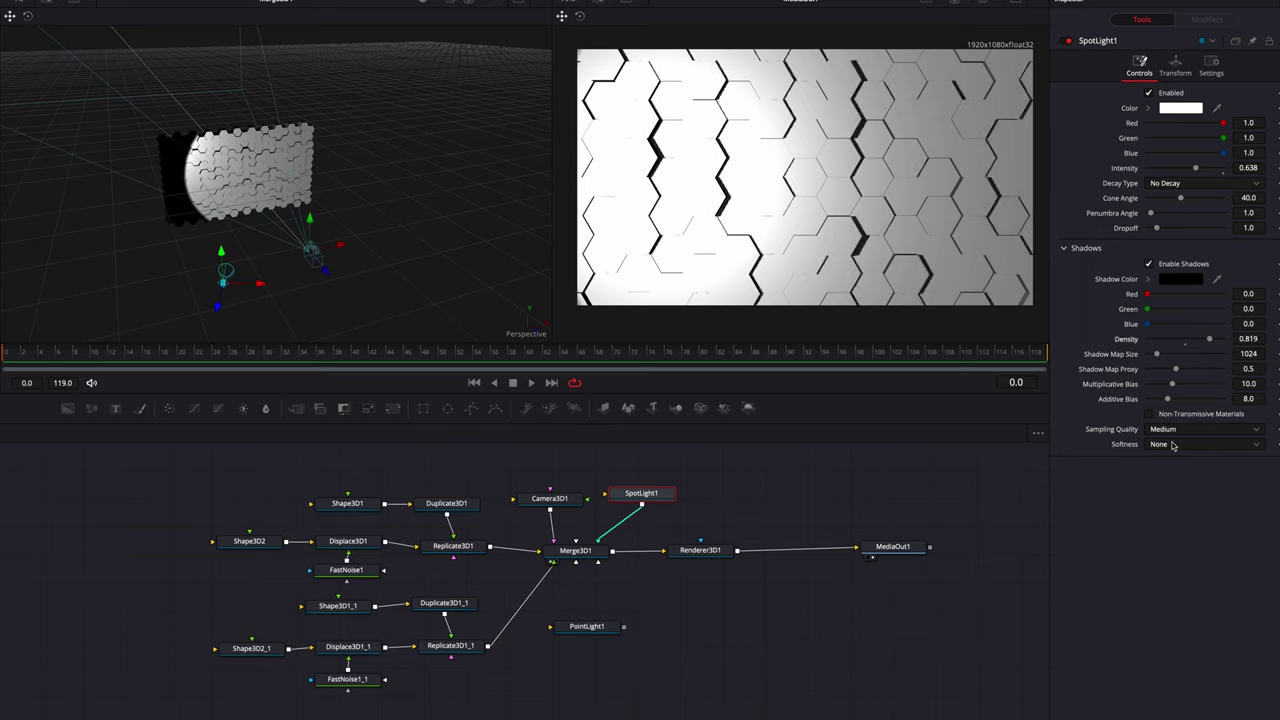
click(1165, 446)
click(1163, 473)
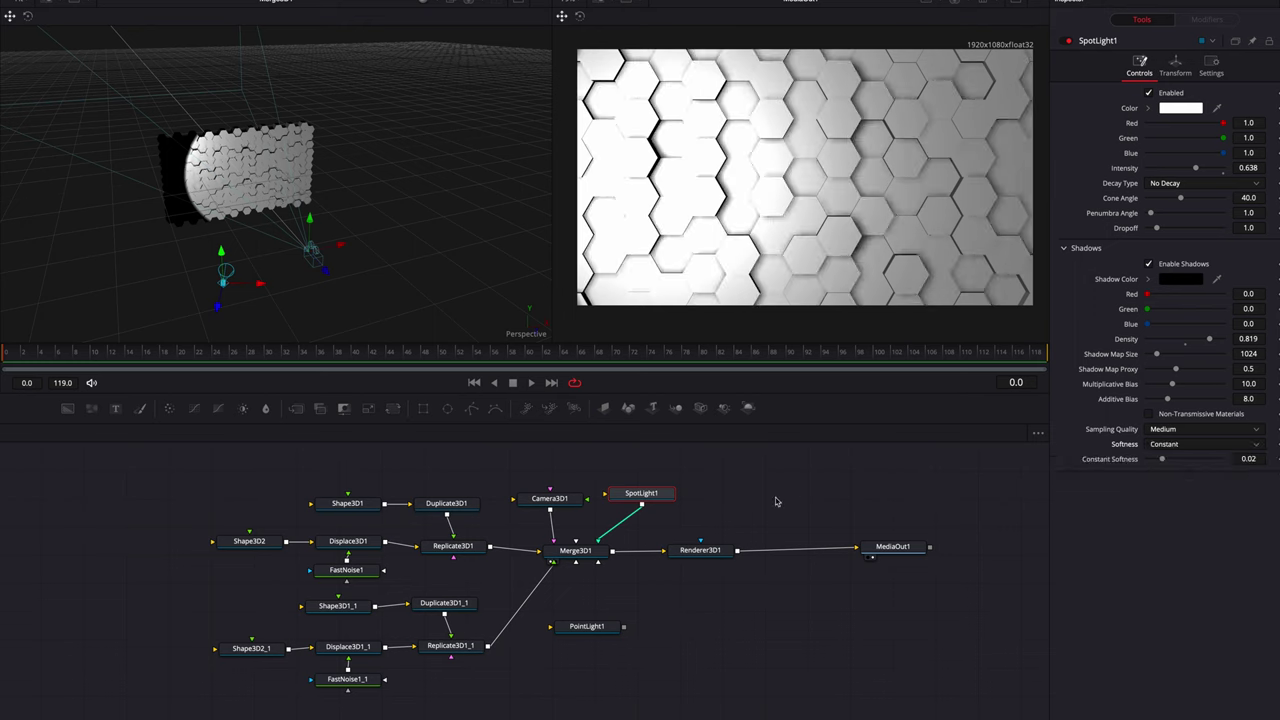
Step: Duplicate SpotLight1 and connect the copy to Merge3D1, arranging both light nodes above the merge
drag(666, 499, 666, 481)
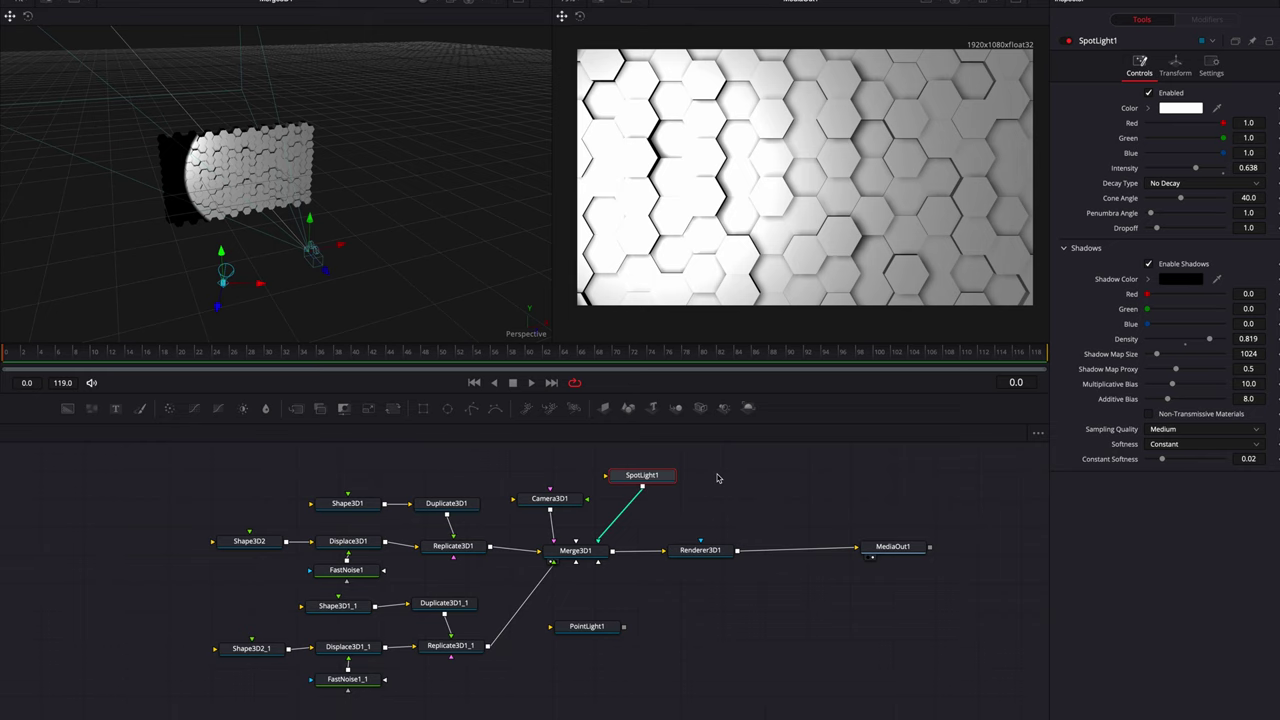
key(ctrl+v)
drag(754, 474, 600, 556)
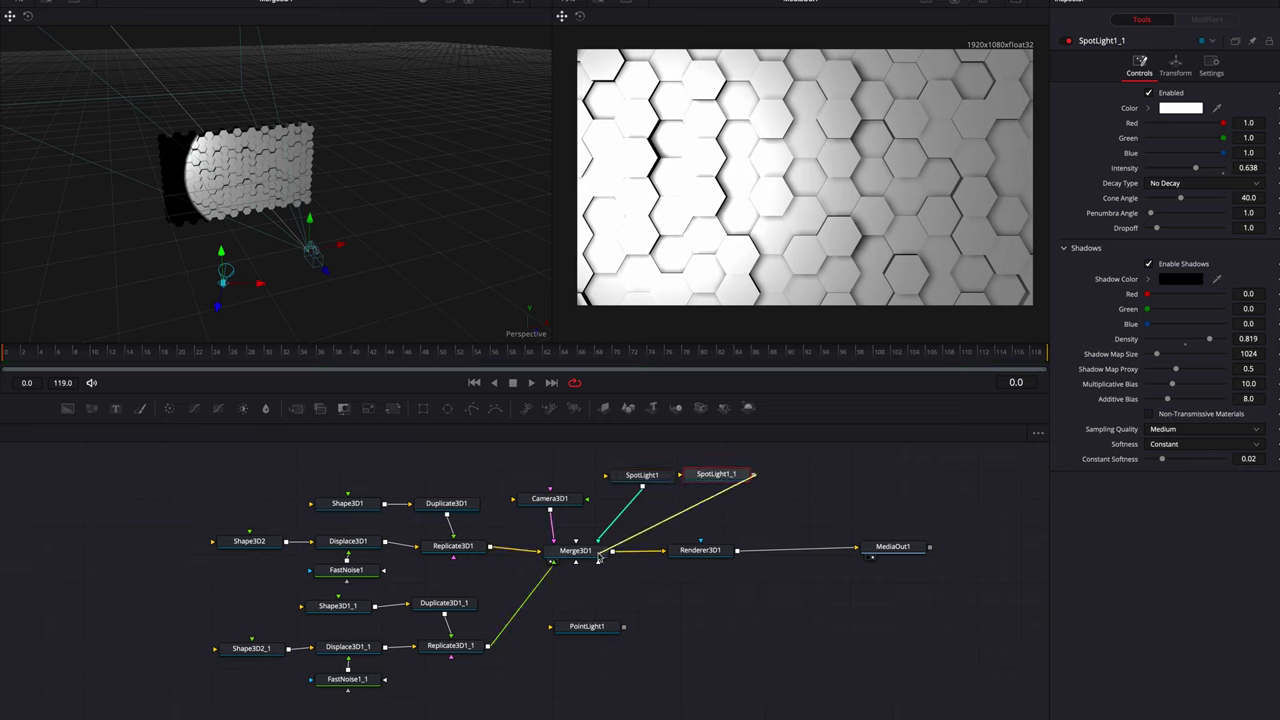
drag(718, 474, 737, 483)
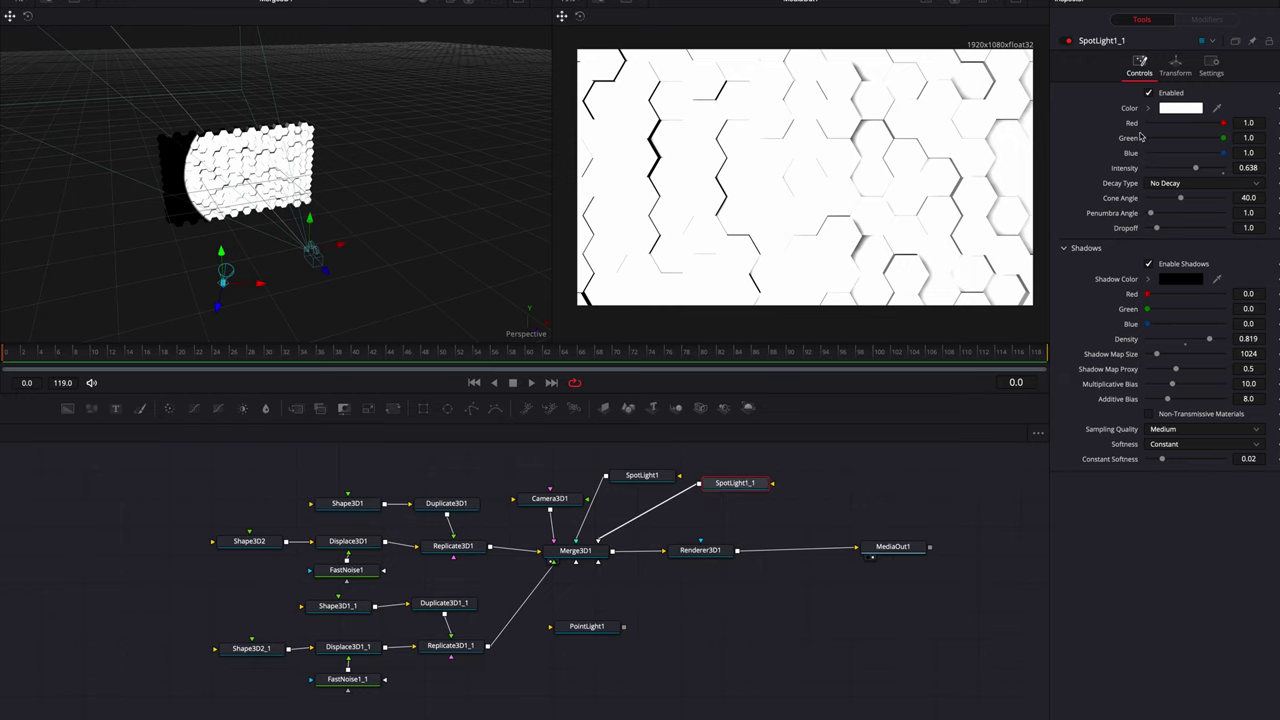
Step: Mirror SpotLight1_1 to the opposite side of the grid with an X translation of 0.386 and a Y rotation of 23
click(1176, 66)
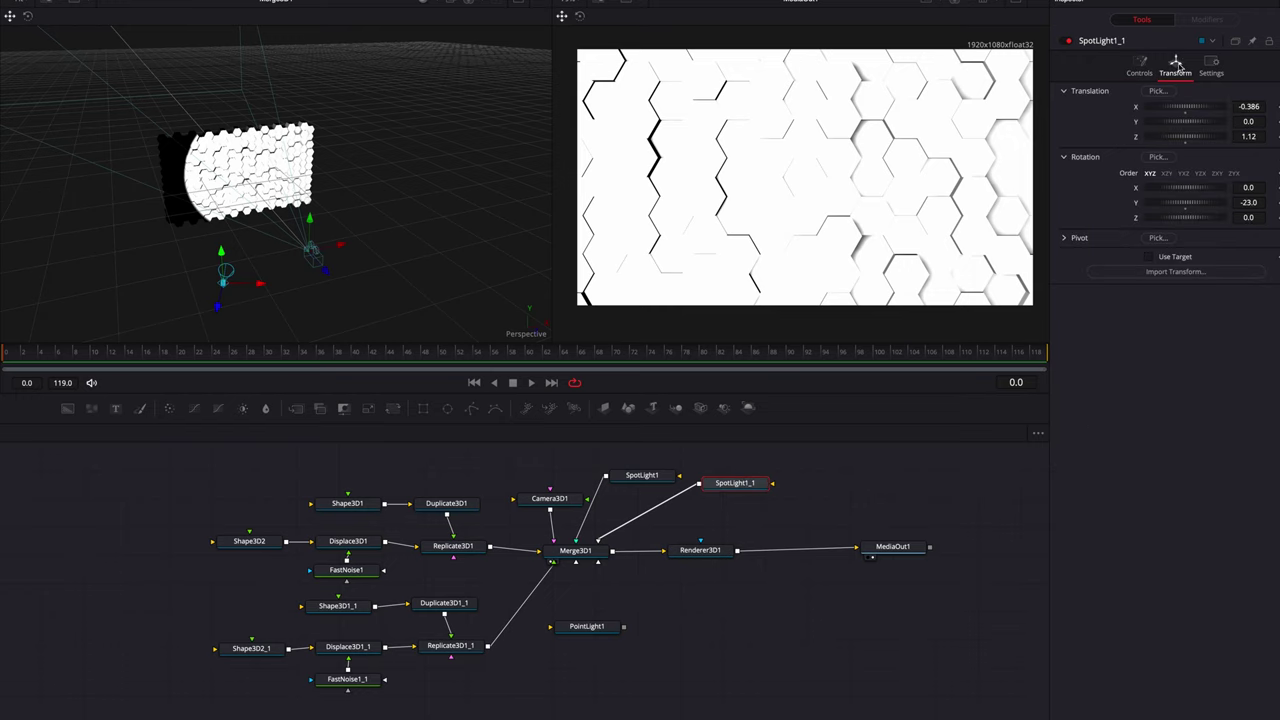
click(1262, 107)
text(0.386)
click(1262, 203)
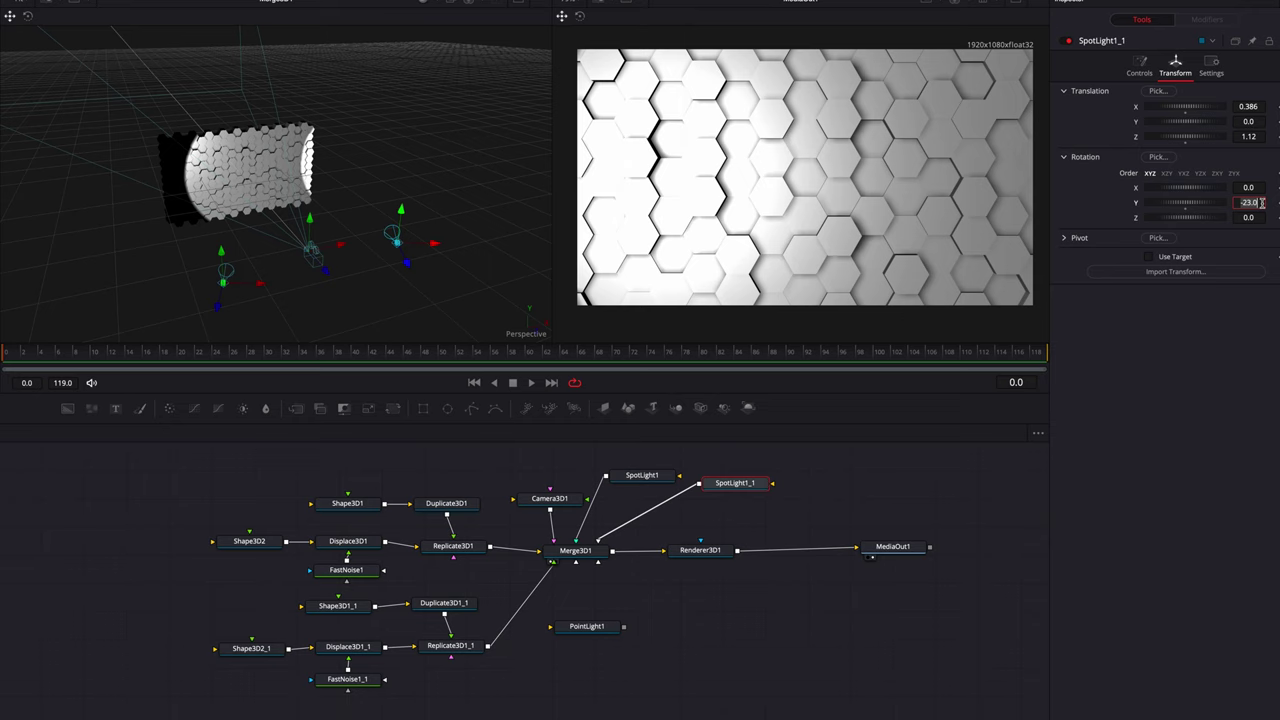
text(23)
key(Tab)
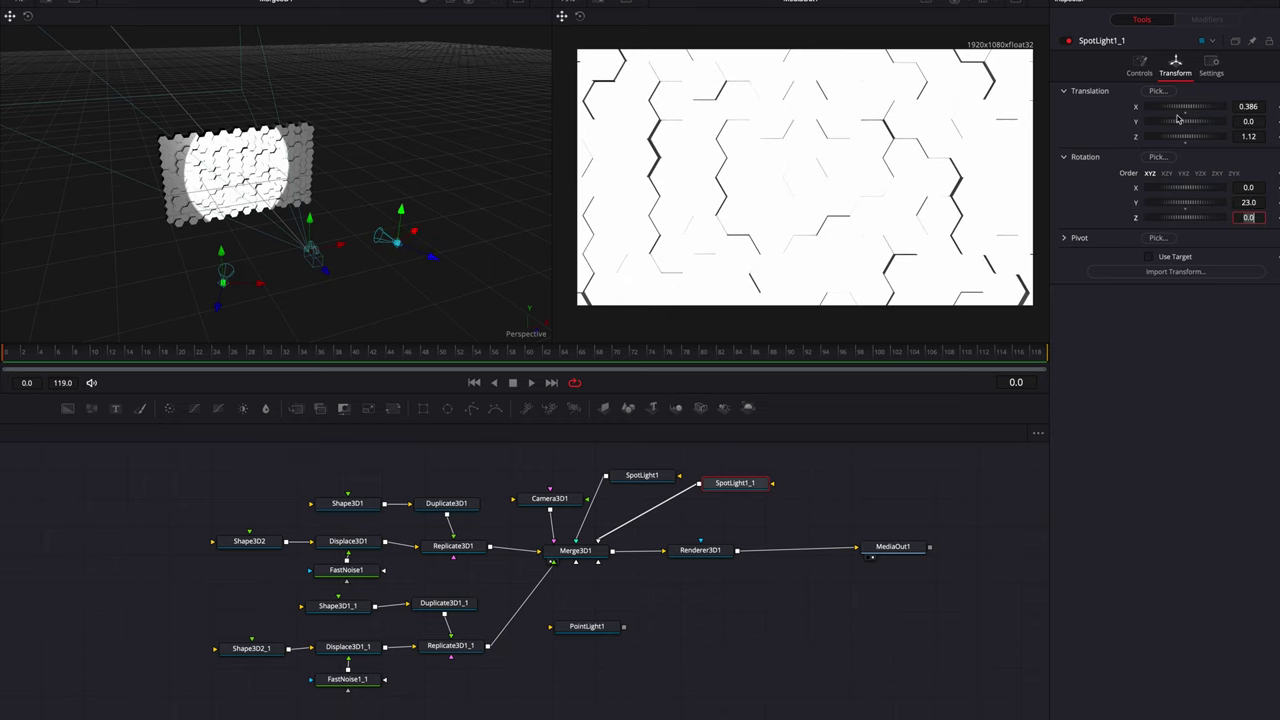
Step: Reduce SpotLight1_1's intensity to 0.37 and lower SpotLight1's intensity as well
click(1147, 70)
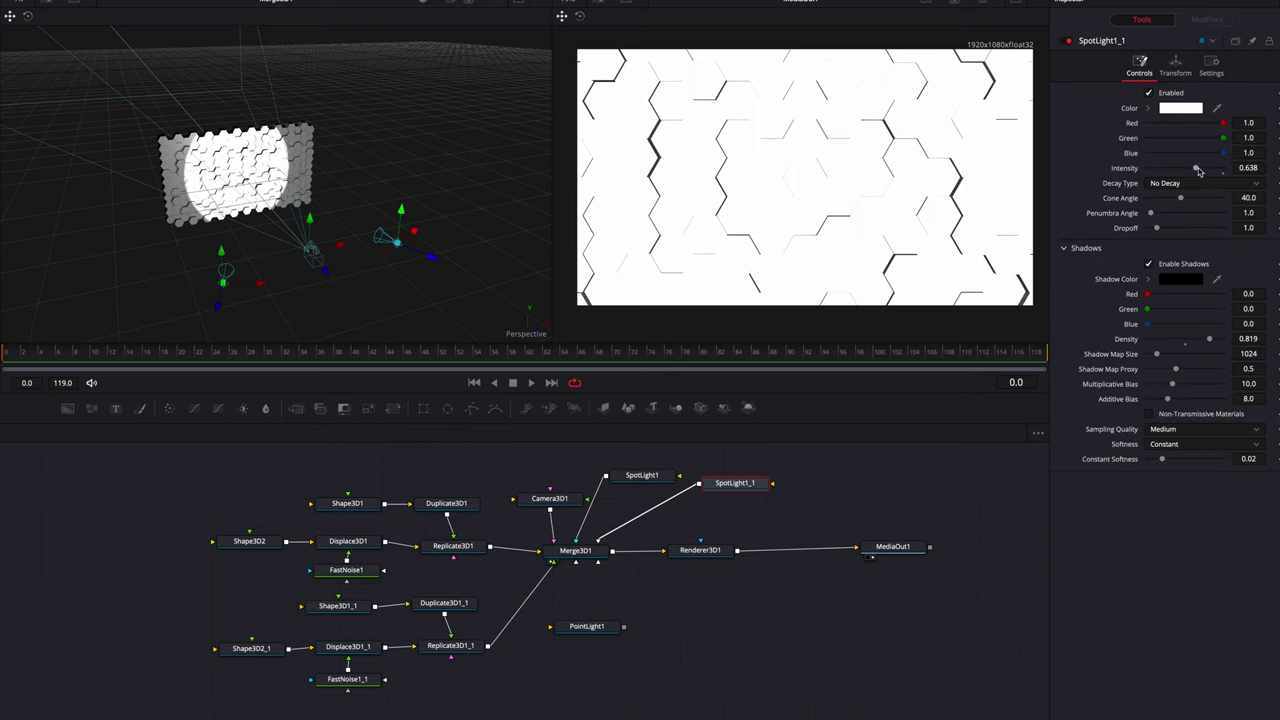
drag(1197, 169, 1177, 170)
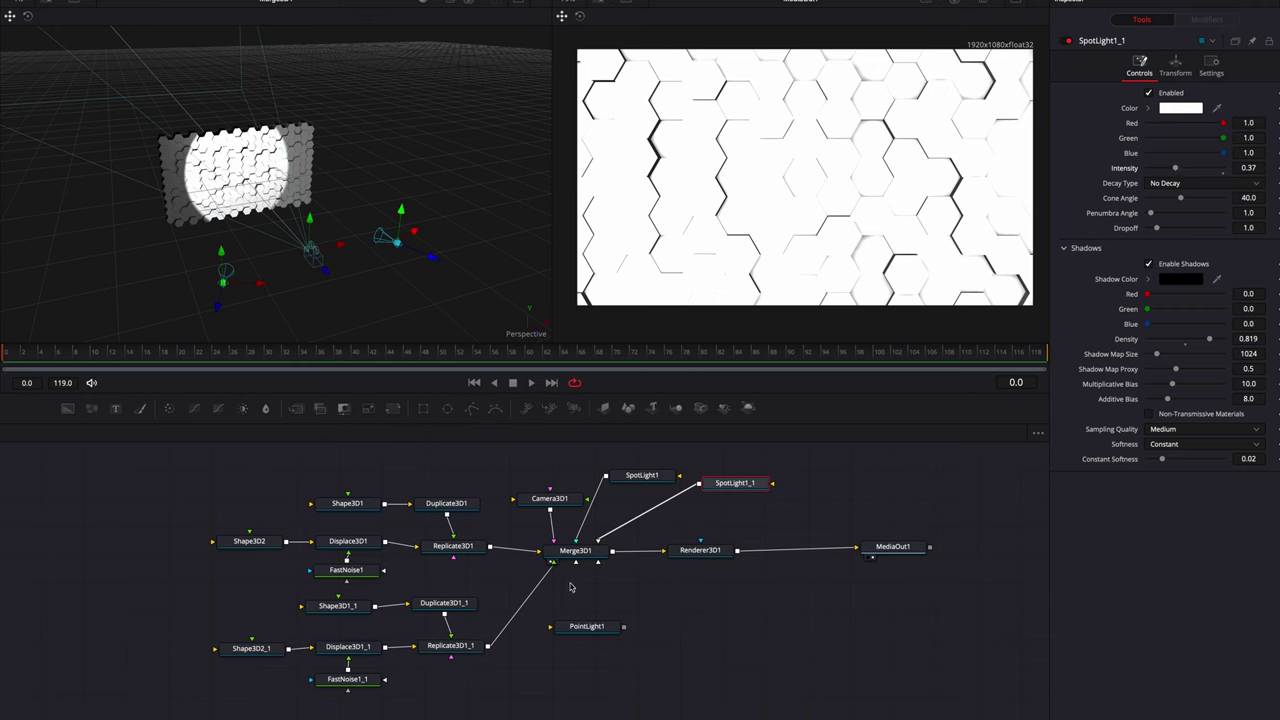
click(658, 478)
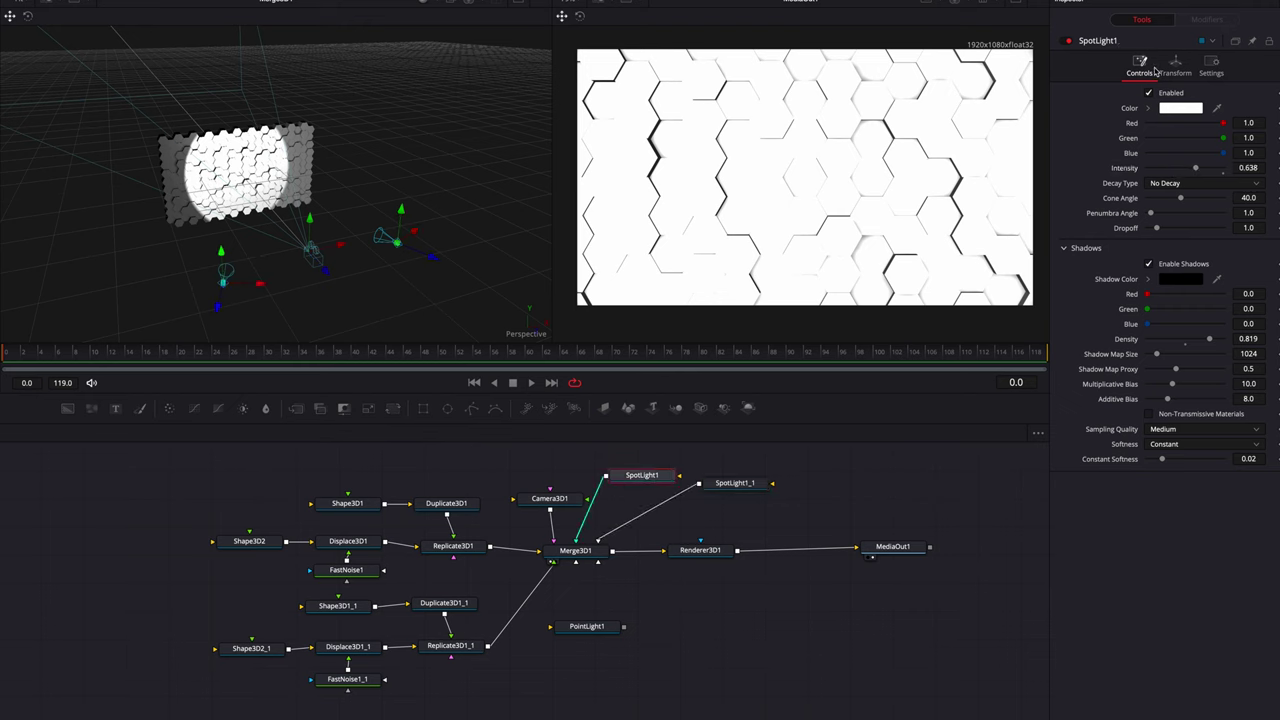
drag(1197, 169, 1170, 171)
Step: Set SpotLight1_1's intensity to 0.307 and shadow density to 0.866, and connect PointLight1 to Merge3D1
click(745, 485)
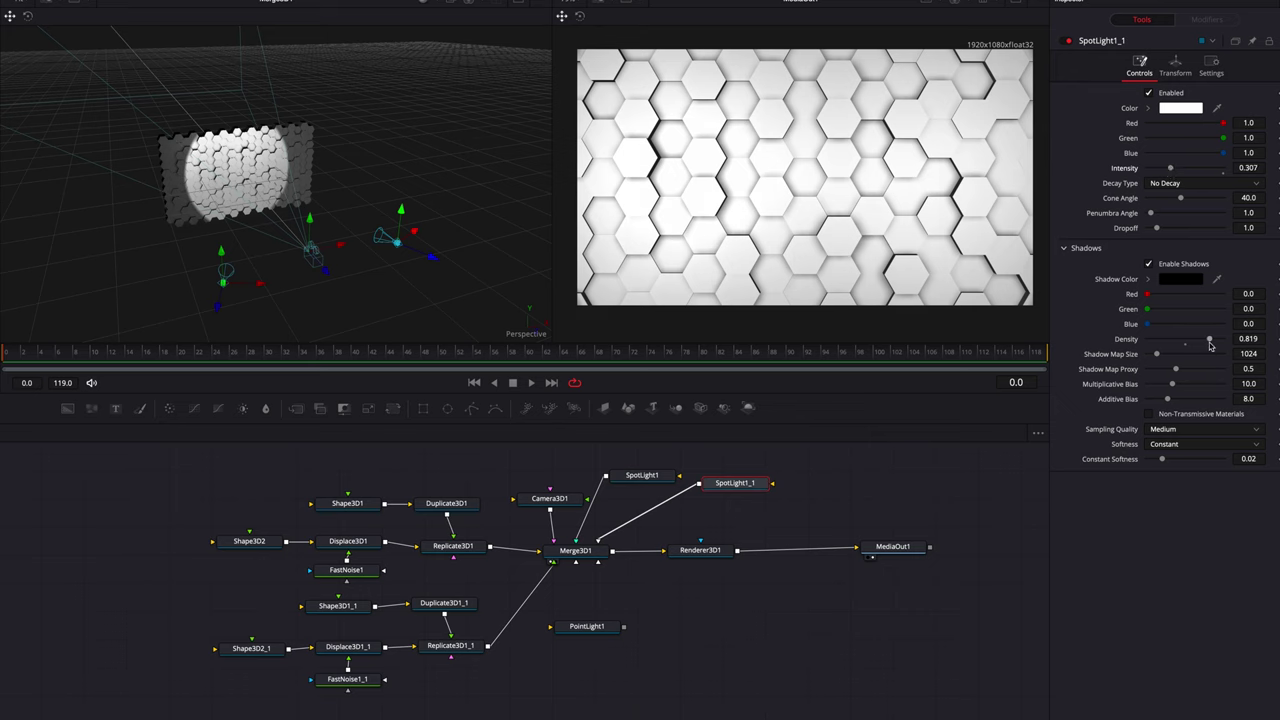
drag(1210, 341, 1214, 344)
drag(623, 626, 586, 555)
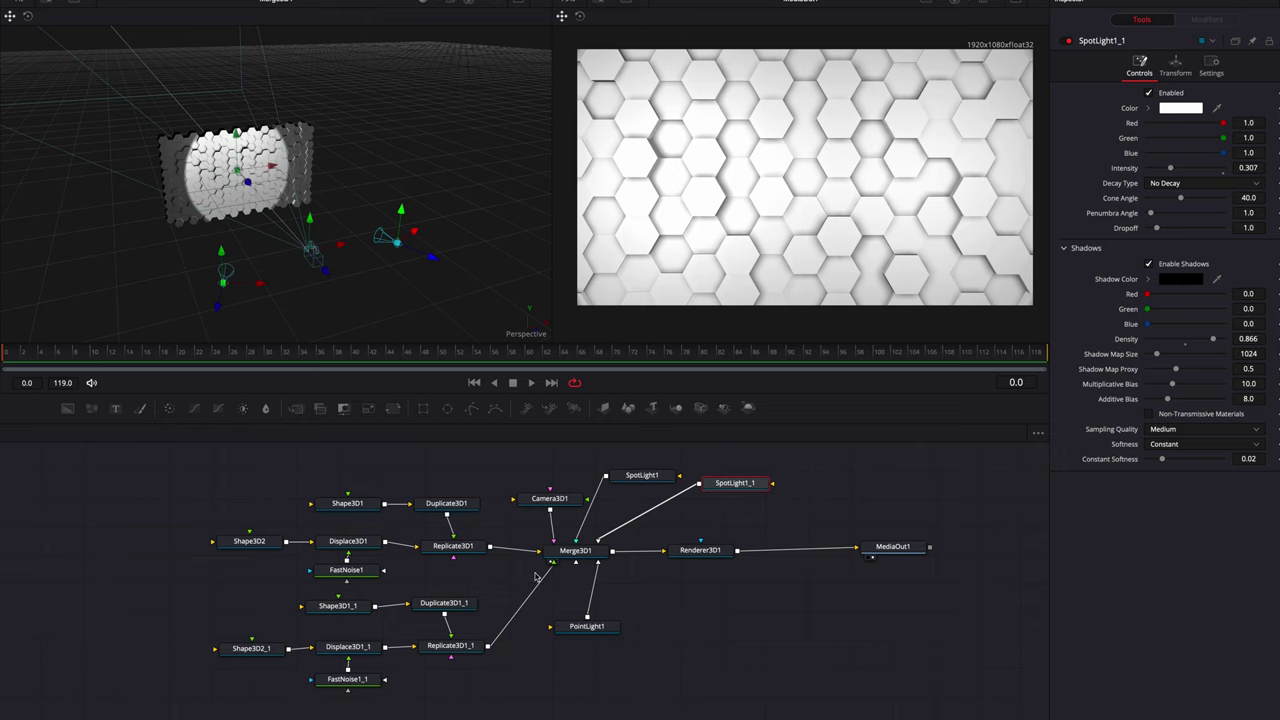
Step: Increase the hexagon displacement by setting Displace3D1's scale to 0.0522 and adjusting Displace3D1_1's scale to match
click(362, 546)
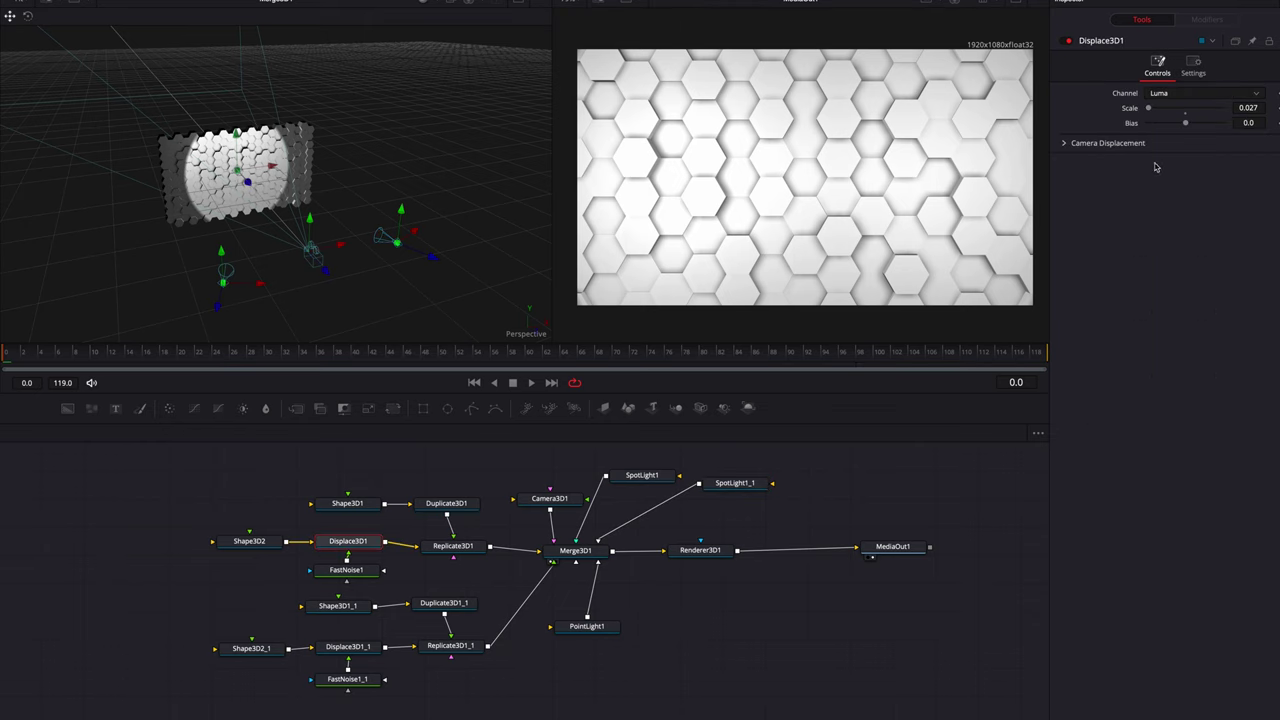
drag(1149, 108, 1150, 109)
drag(1232, 108, 1239, 108)
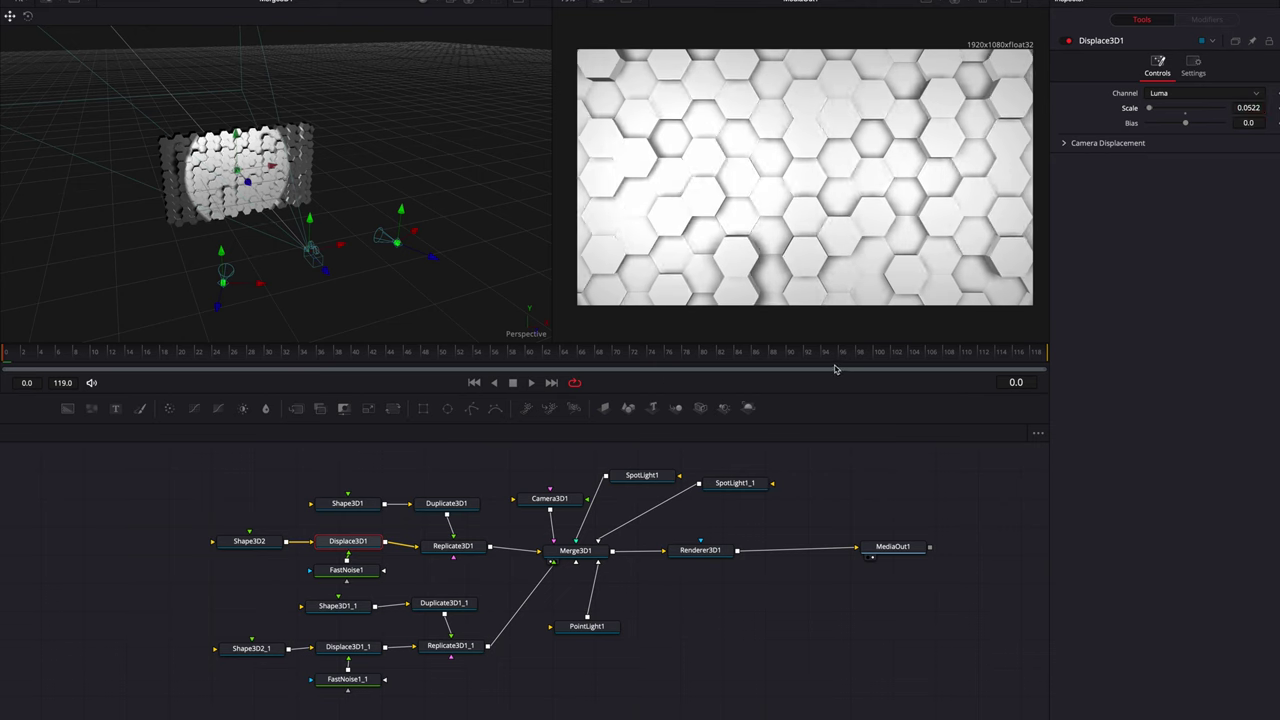
click(348, 647)
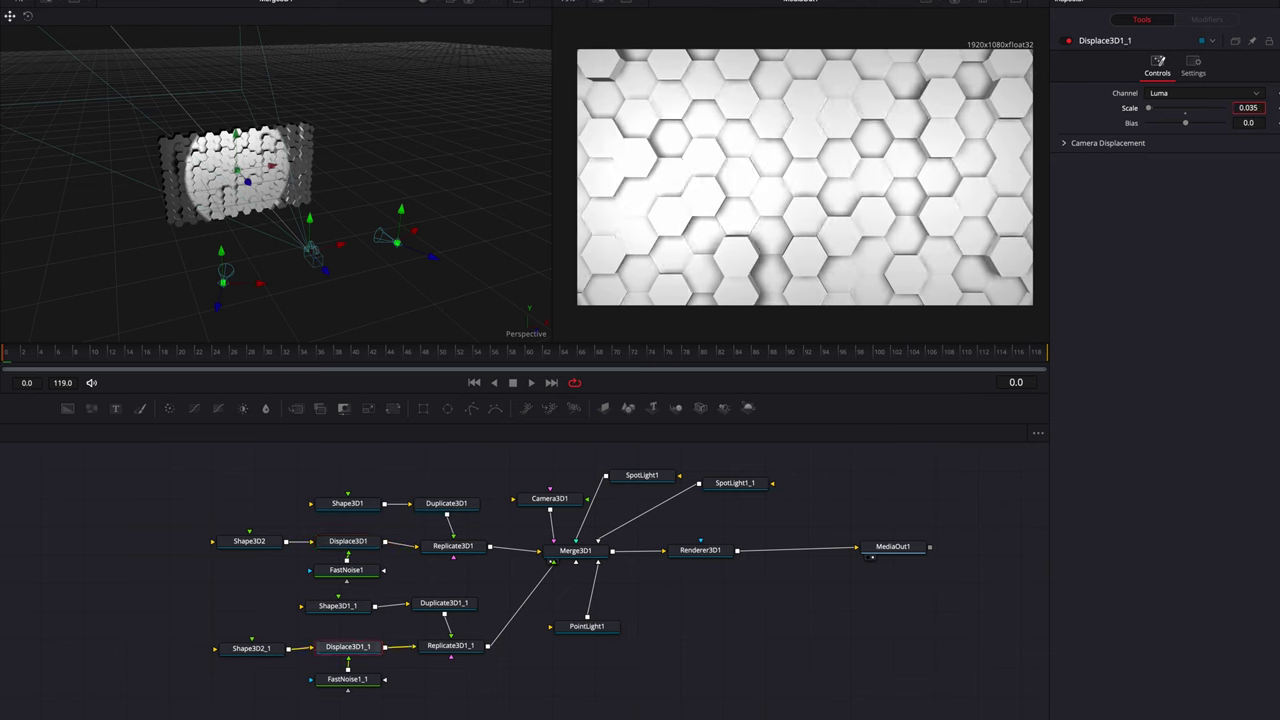
click(1248, 107)
key(Return)
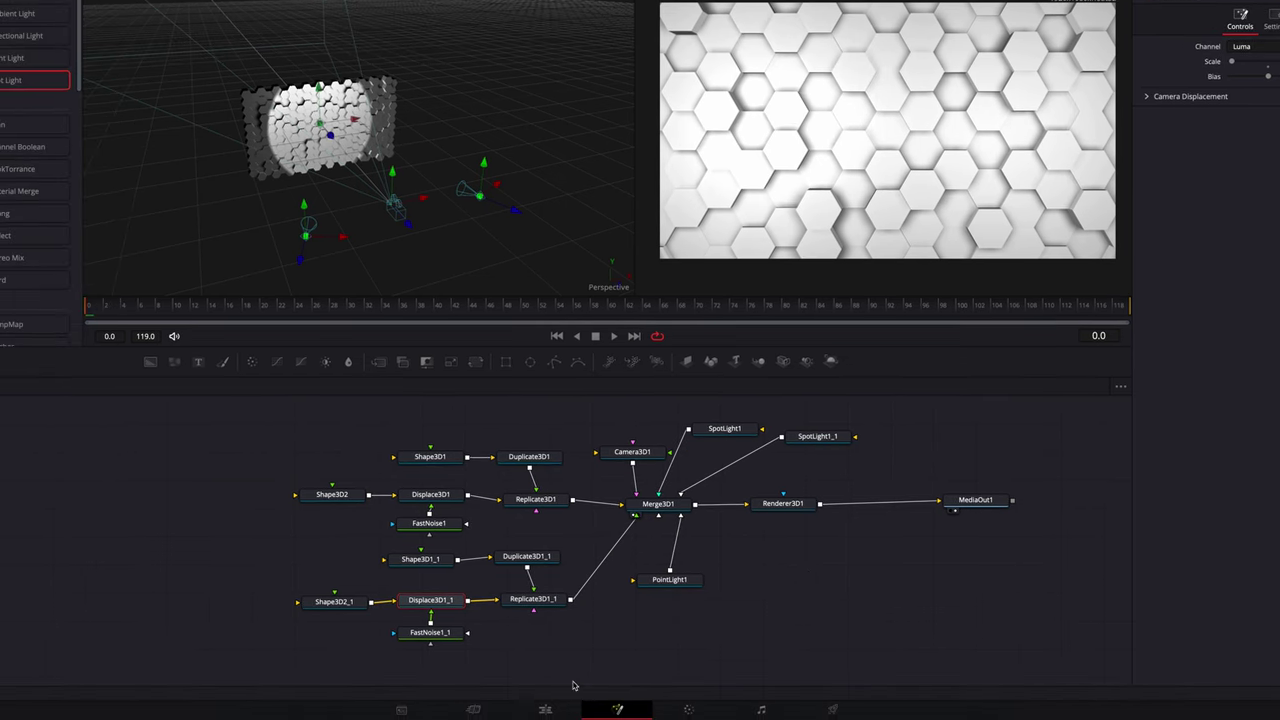
Step: Play the Fusion Composition clip twice on the Edit page to review the spot-lit animation, and return the playhead to the start
click(553, 710)
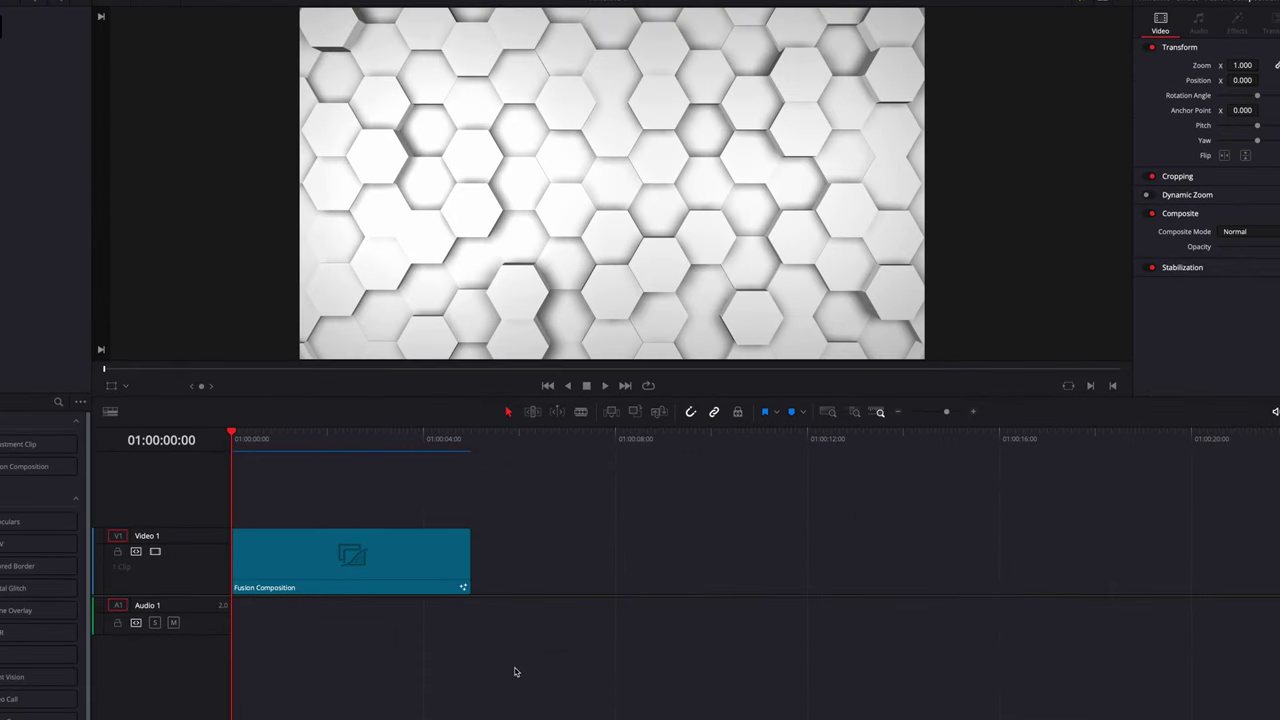
key(space)
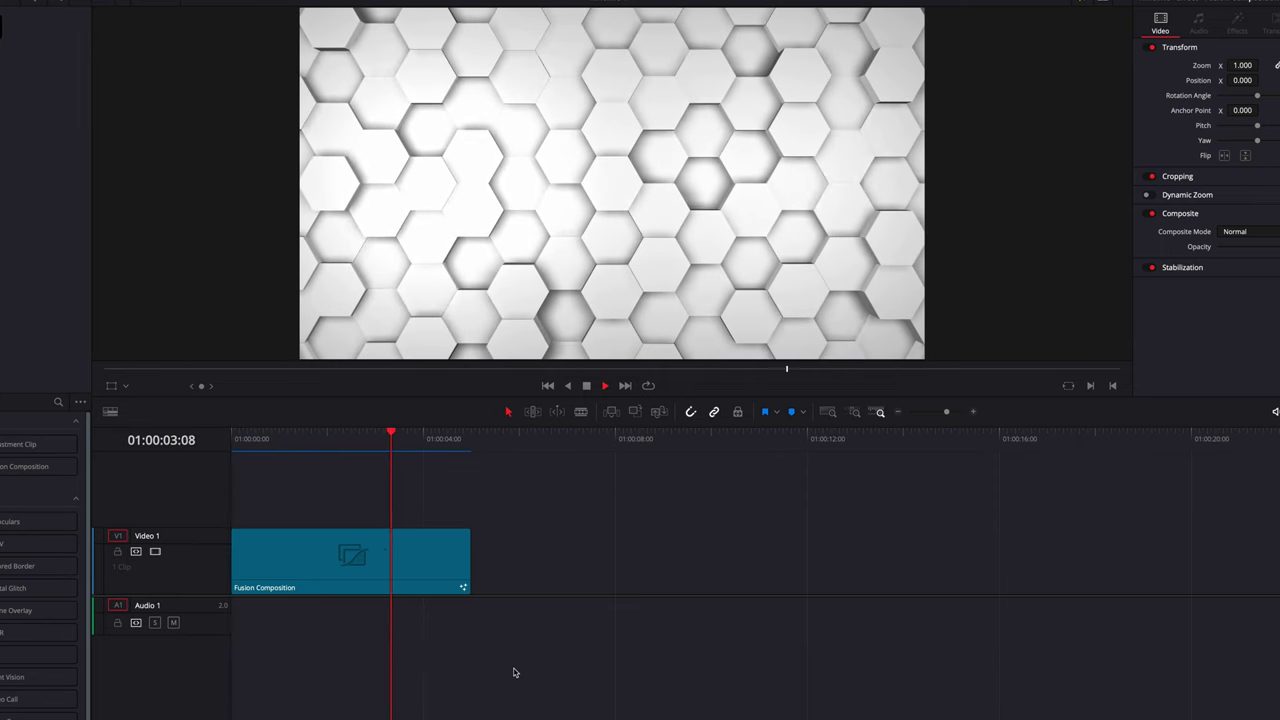
click(287, 441)
key(Home)
key(space)
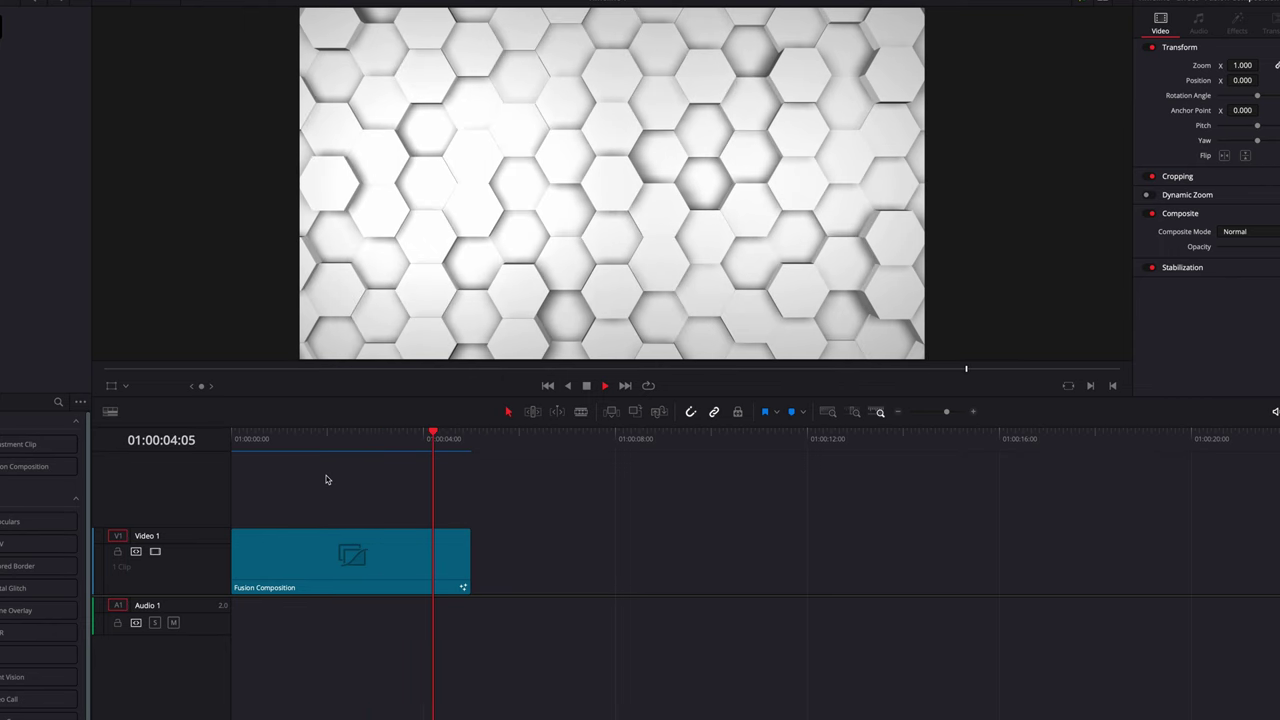
drag(310, 442, 232, 443)
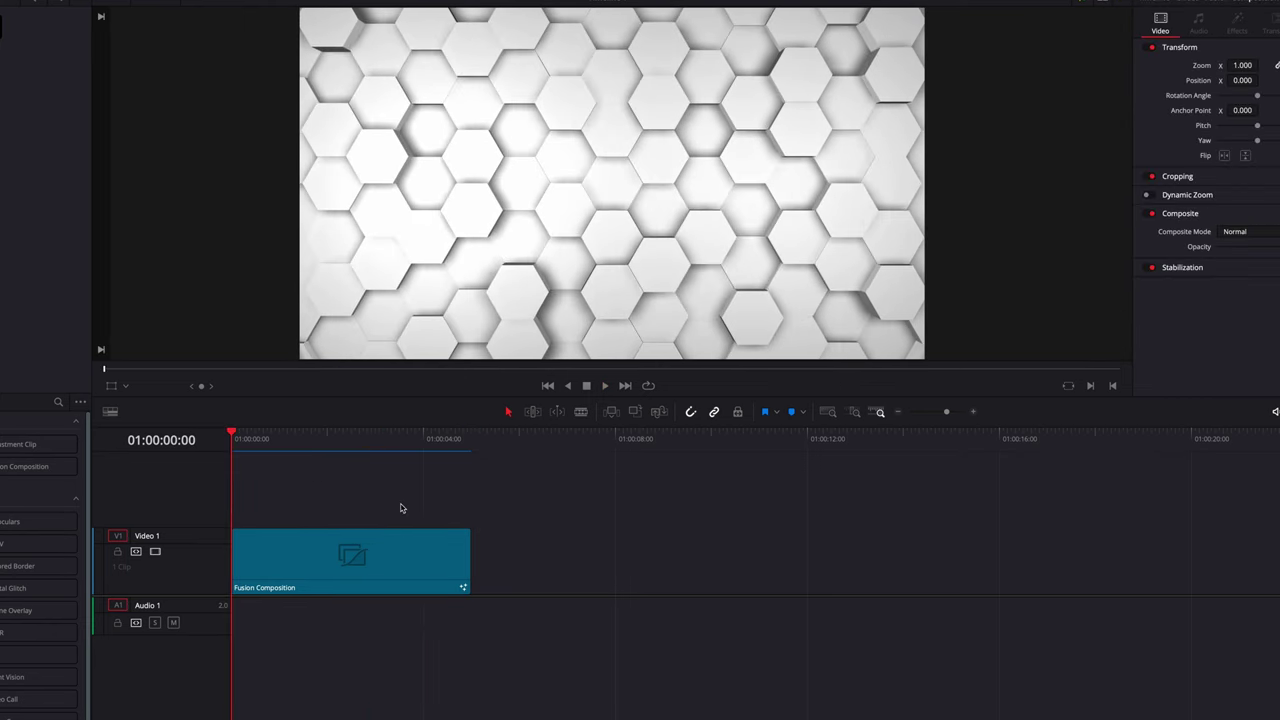